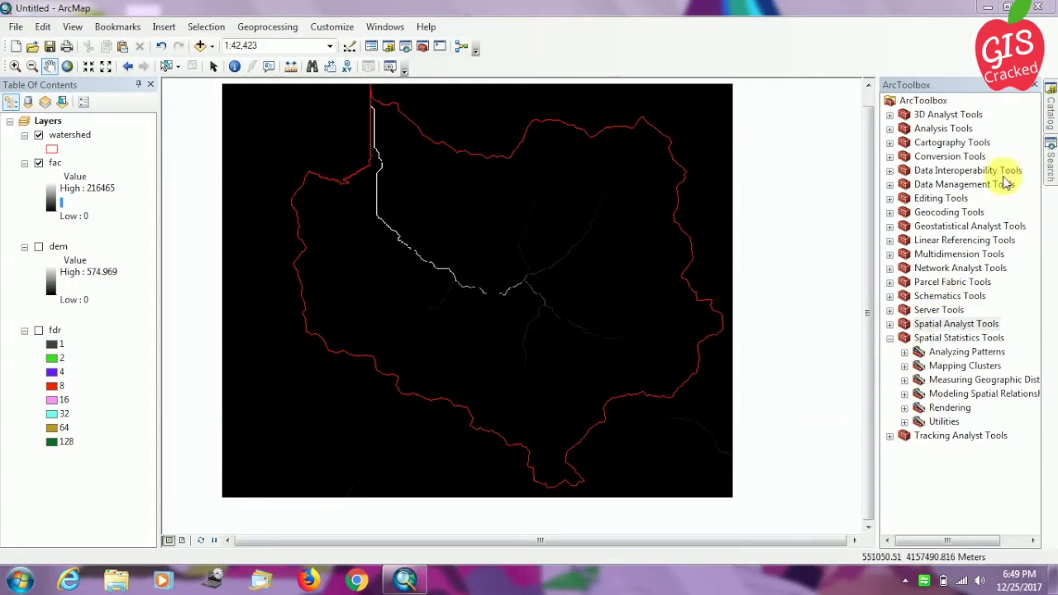
Step: Run Raster Calculator with "fac" > 1000, saving the stream raster as fac_algebra in Watershed_deliniation
click(889, 324)
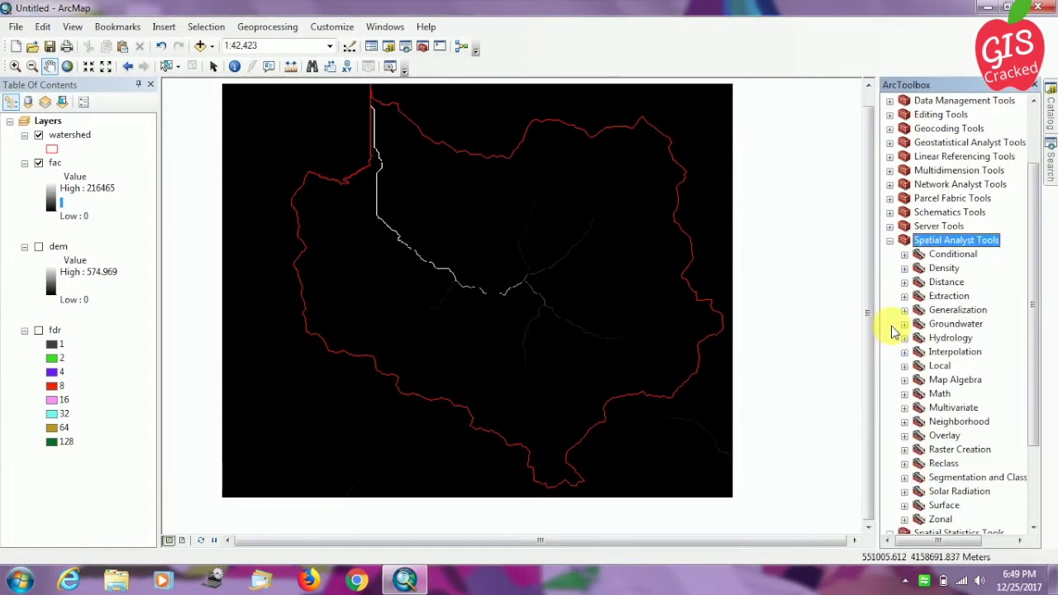
click(904, 379)
double_click(975, 393)
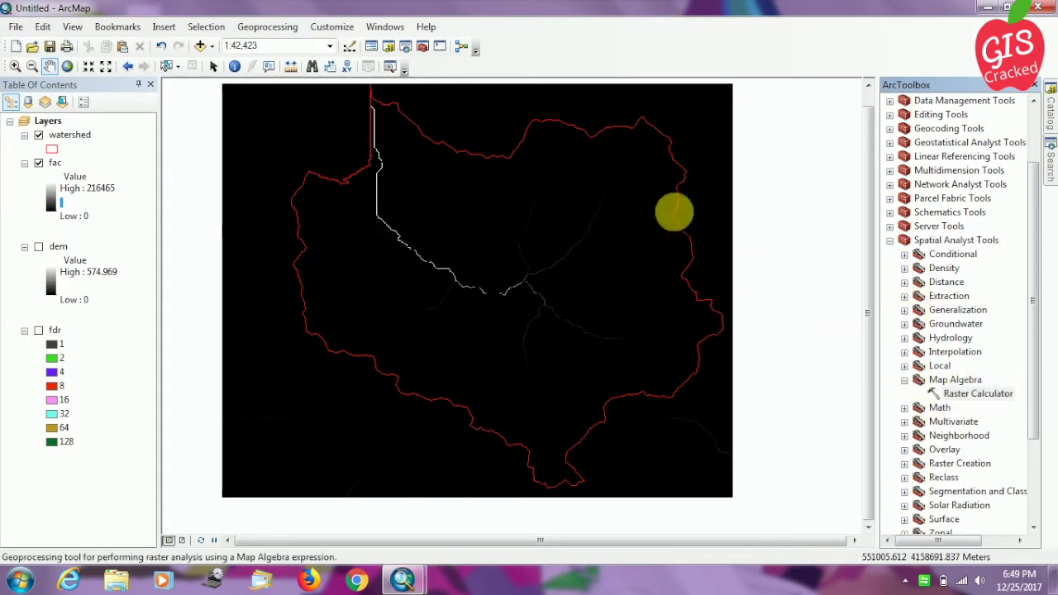
double_click(461, 176)
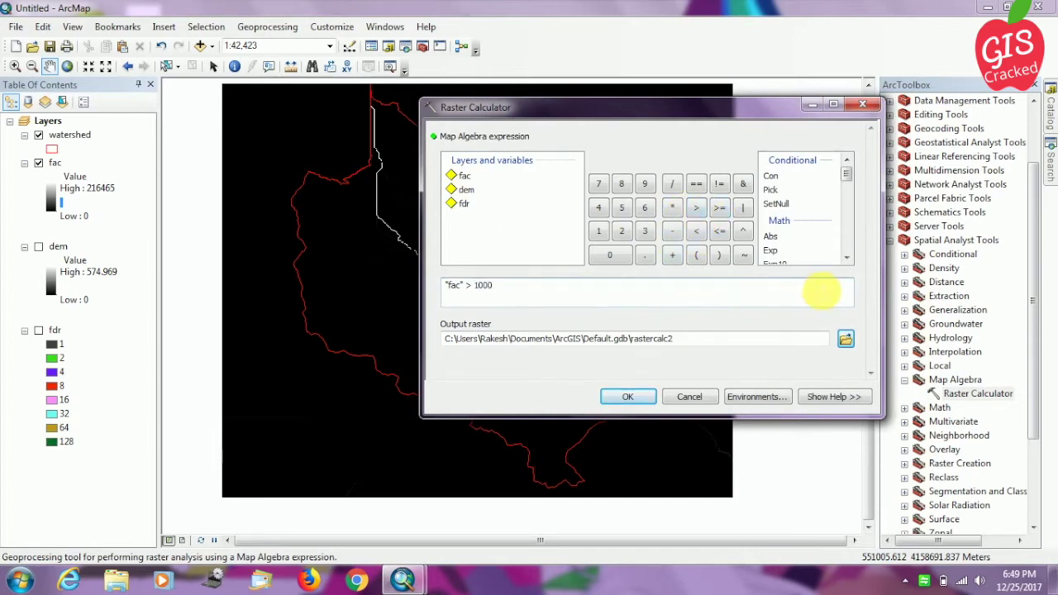
click(844, 339)
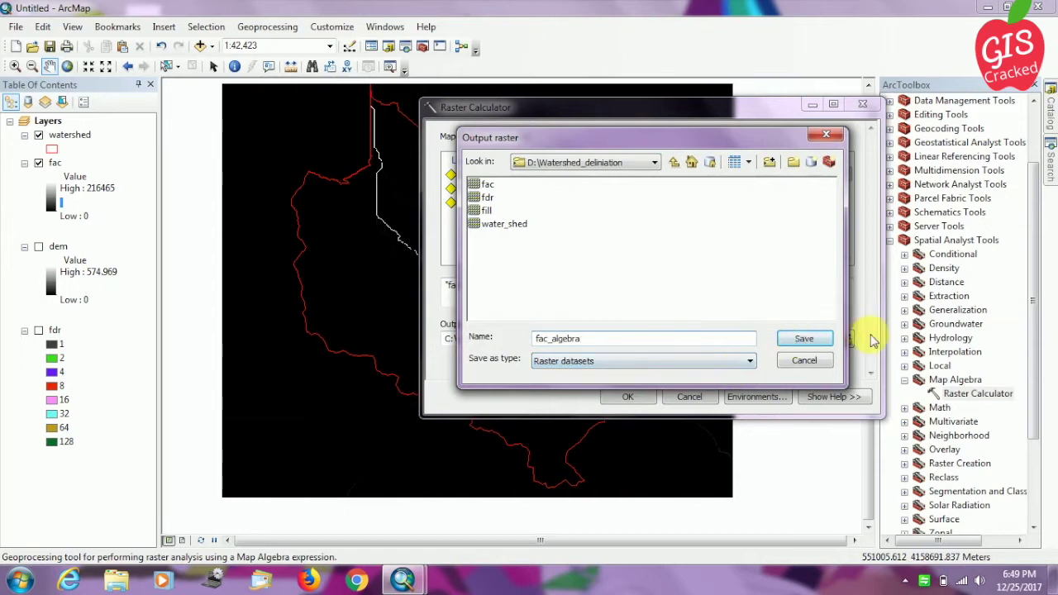
click(801, 339)
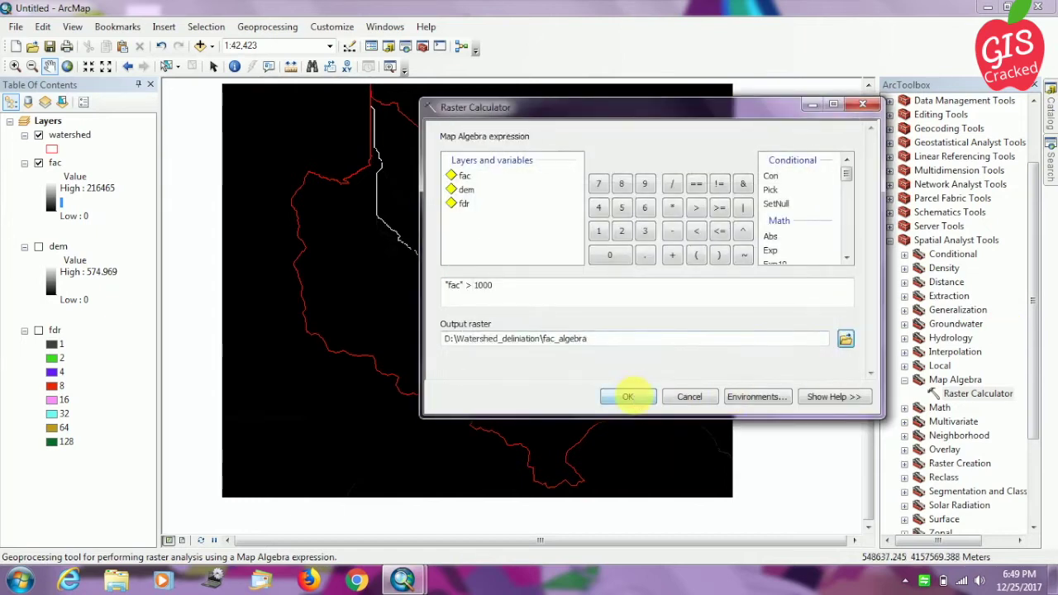
click(627, 397)
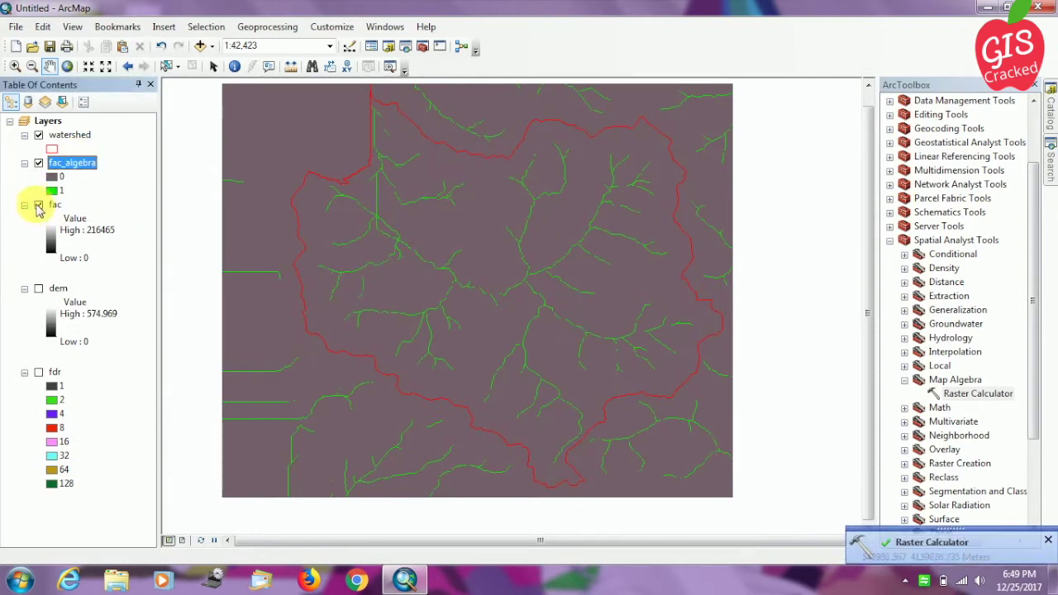
Step: Hide the fac layer and give fac_algebra's 0 class a white fill
click(38, 205)
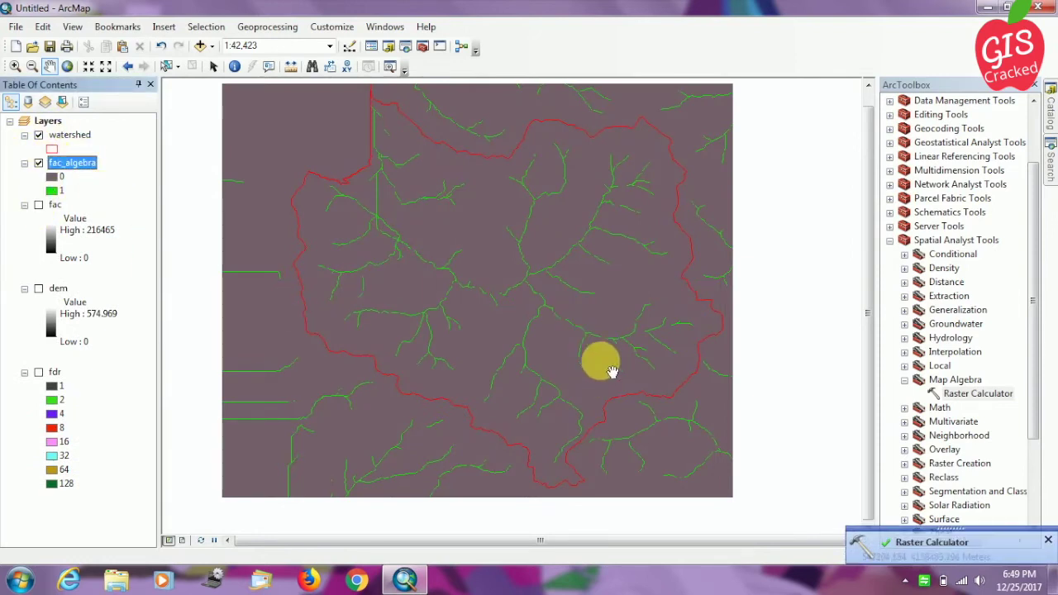
click(53, 179)
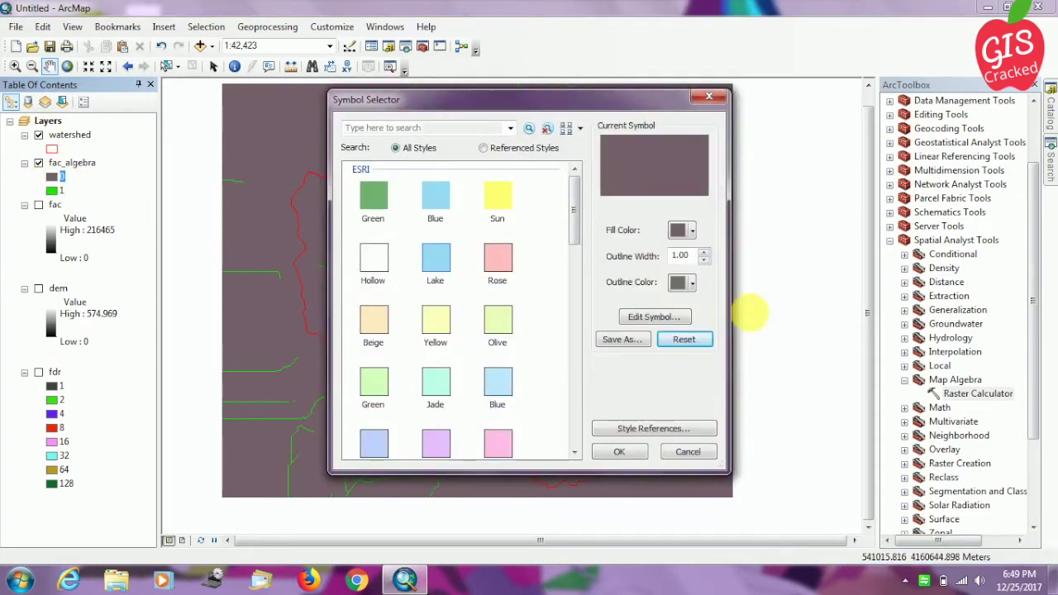
click(697, 233)
click(677, 205)
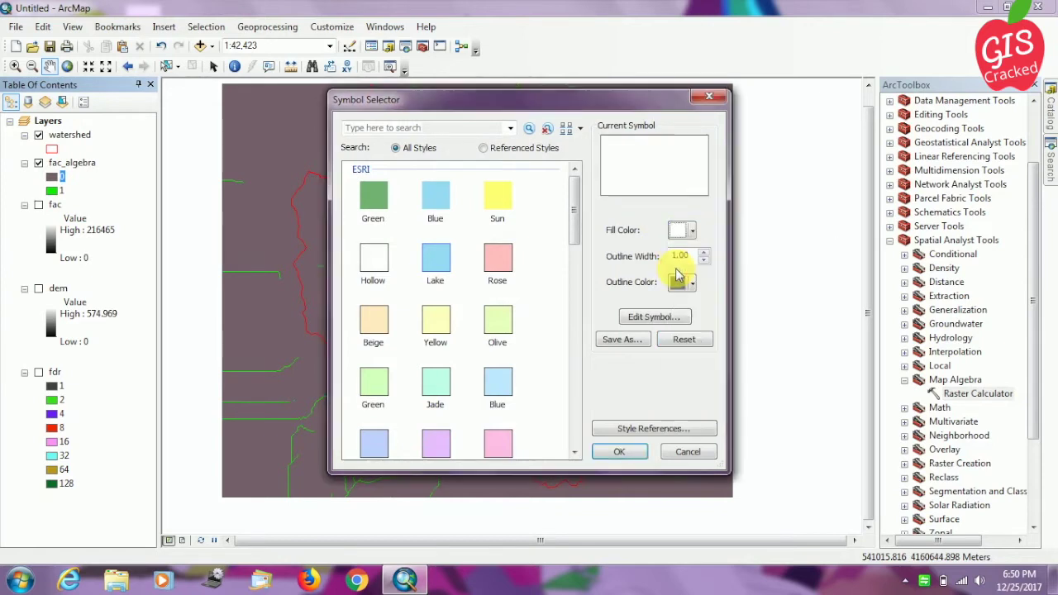
click(637, 460)
drag(567, 330, 575, 357)
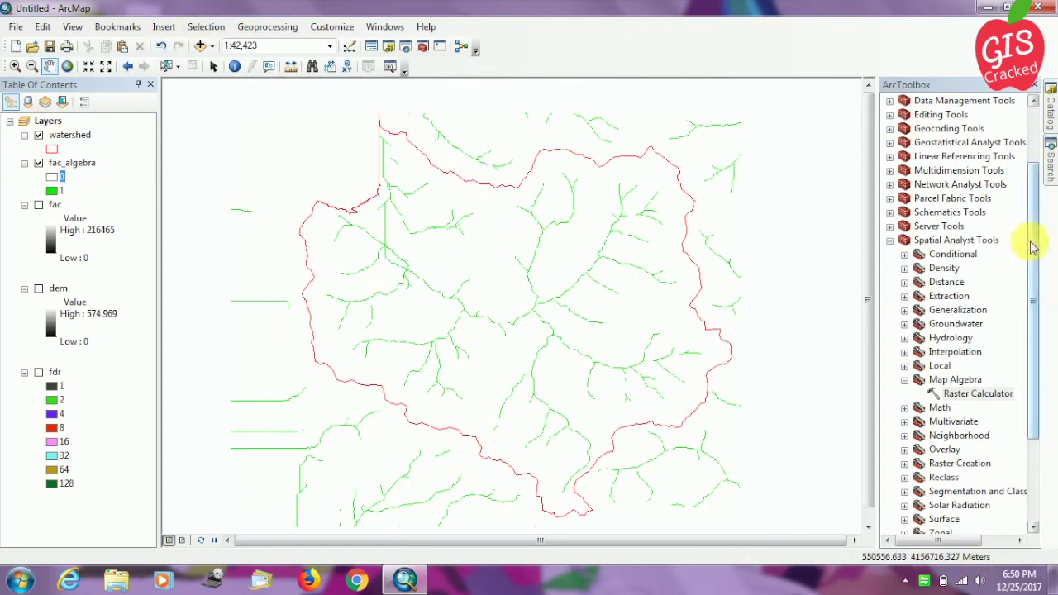
Step: Set up Stream Link with fac_algebra as input stream raster and fdr as flow direction
drag(1032, 246, 1032, 282)
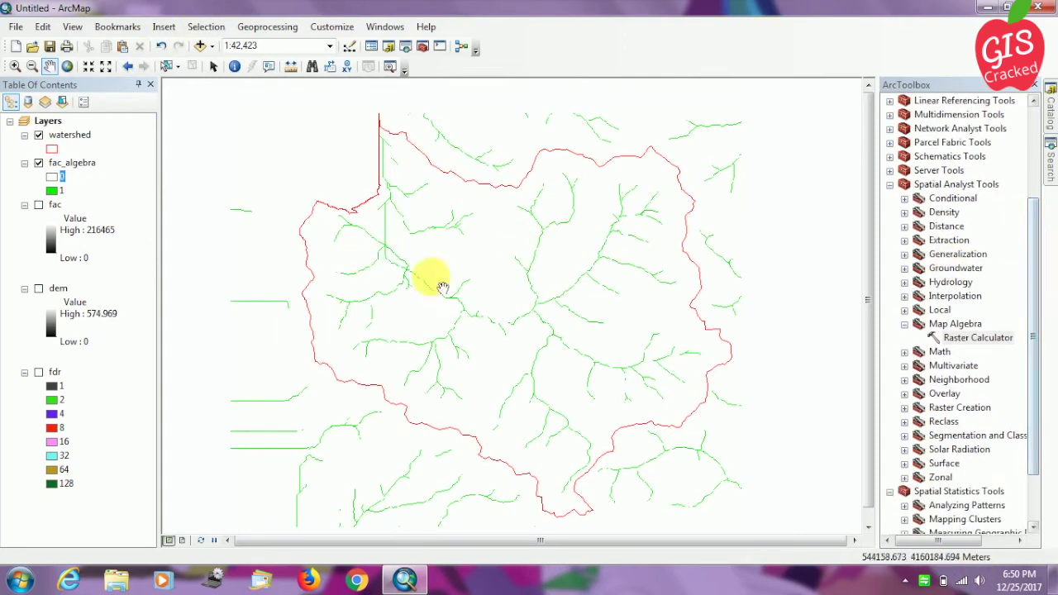
click(904, 282)
drag(1035, 282, 1035, 310)
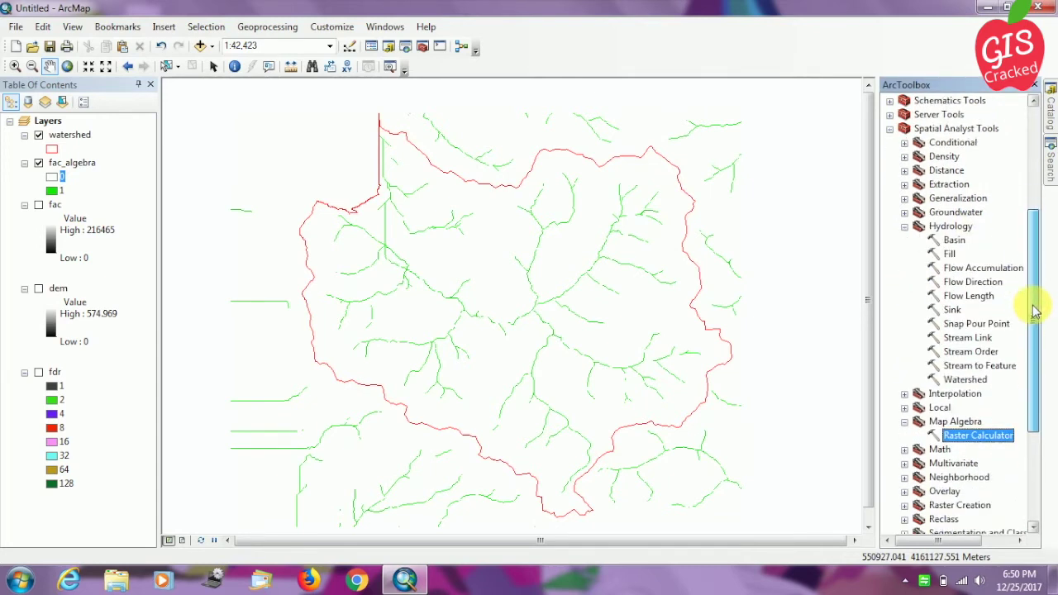
double_click(966, 337)
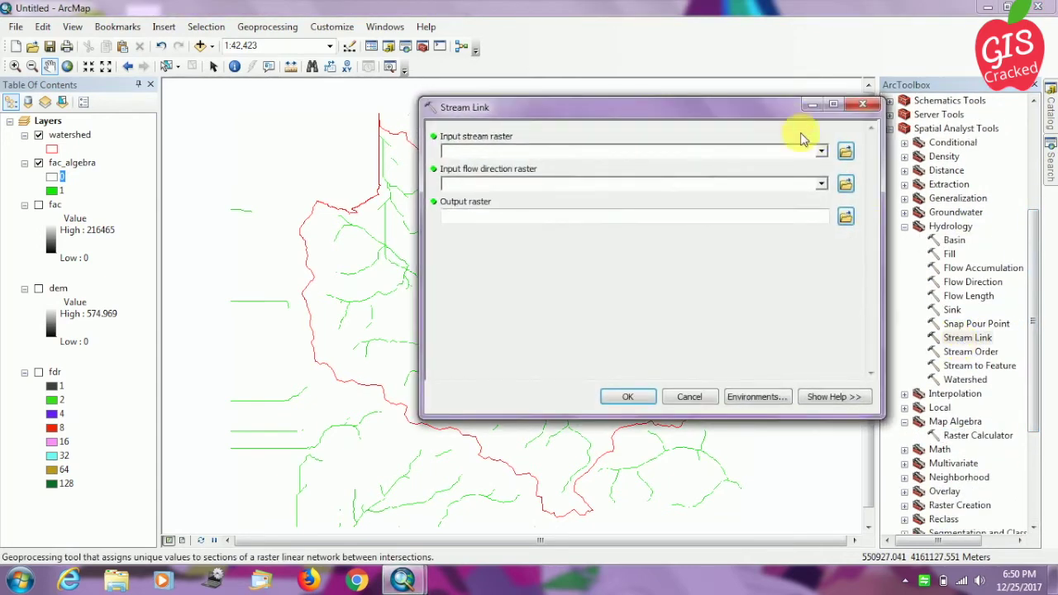
click(821, 152)
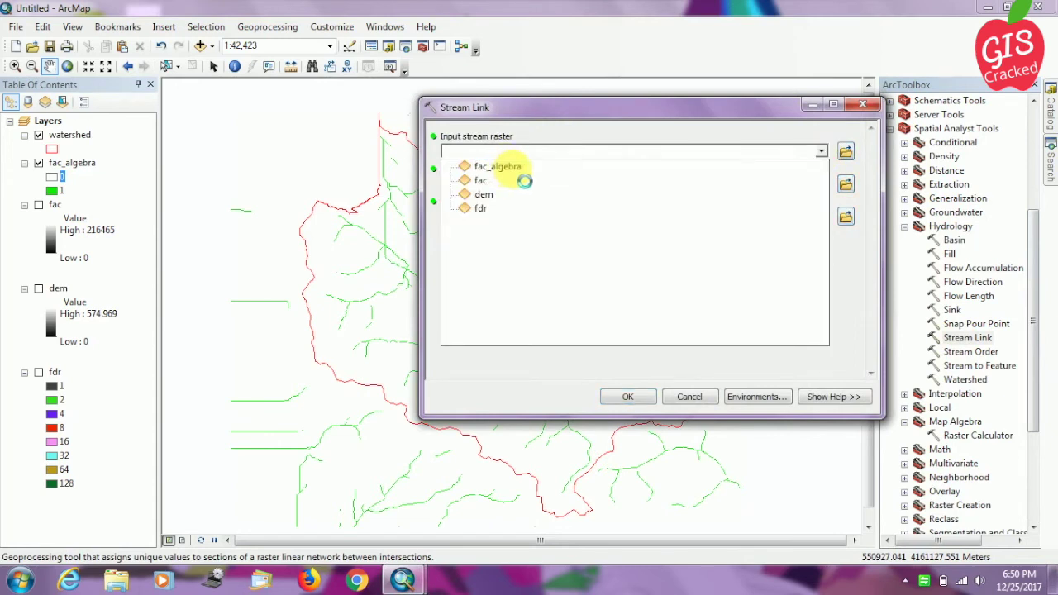
click(500, 166)
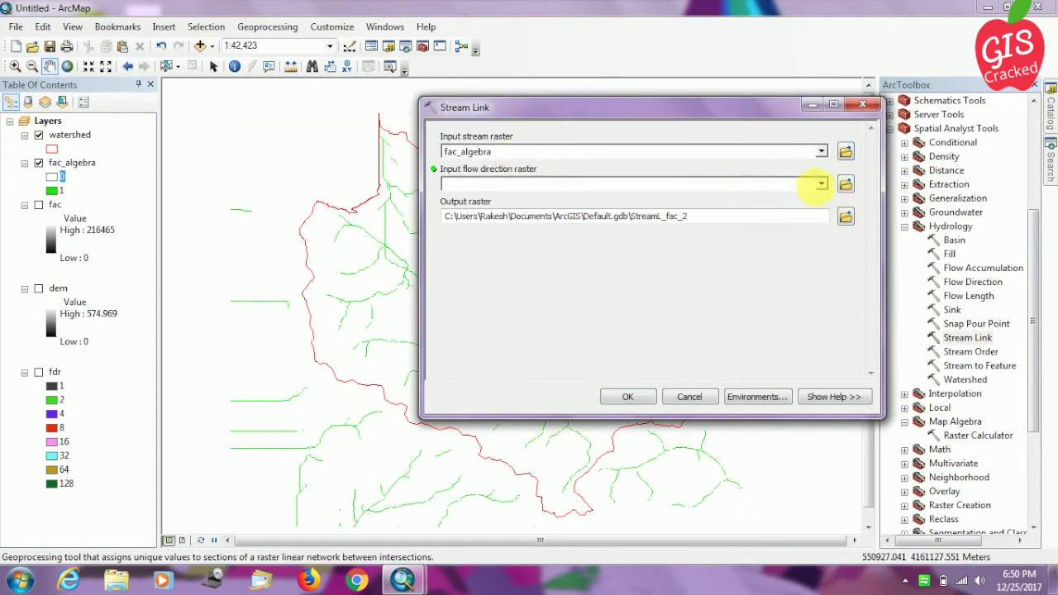
click(822, 185)
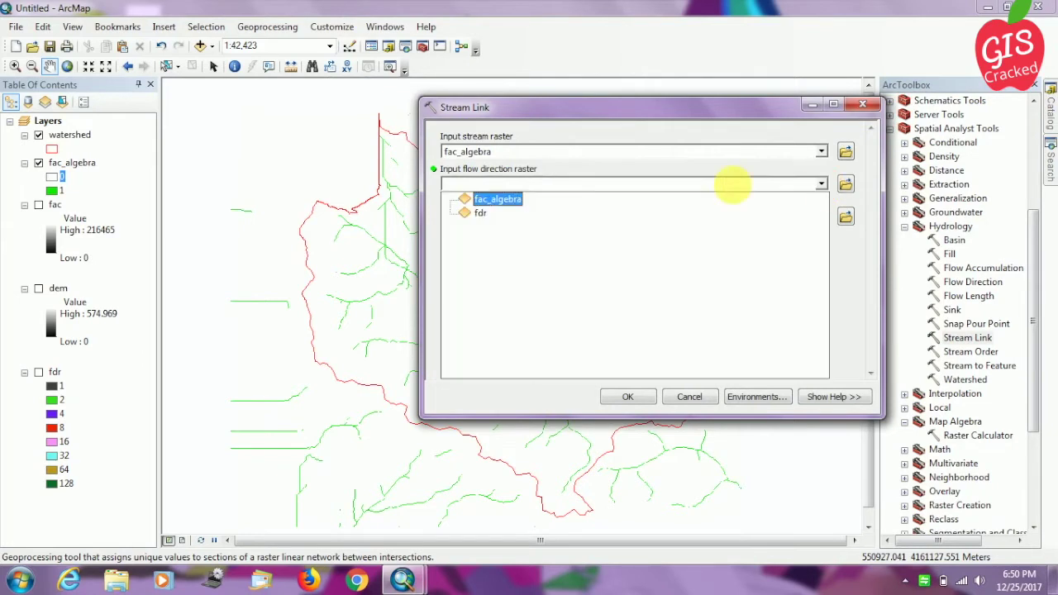
click(487, 216)
Step: Save the Stream Link output as strm_link, run it, and hide fac_algebra
click(845, 216)
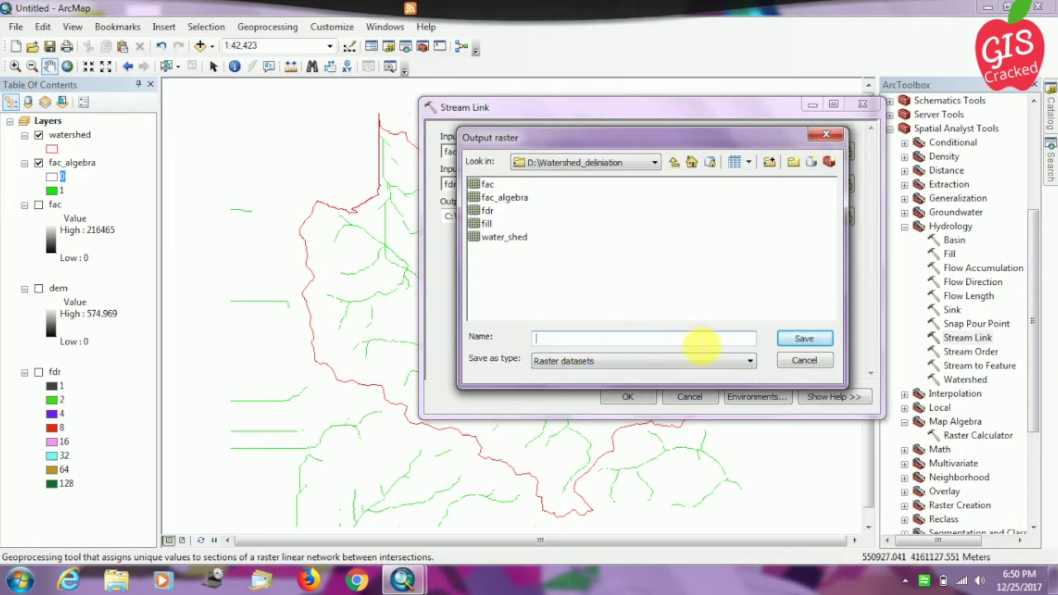
text(strm_link)
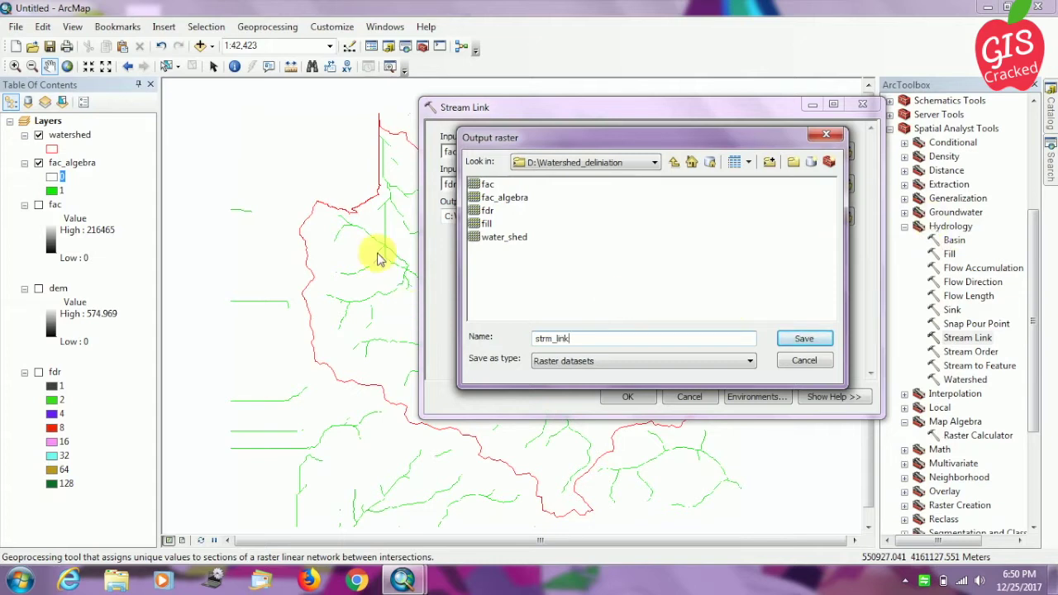
click(804, 339)
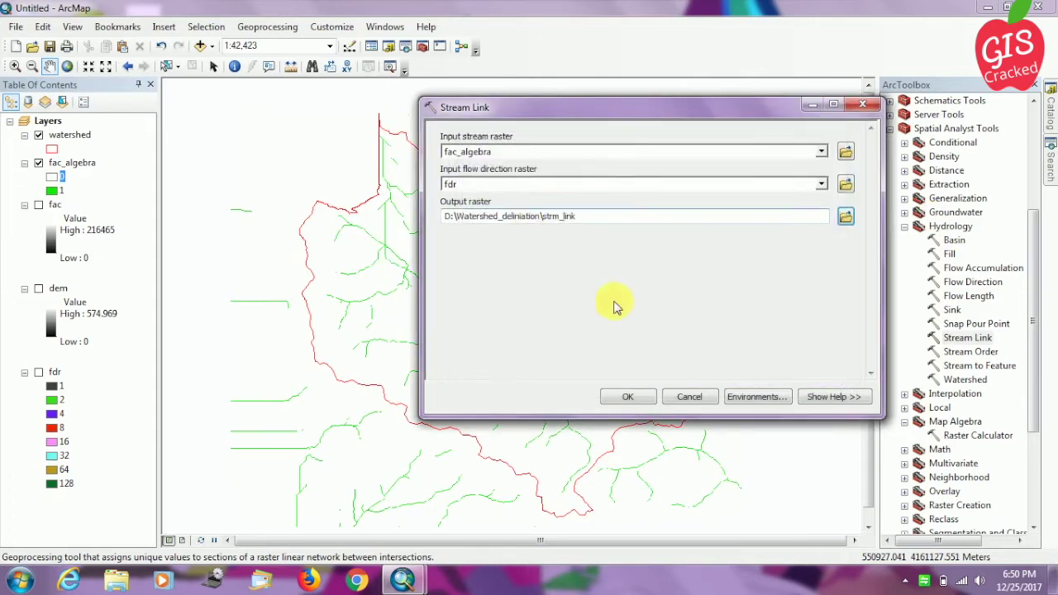
click(627, 396)
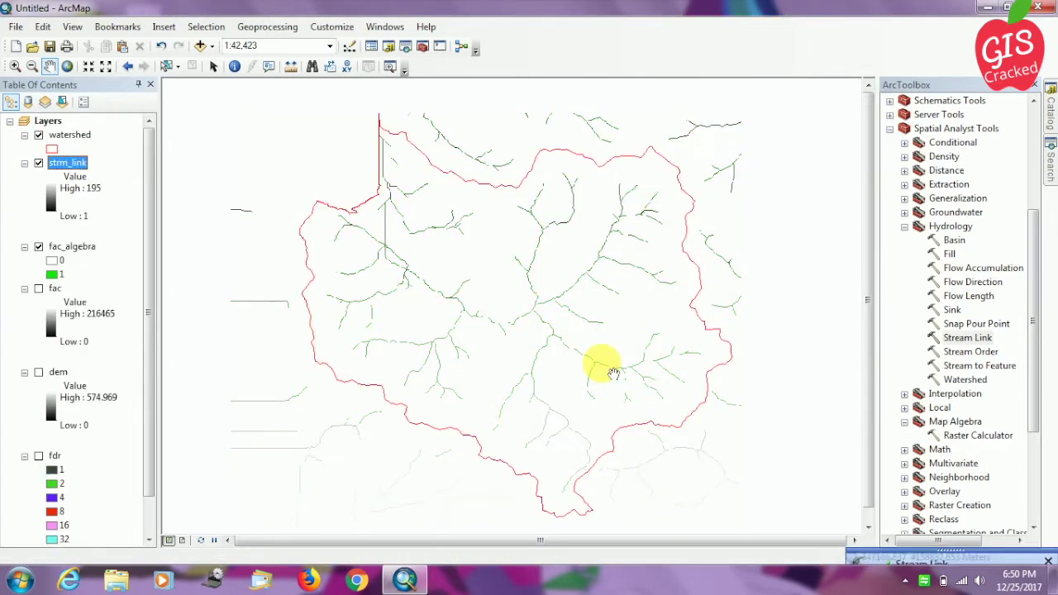
drag(593, 349, 585, 329)
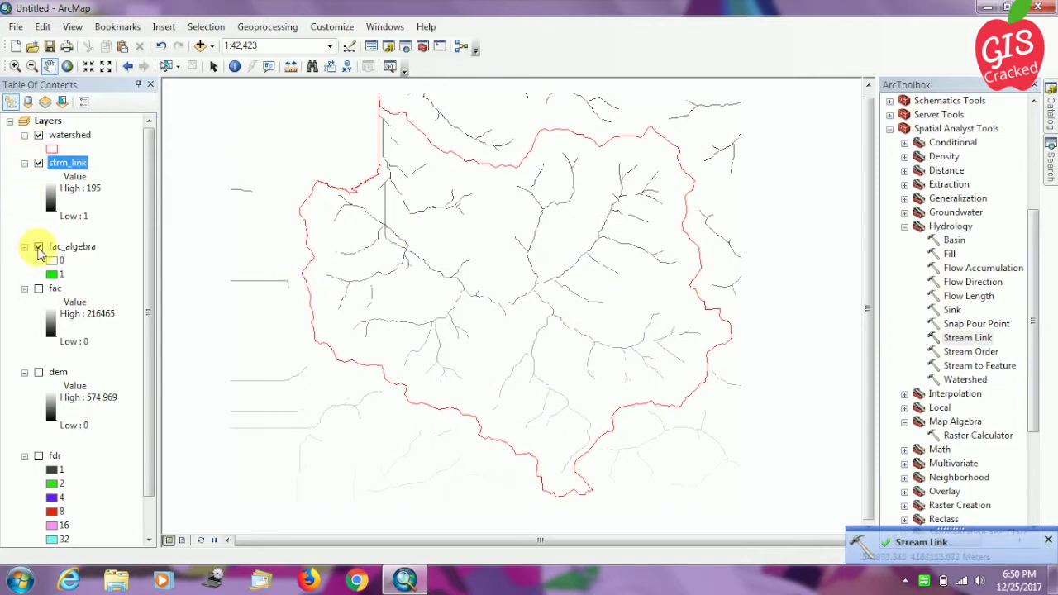
click(38, 247)
Step: Set up Raster to Polyline with strm_link as the input raster
drag(599, 296, 590, 312)
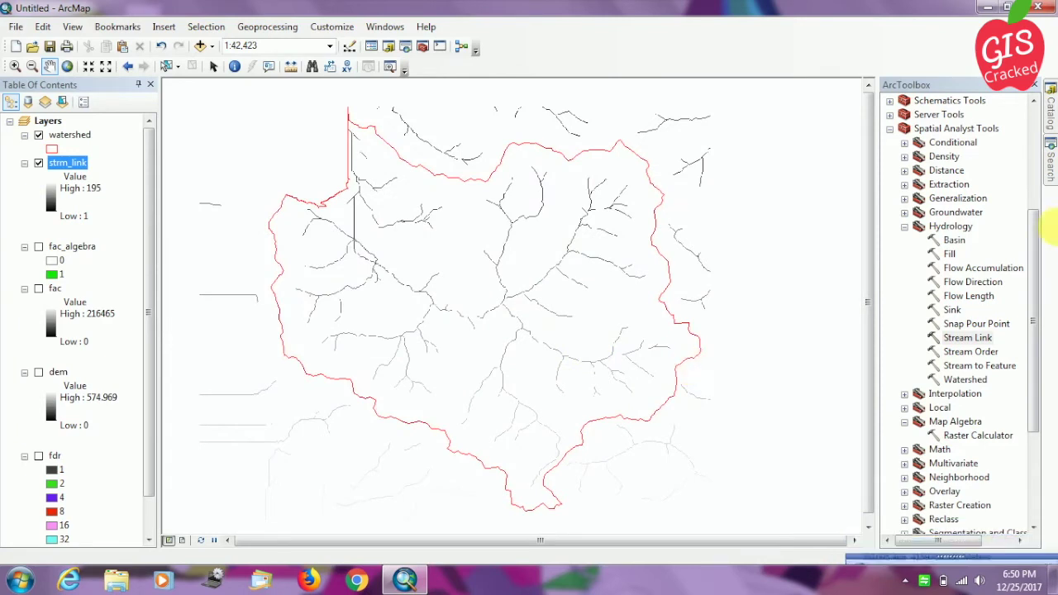
drag(1039, 231, 1033, 126)
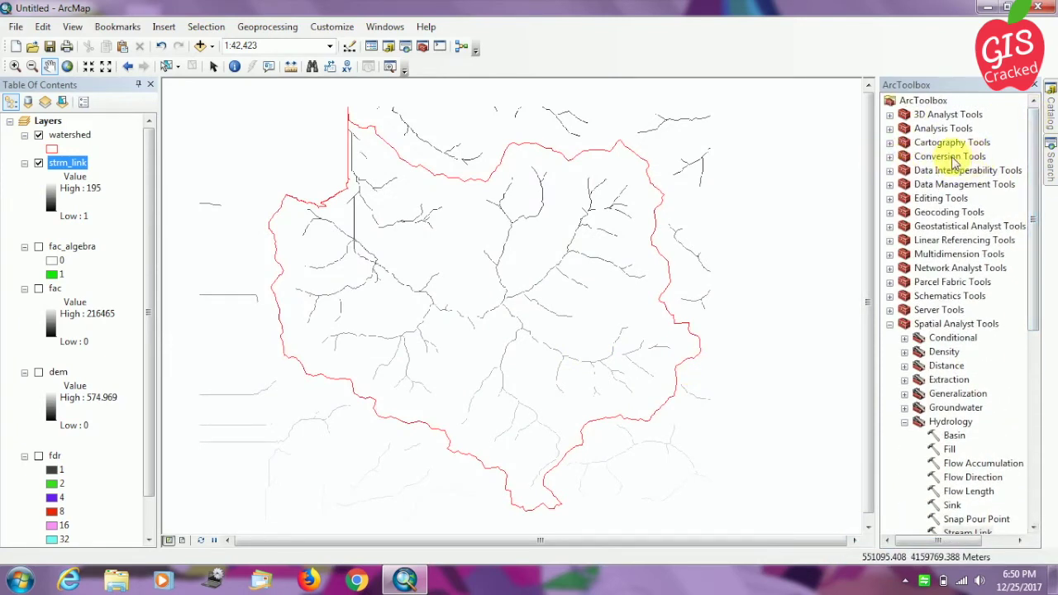
click(890, 157)
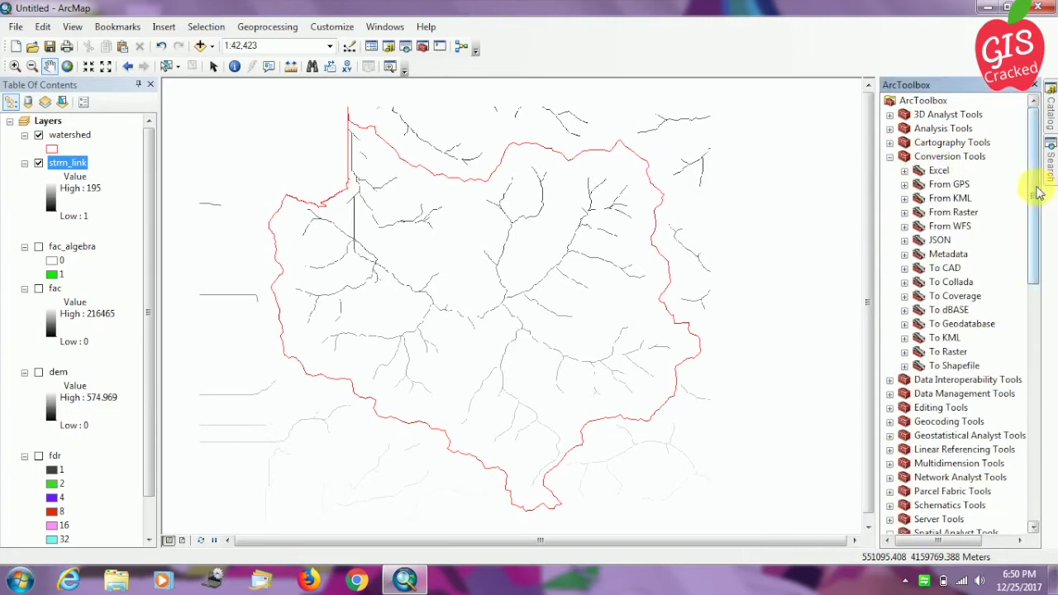
drag(1034, 193, 1034, 216)
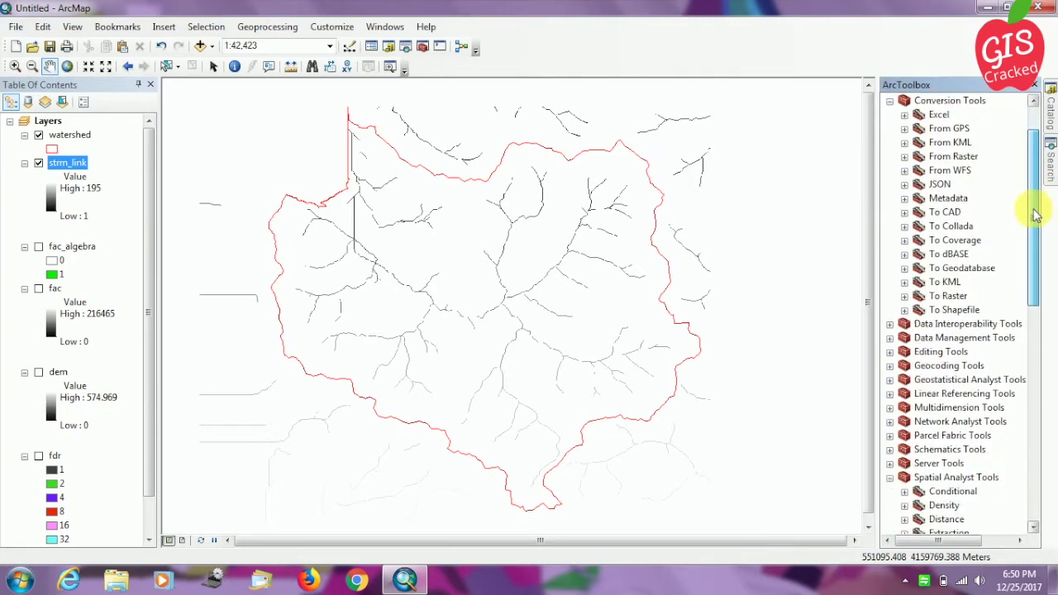
click(904, 157)
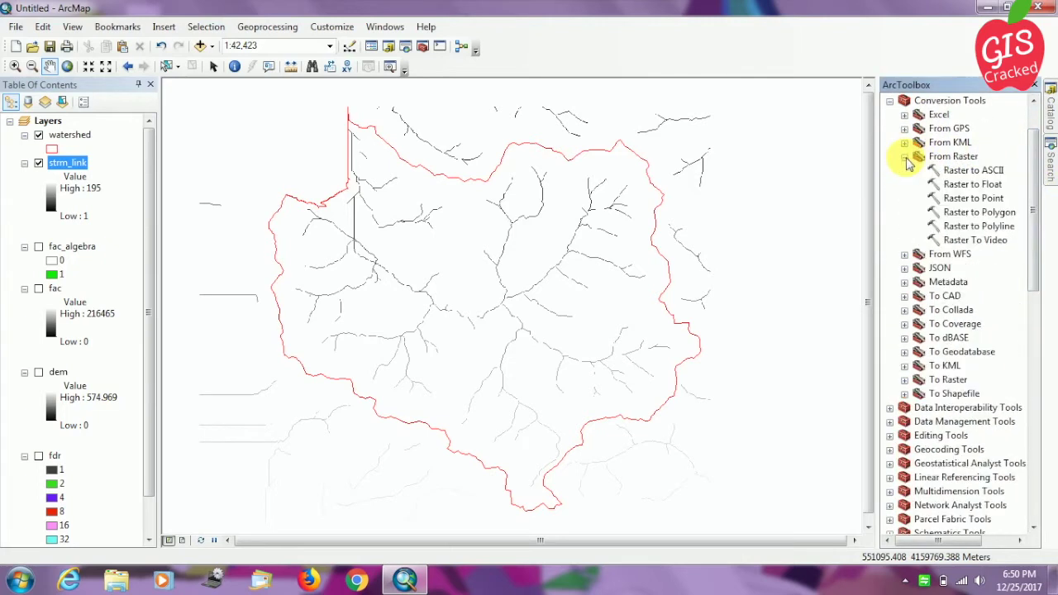
double_click(991, 228)
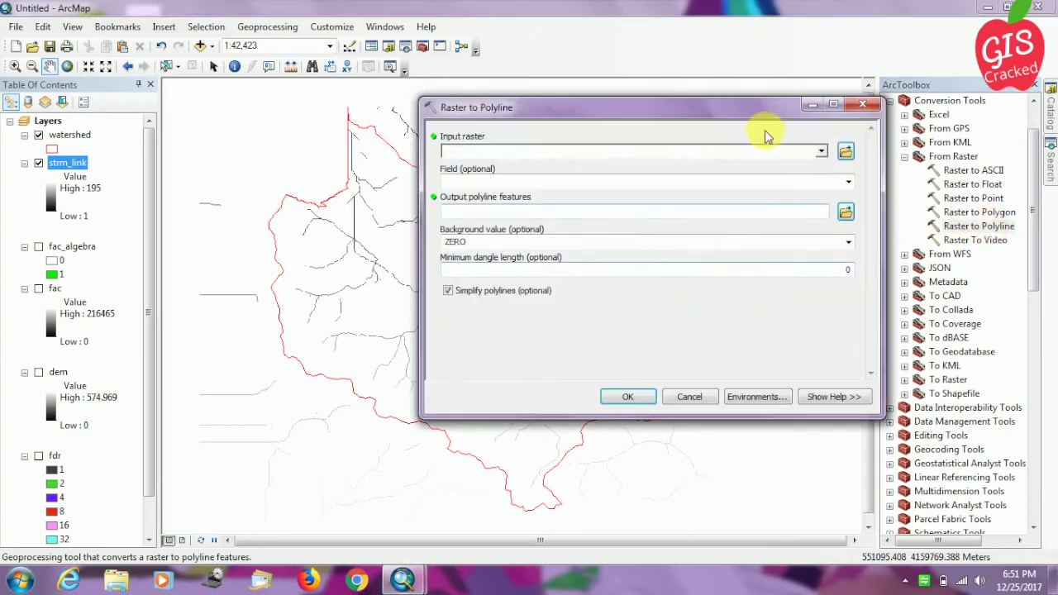
click(821, 152)
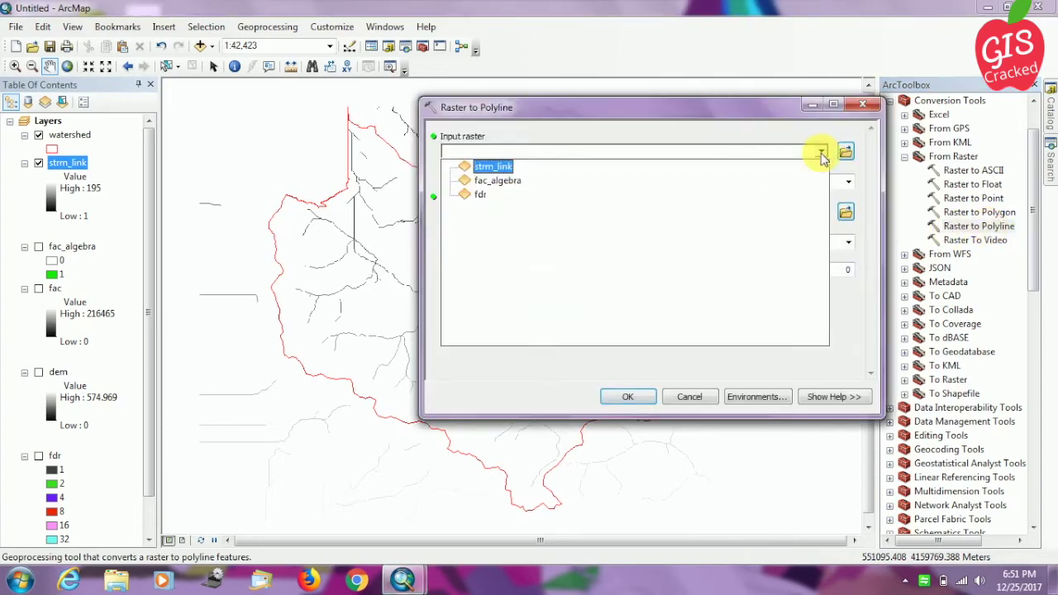
click(494, 167)
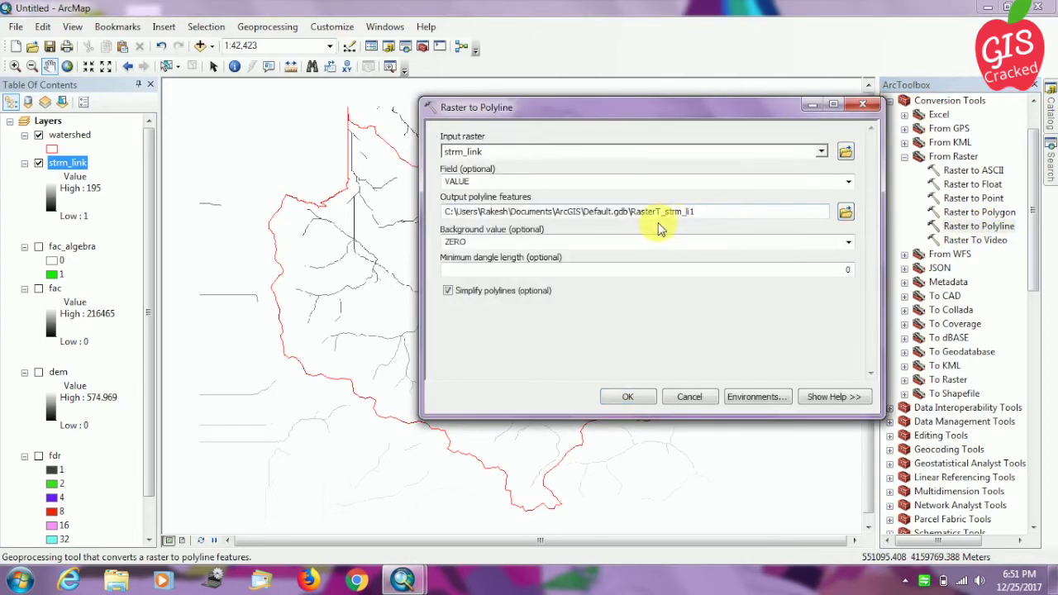
Step: Save the polyline output as strm_poly.shp, run the conversion, and hide strm_link
click(844, 212)
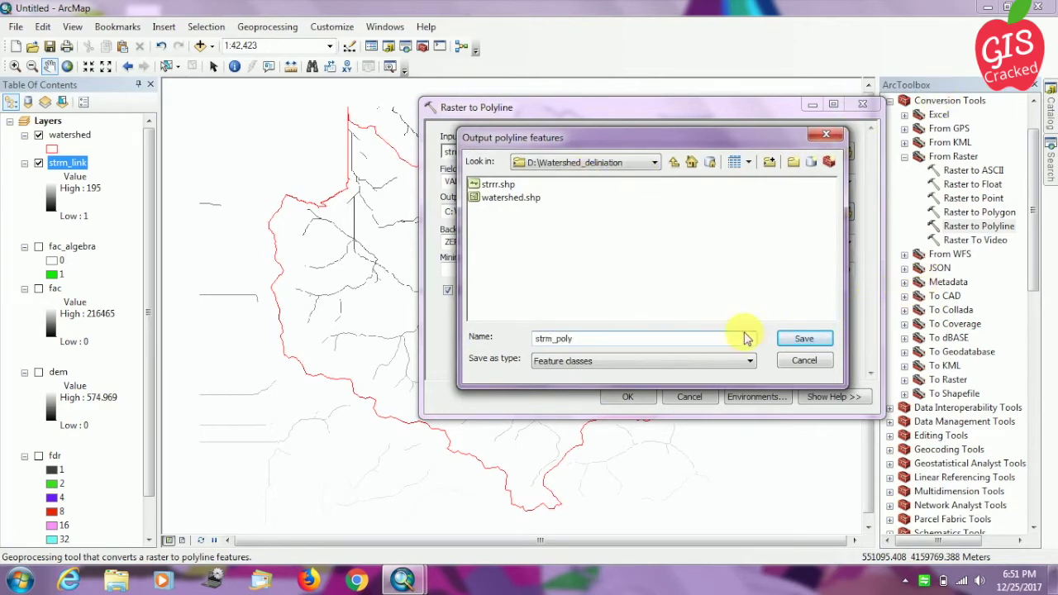
click(827, 346)
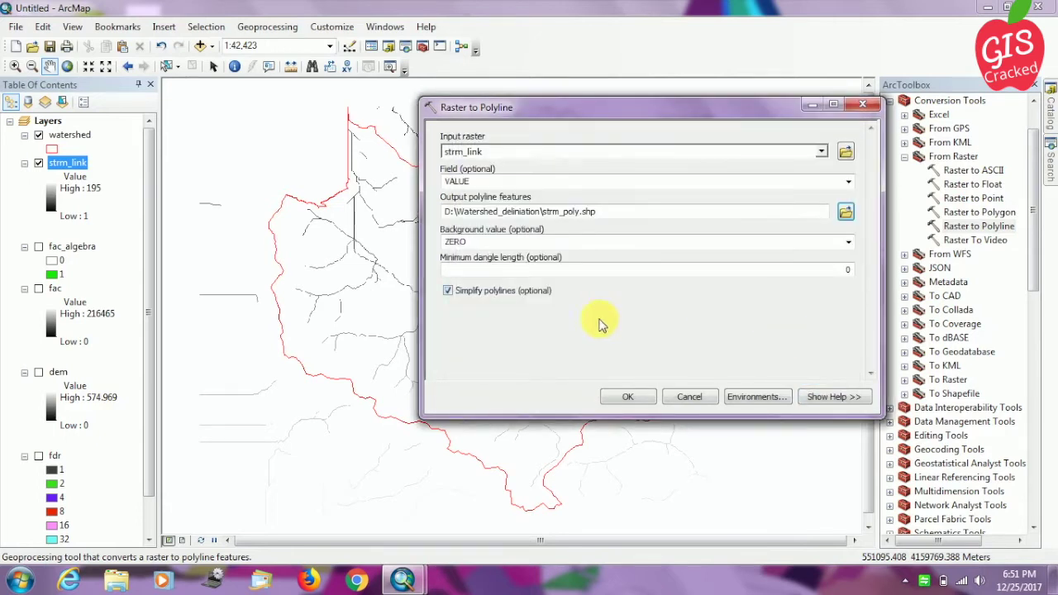
click(629, 398)
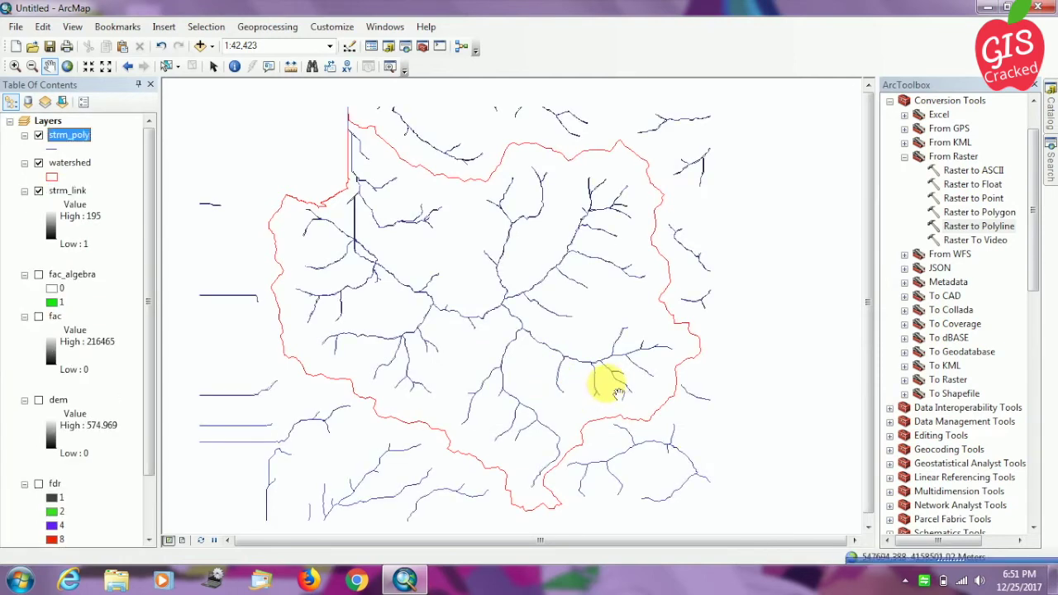
click(38, 191)
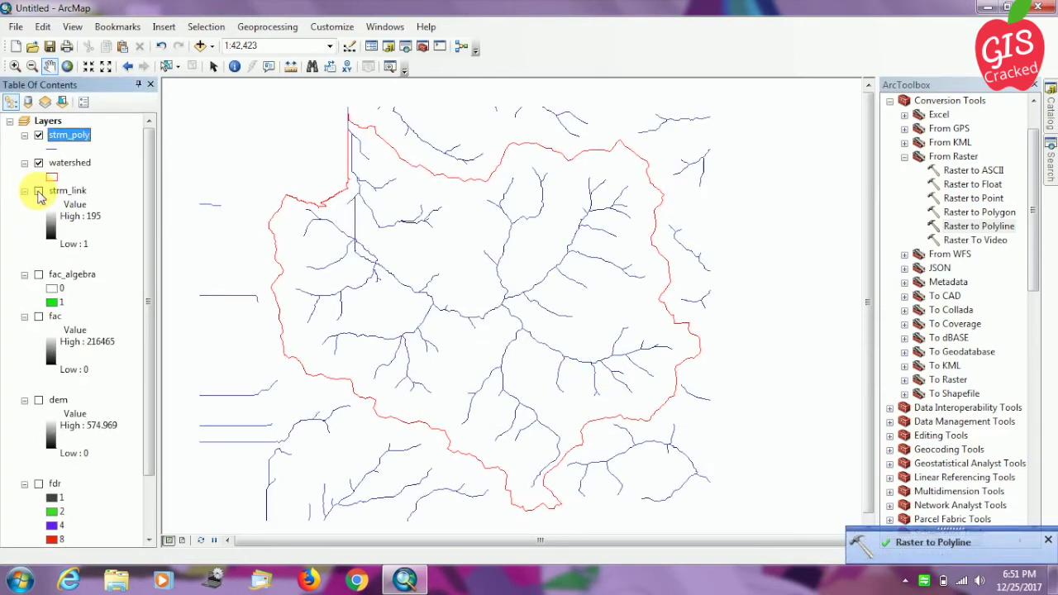
drag(537, 304, 544, 295)
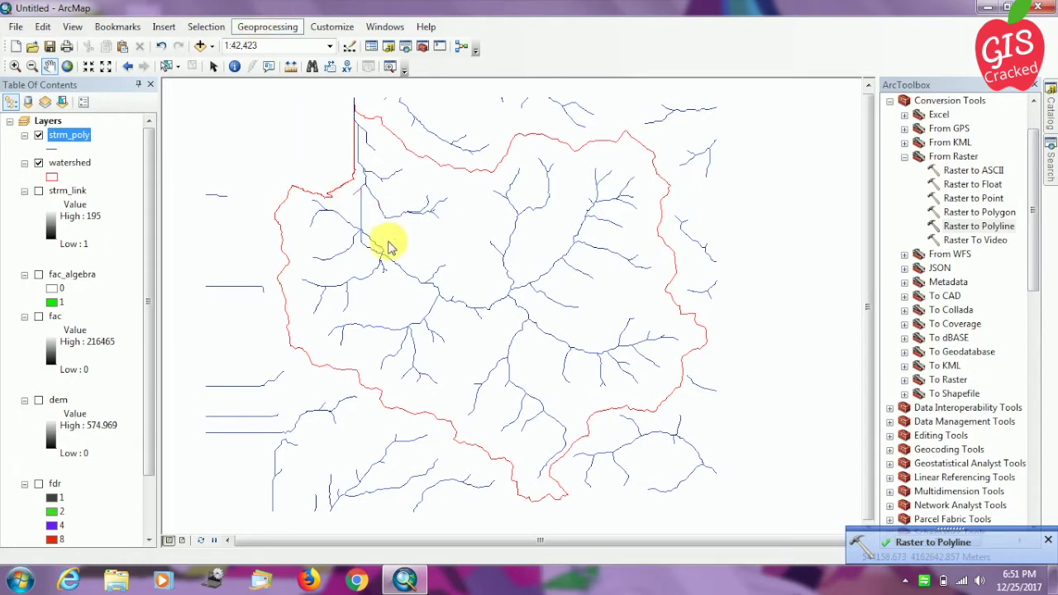
Step: Run Clip with strm_poly as input, watershed as clip features, and output stream.shp
key(alt+g)
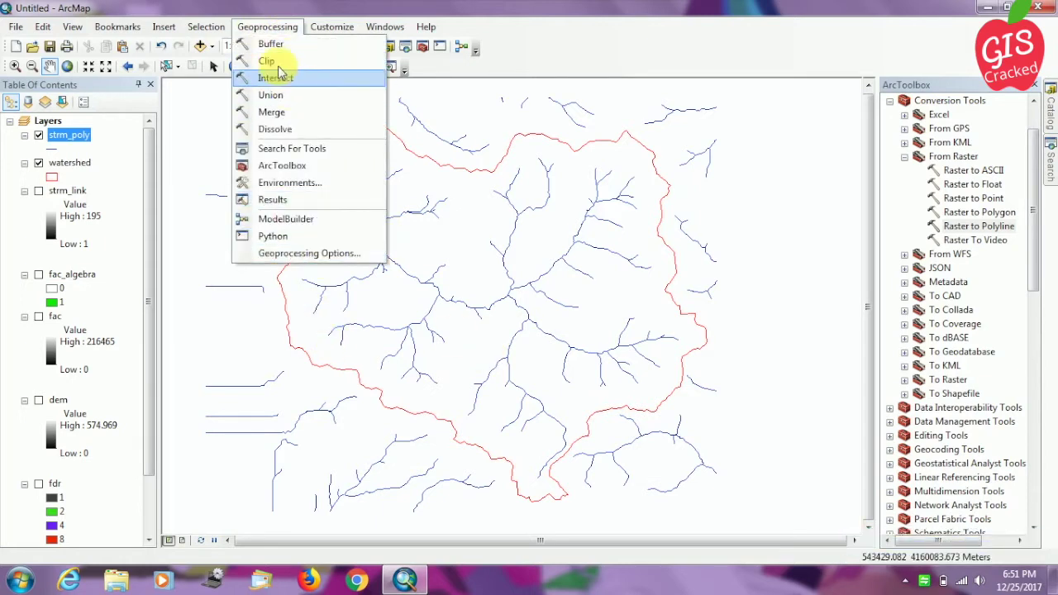
click(269, 61)
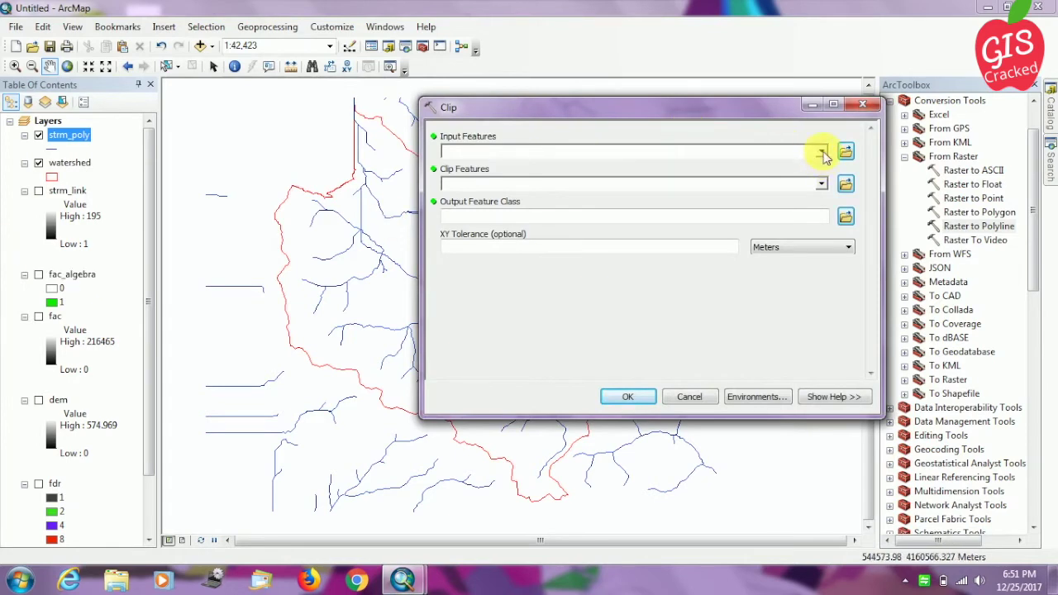
click(821, 153)
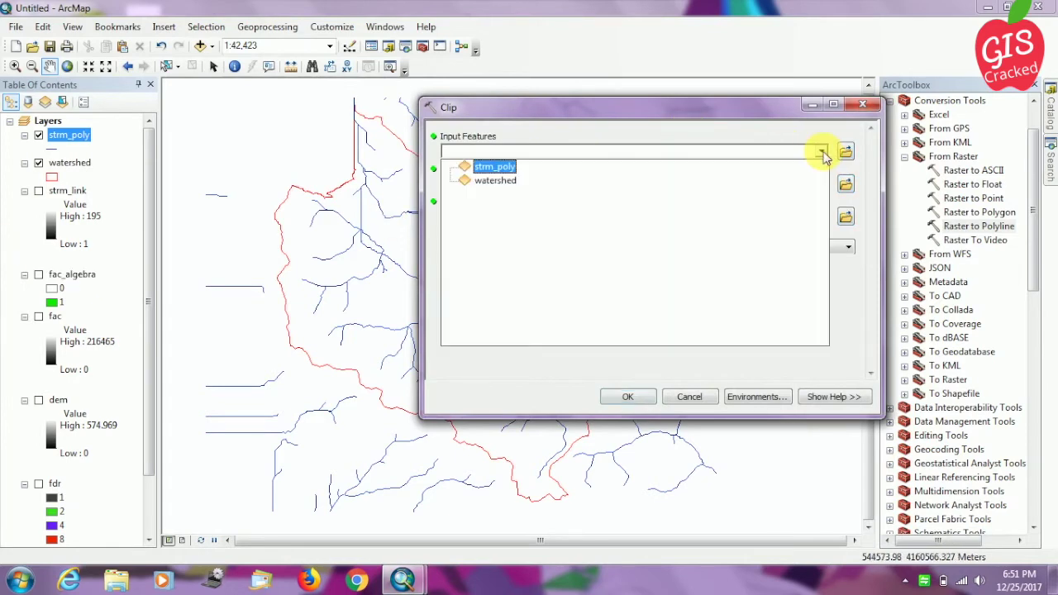
click(496, 168)
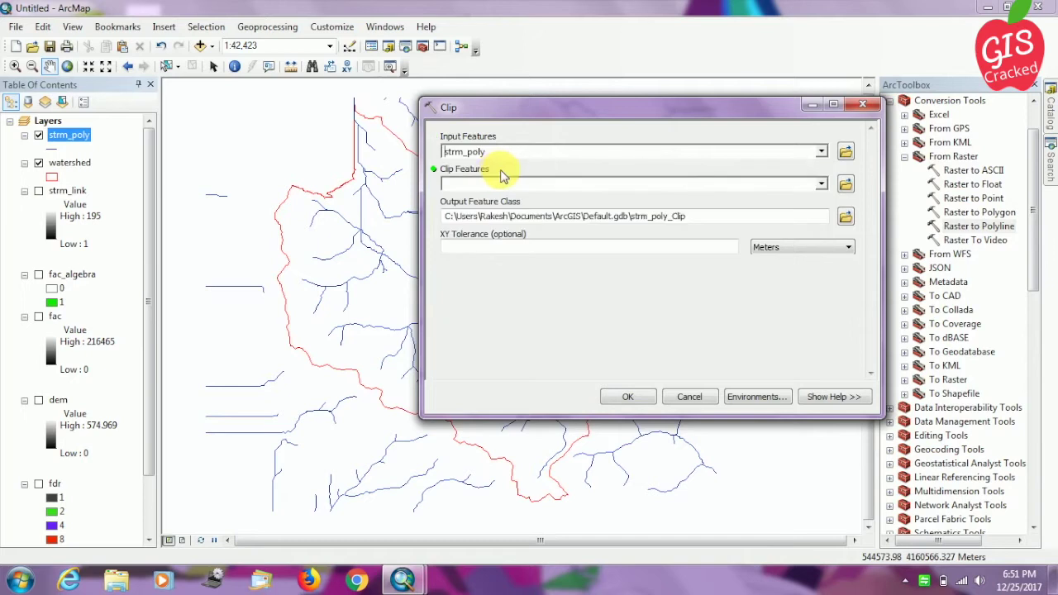
click(821, 184)
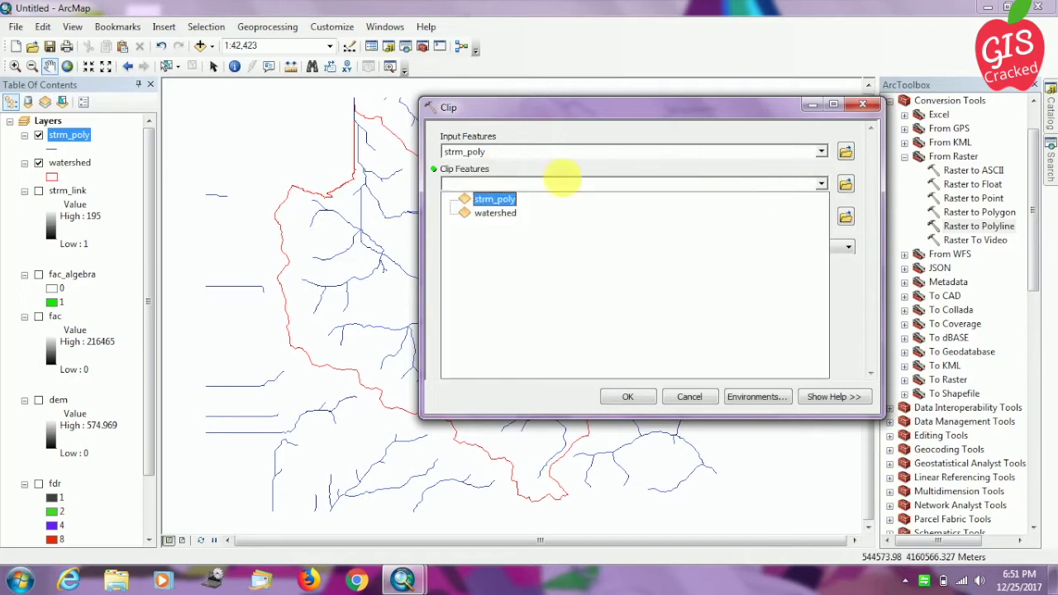
click(498, 216)
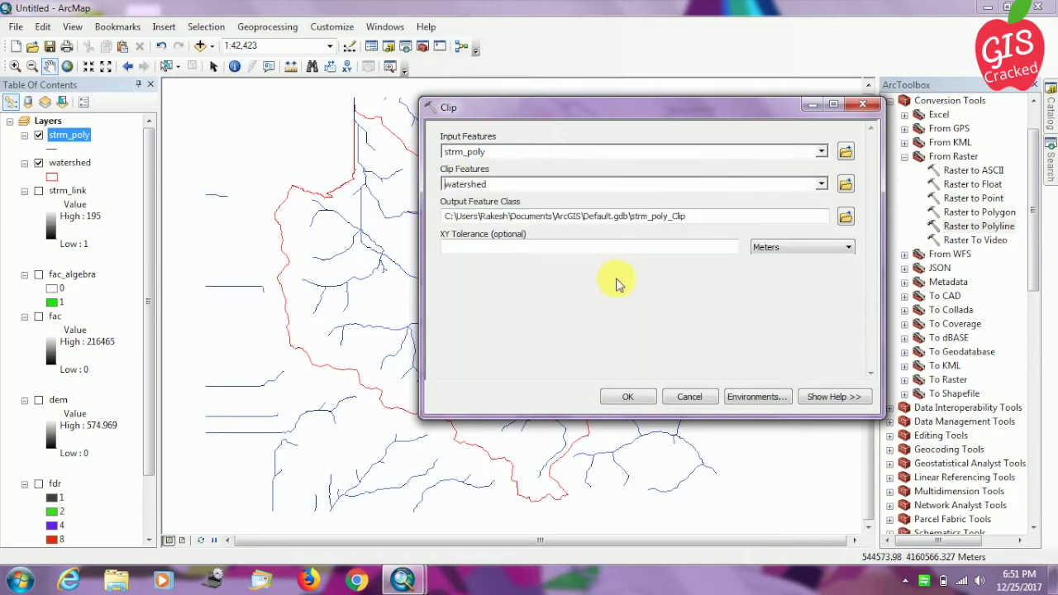
click(844, 216)
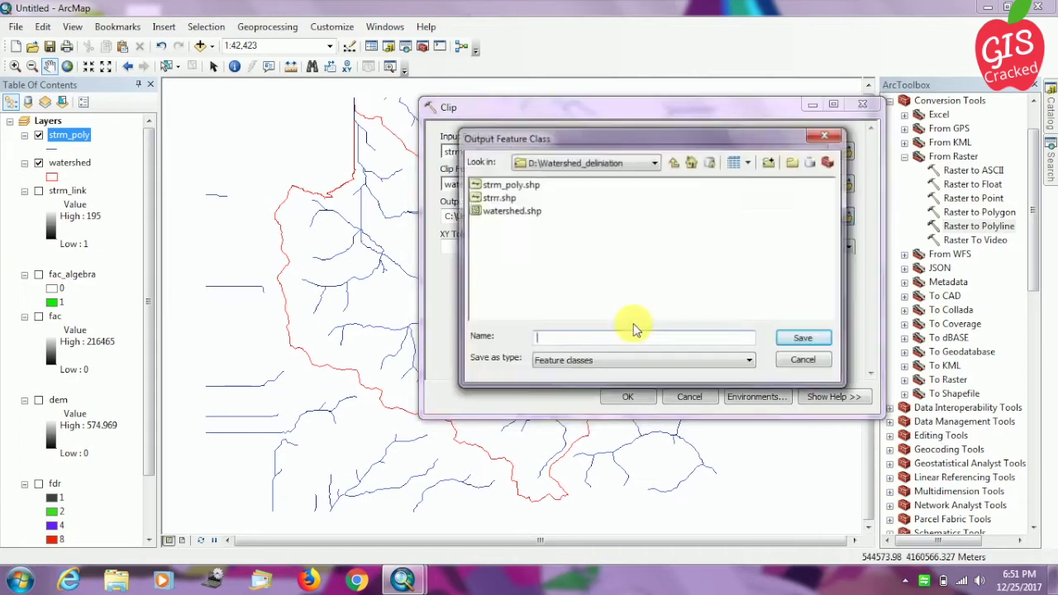
text(stream)
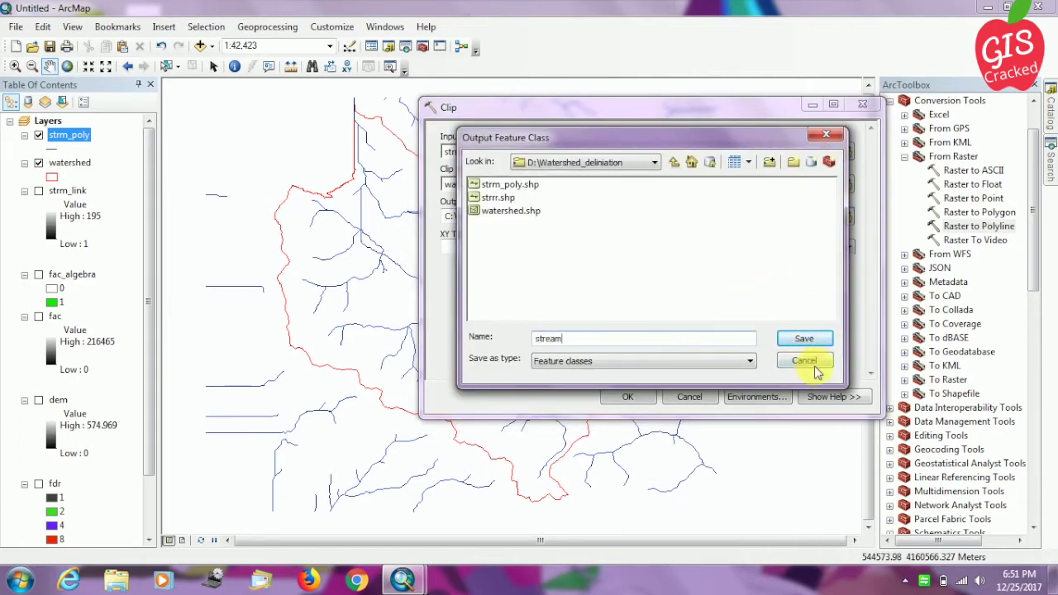
click(806, 340)
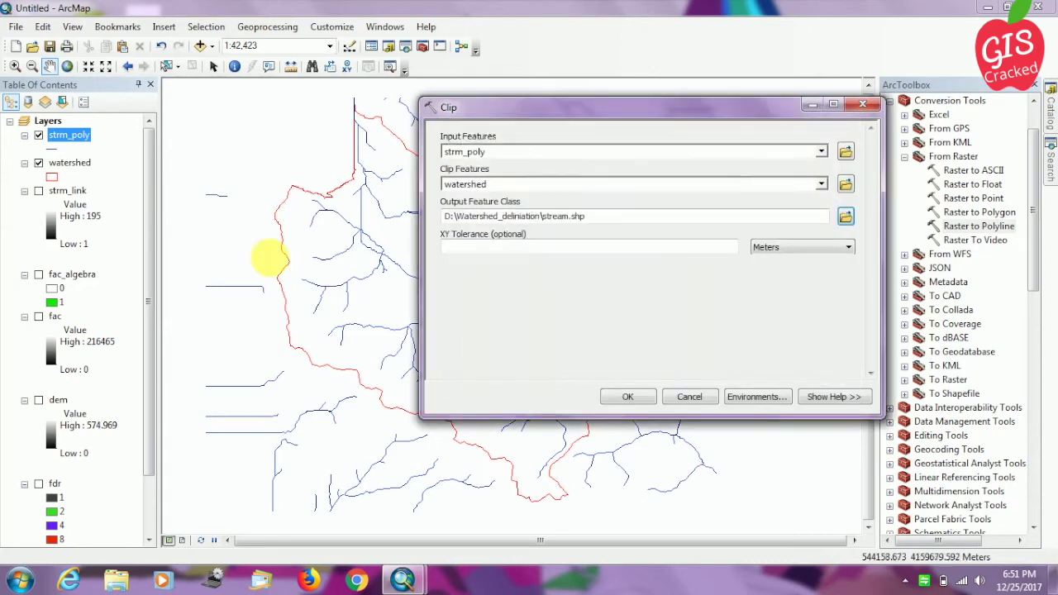
click(629, 397)
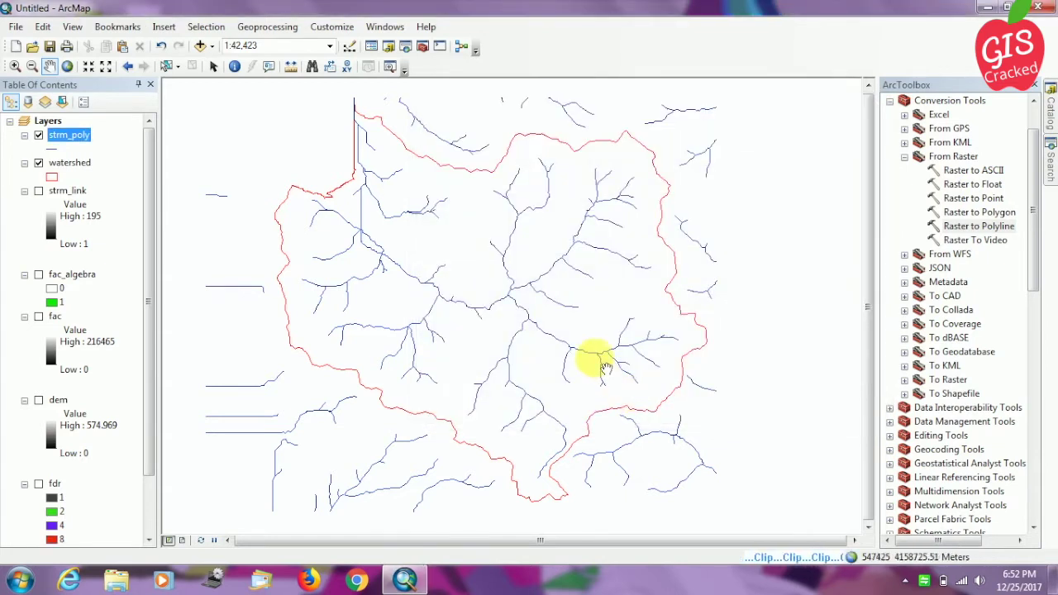
Step: Recentre the map and uncheck strm_poly so only the clipped stream layer shows
drag(590, 358, 626, 372)
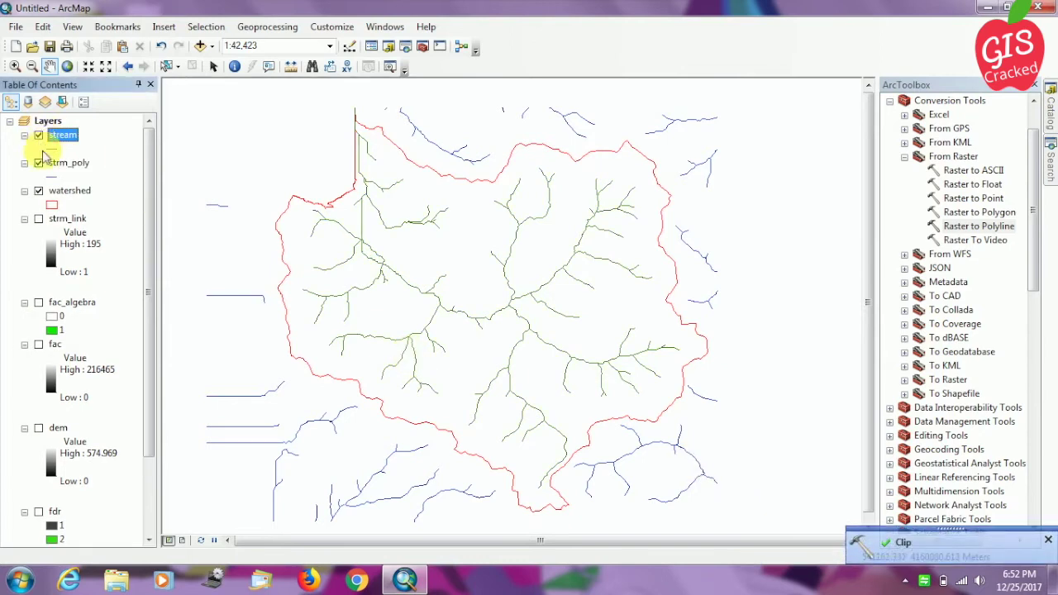
click(38, 163)
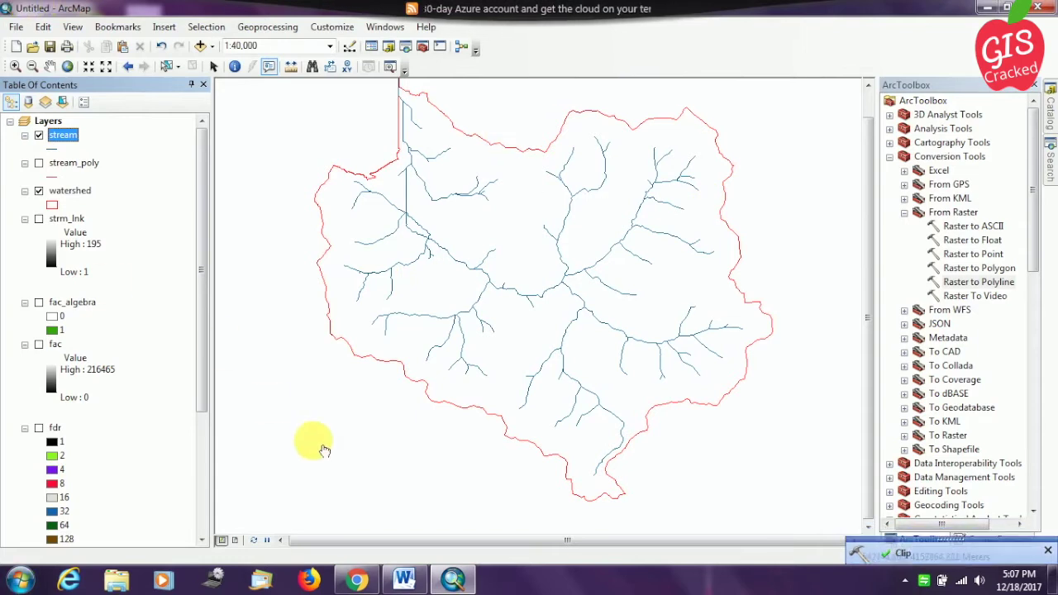
mouse_move(410, 583)
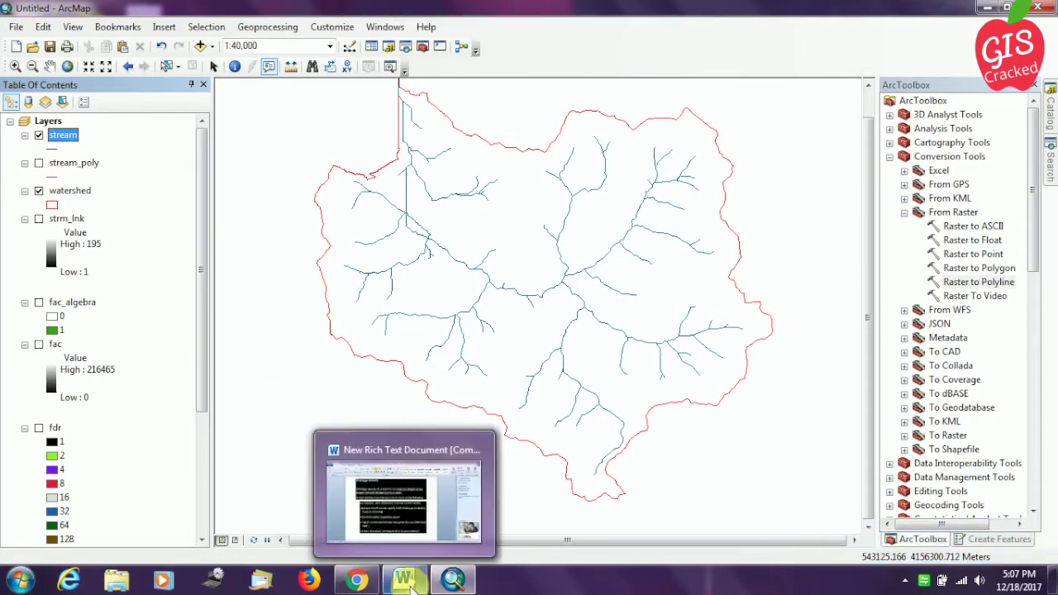
click(404, 507)
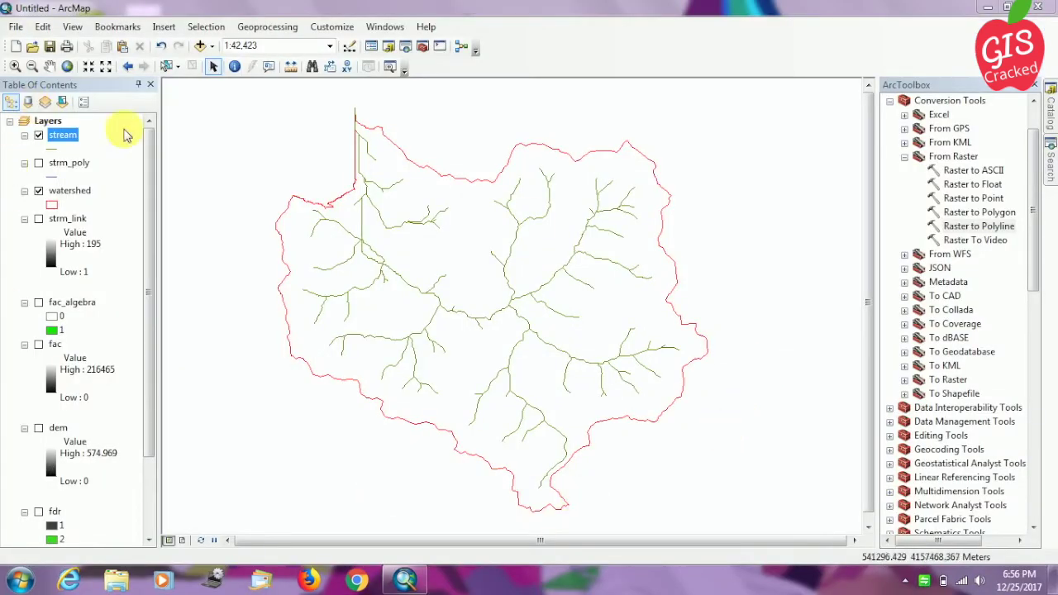
right_click(68, 139)
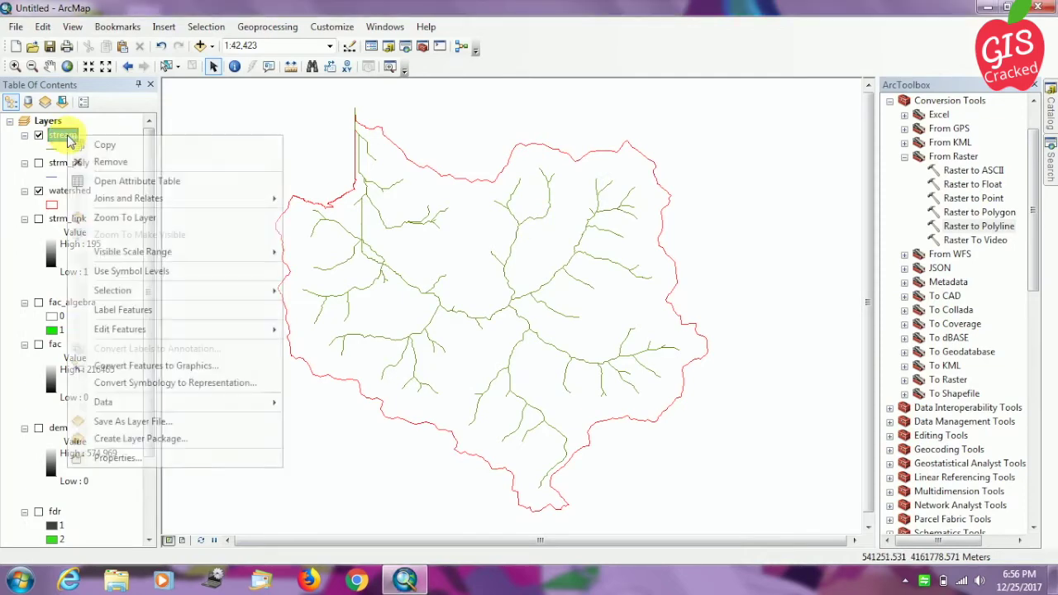
click(137, 181)
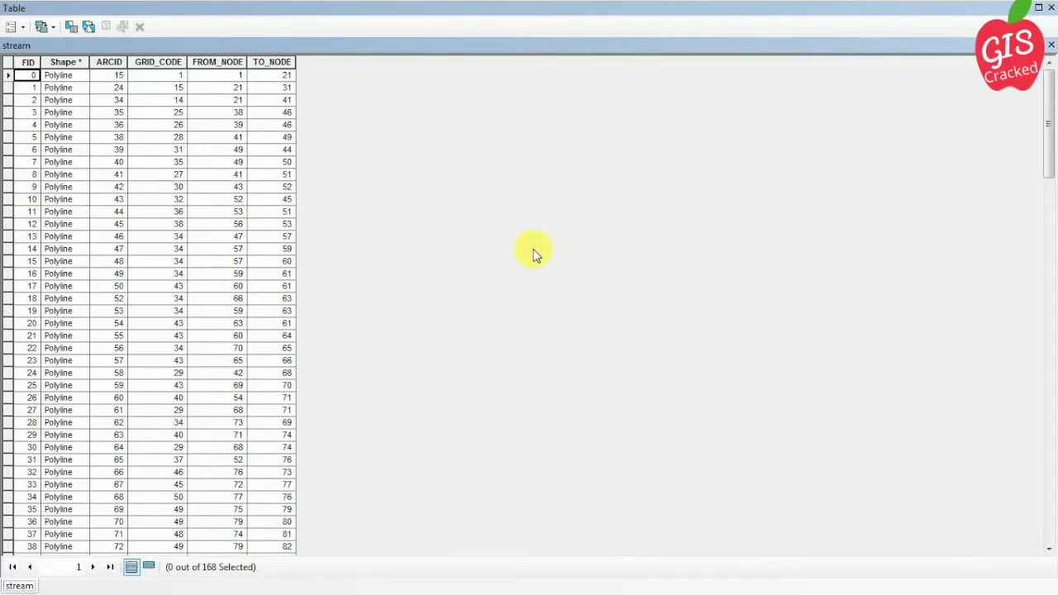
click(159, 66)
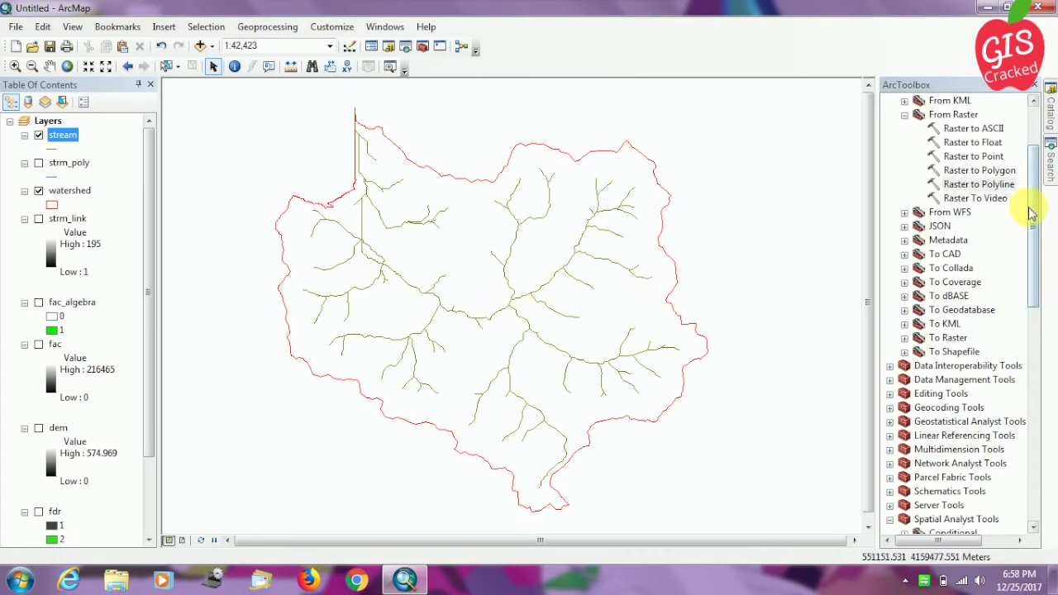
Step: Set Line Density input to stream with GRID_CODE population field and output strm_den
drag(1032, 208, 1039, 329)
click(904, 309)
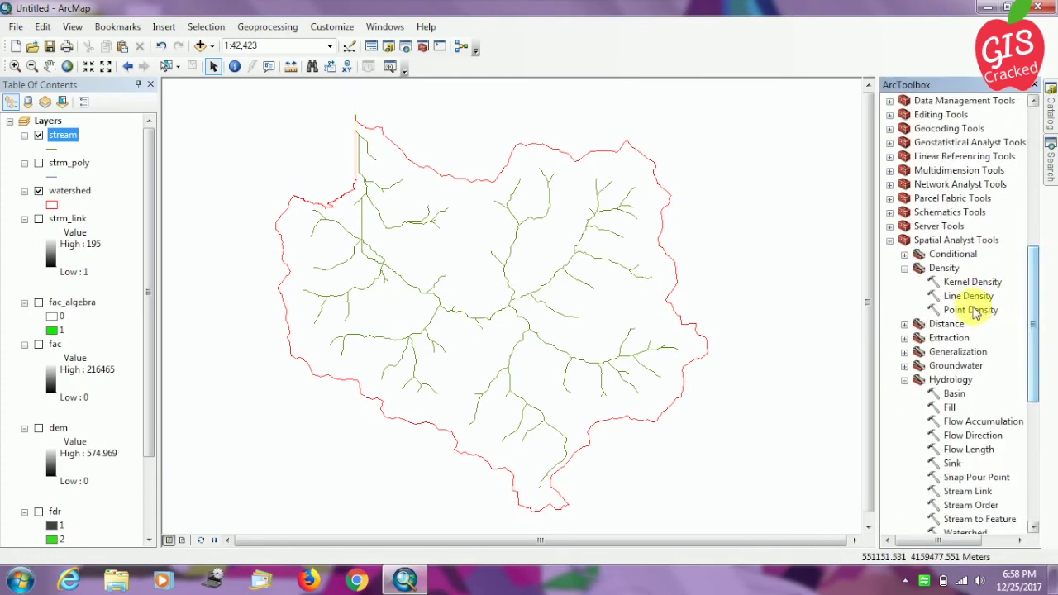
double_click(970, 296)
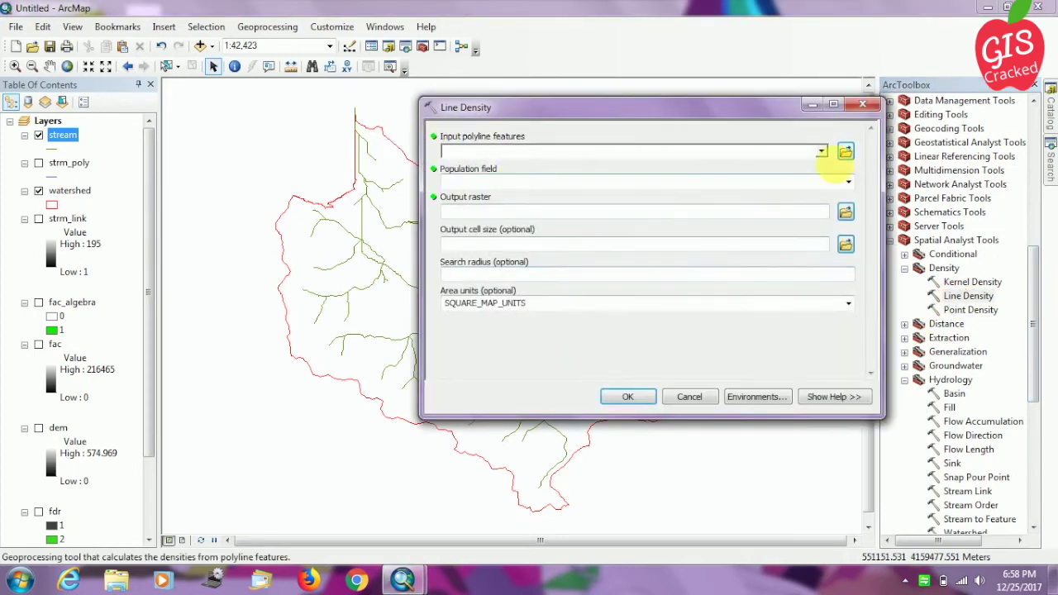
click(821, 152)
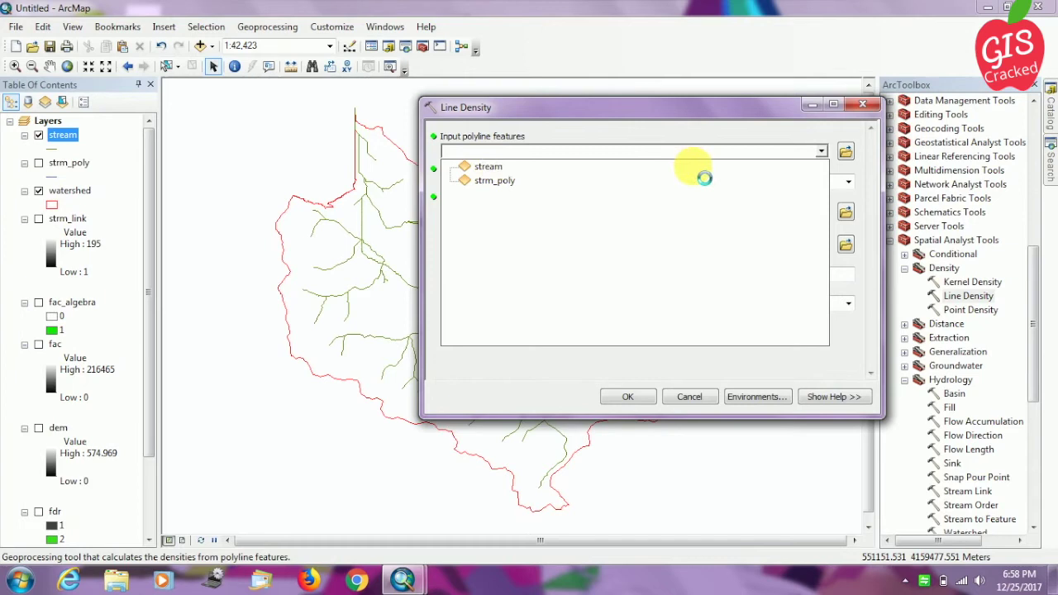
click(847, 180)
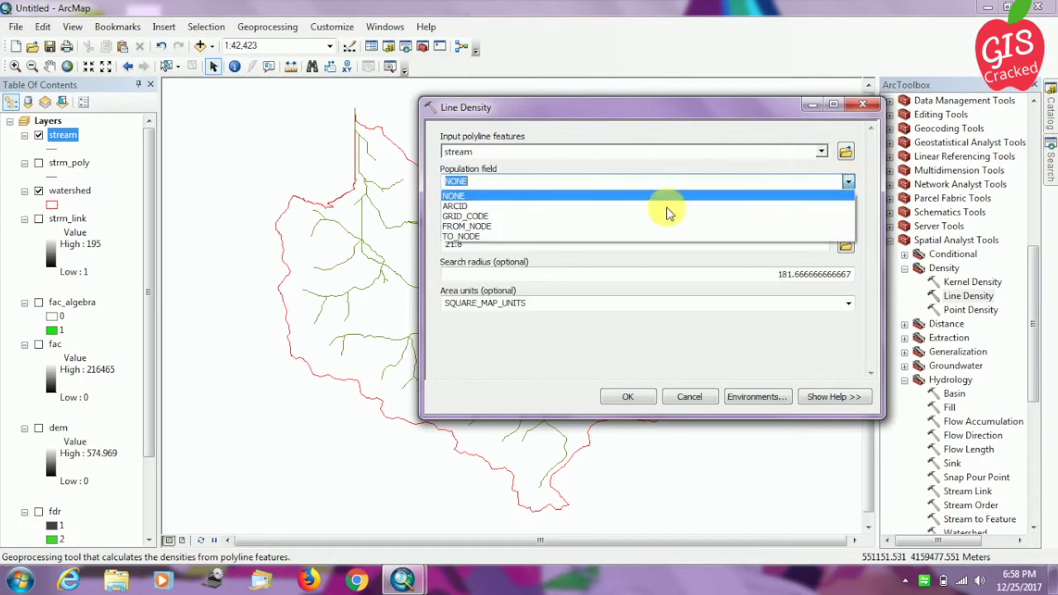
click(494, 216)
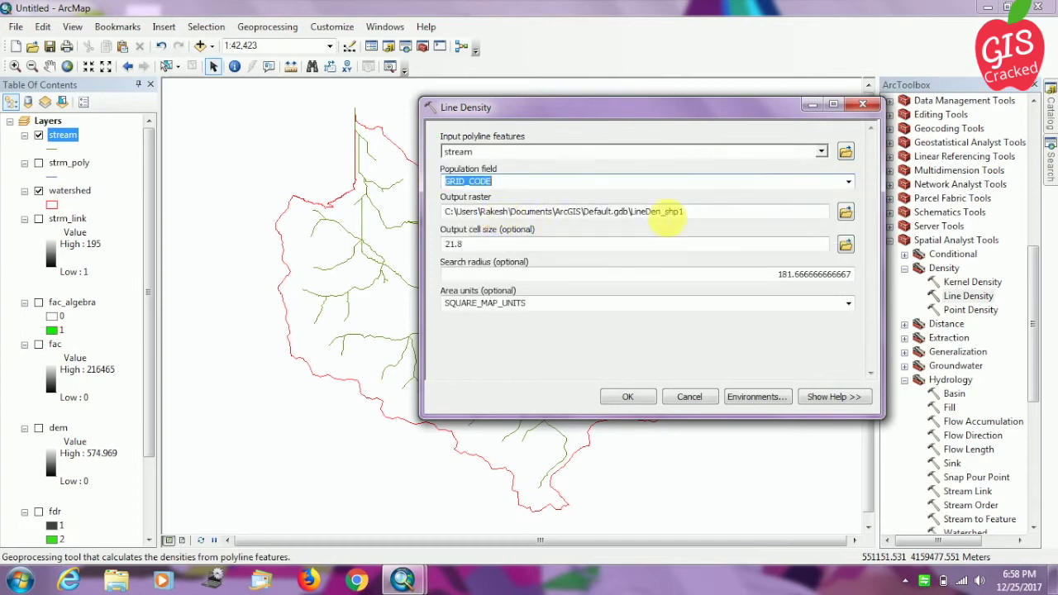
click(845, 213)
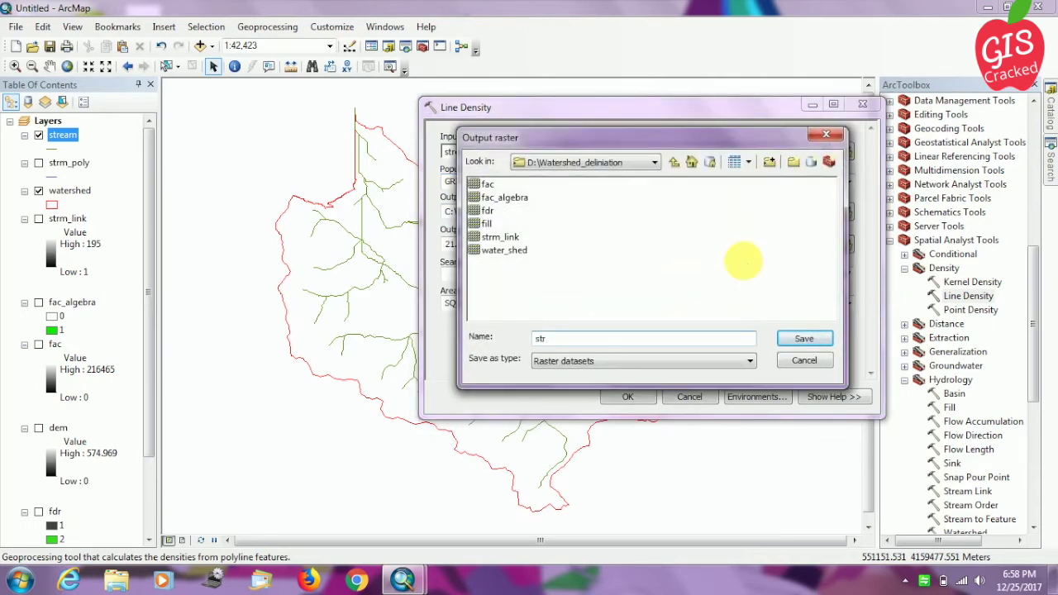
text(strm_den)
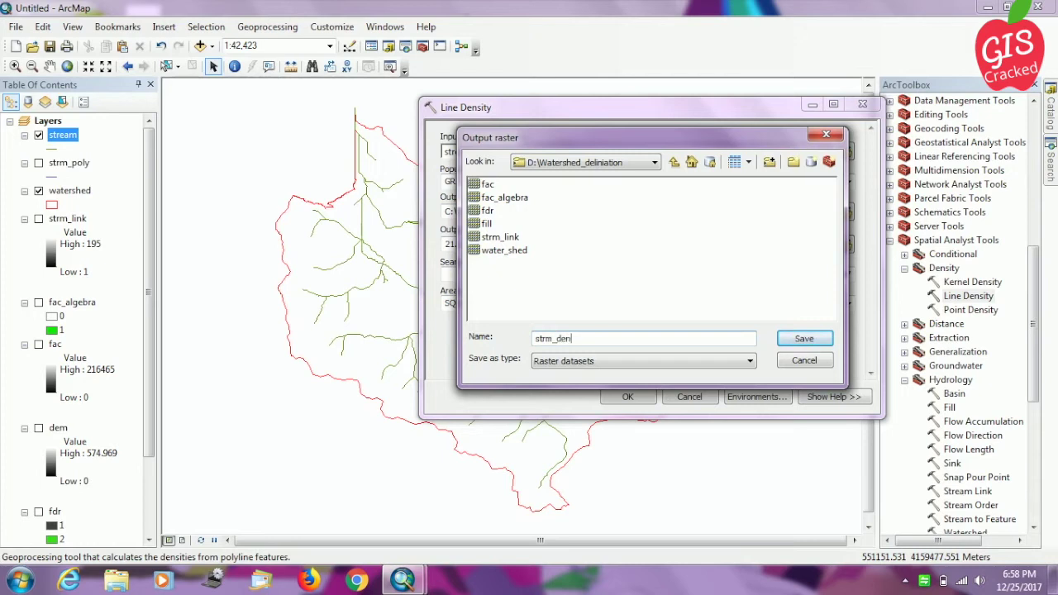
click(793, 339)
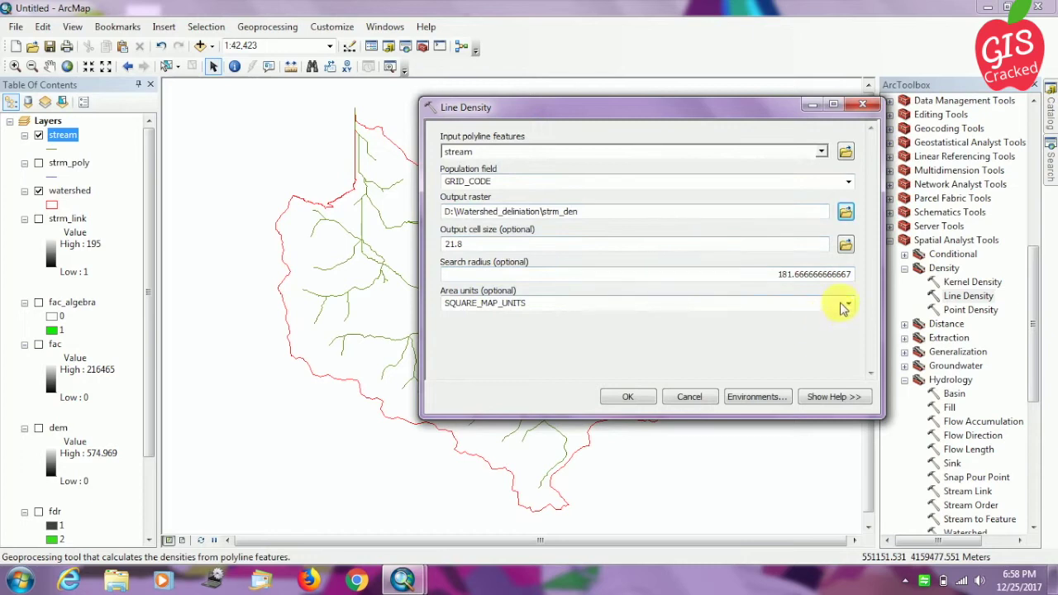
Step: Take the output cell size from dem and set area units to SQUARE_KILOMETERS
click(845, 245)
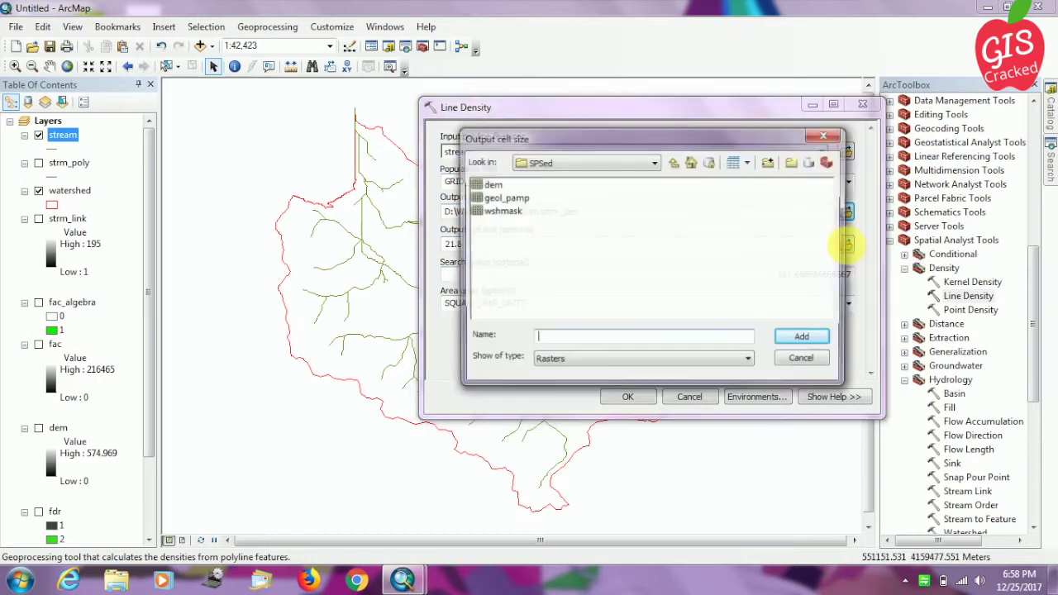
click(491, 185)
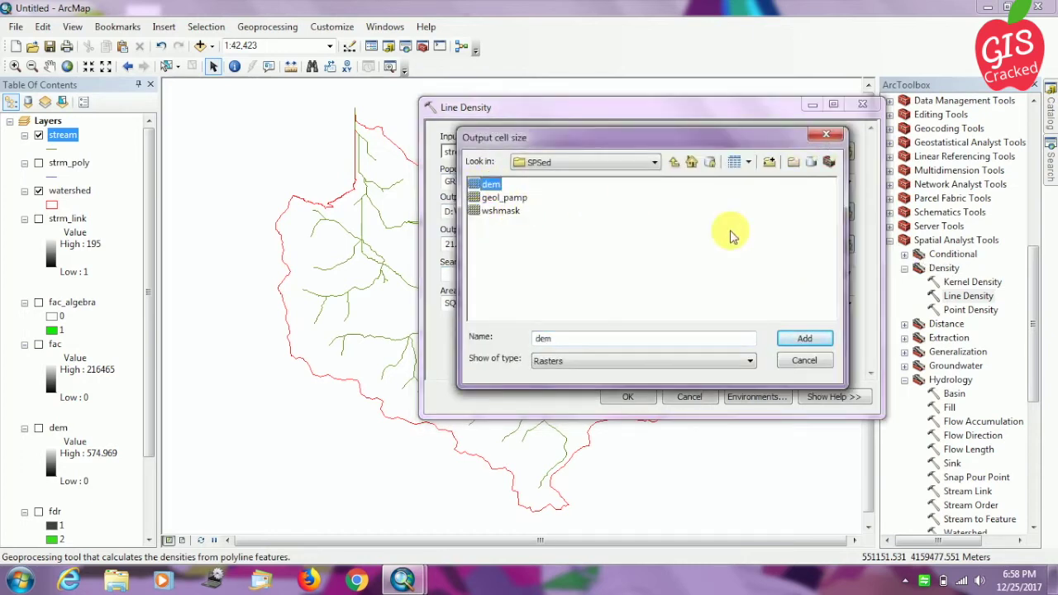
click(801, 338)
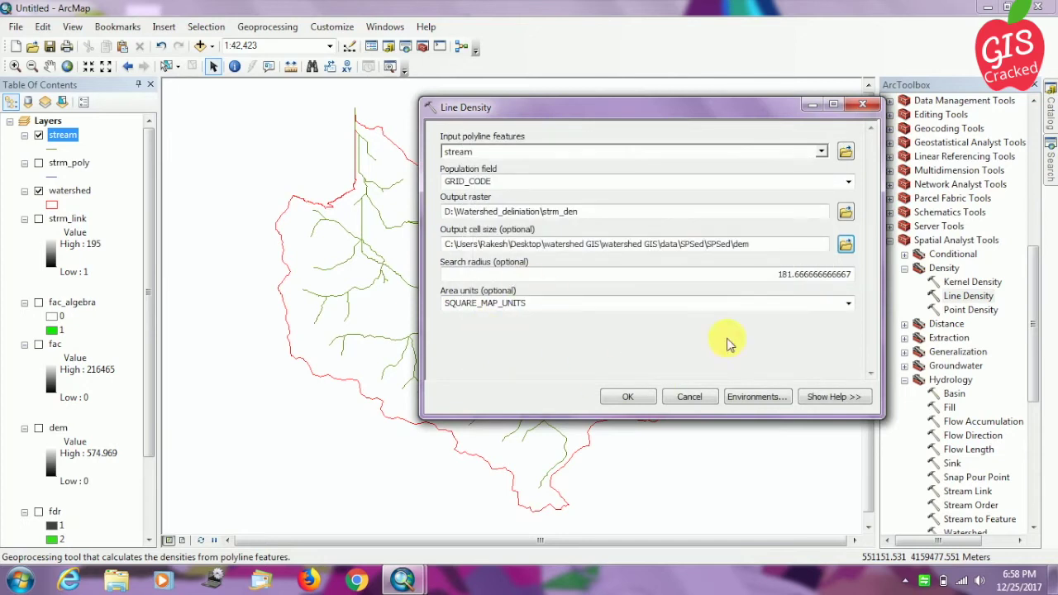
click(848, 304)
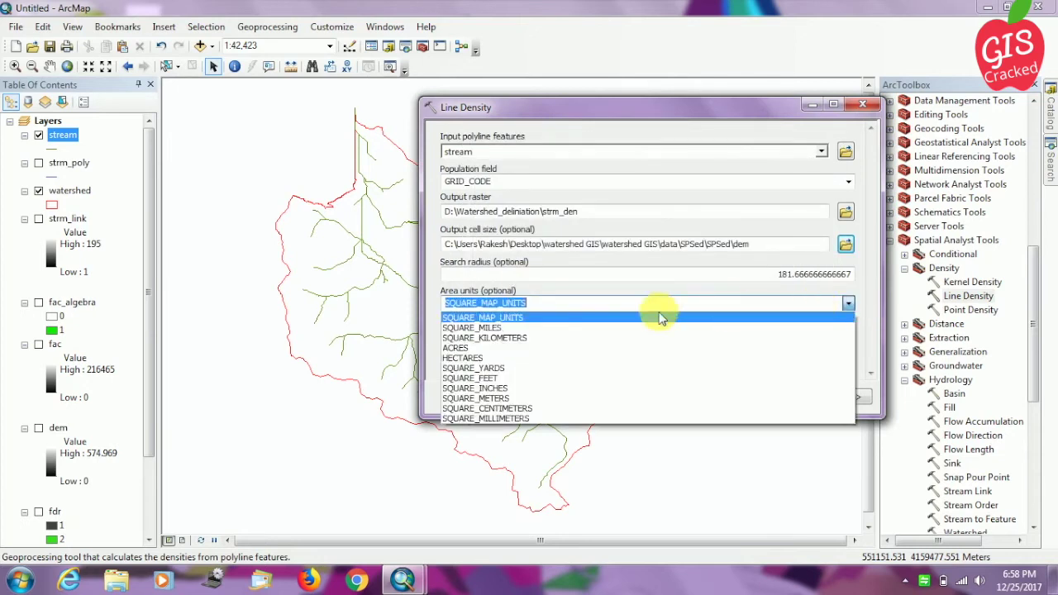
click(483, 346)
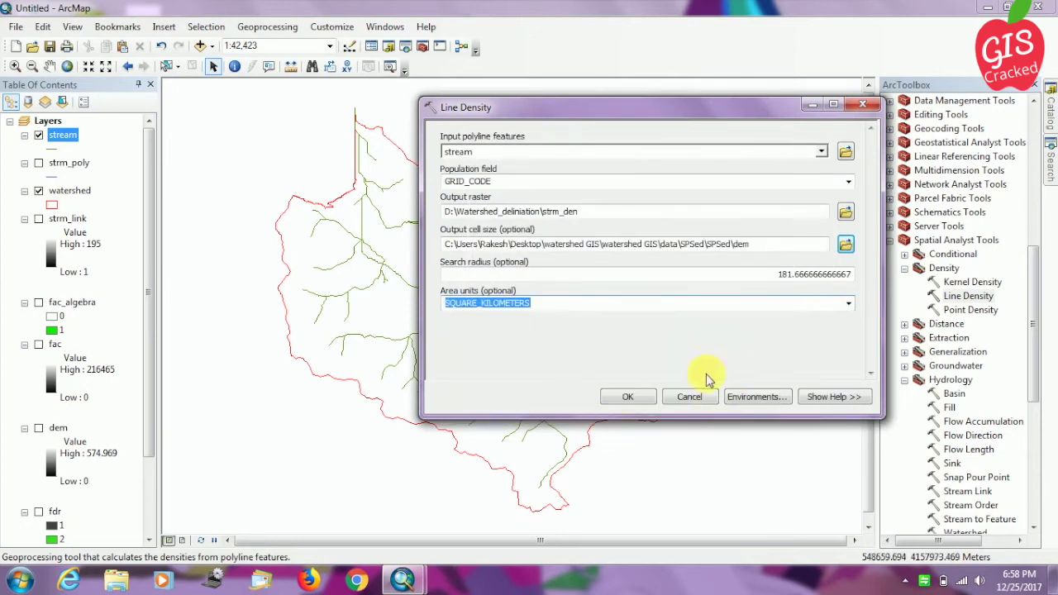
click(752, 397)
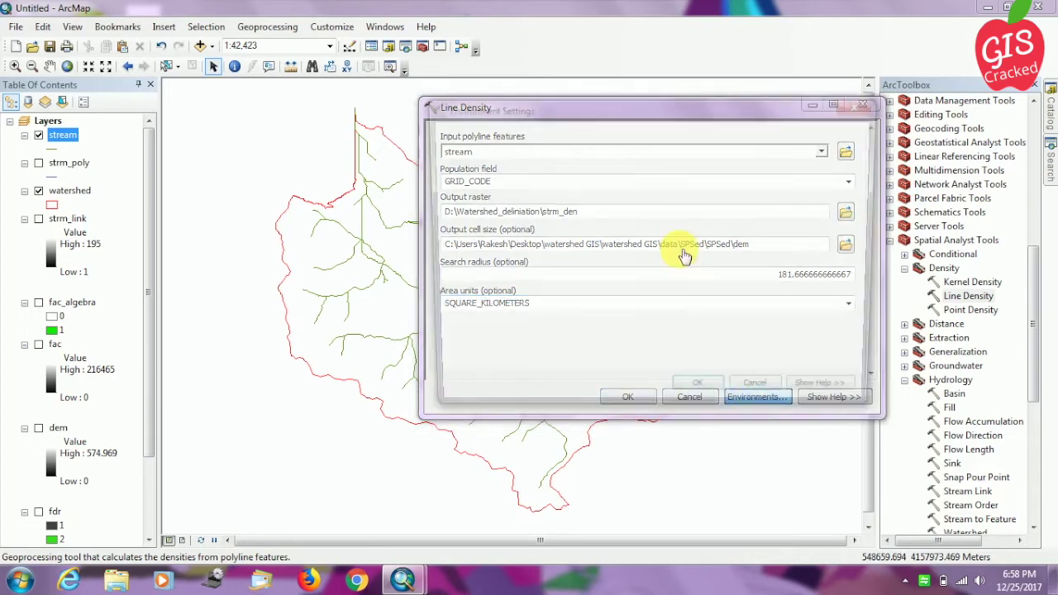
Step: Set the Raster Analysis cell size to 'Same as layer dem' and run Line Density
drag(873, 199, 886, 248)
click(487, 285)
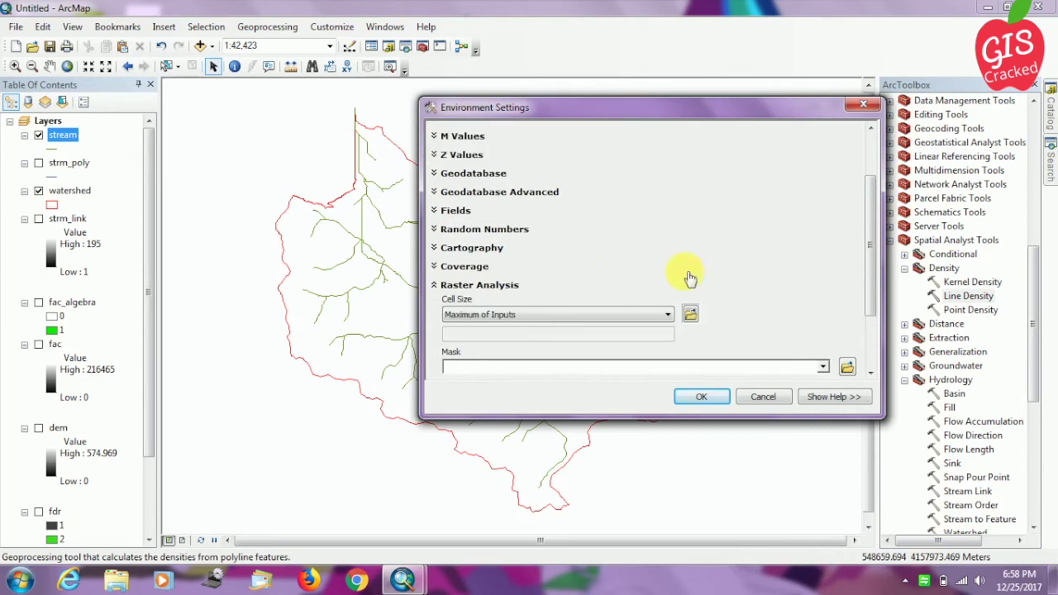
drag(869, 245, 874, 300)
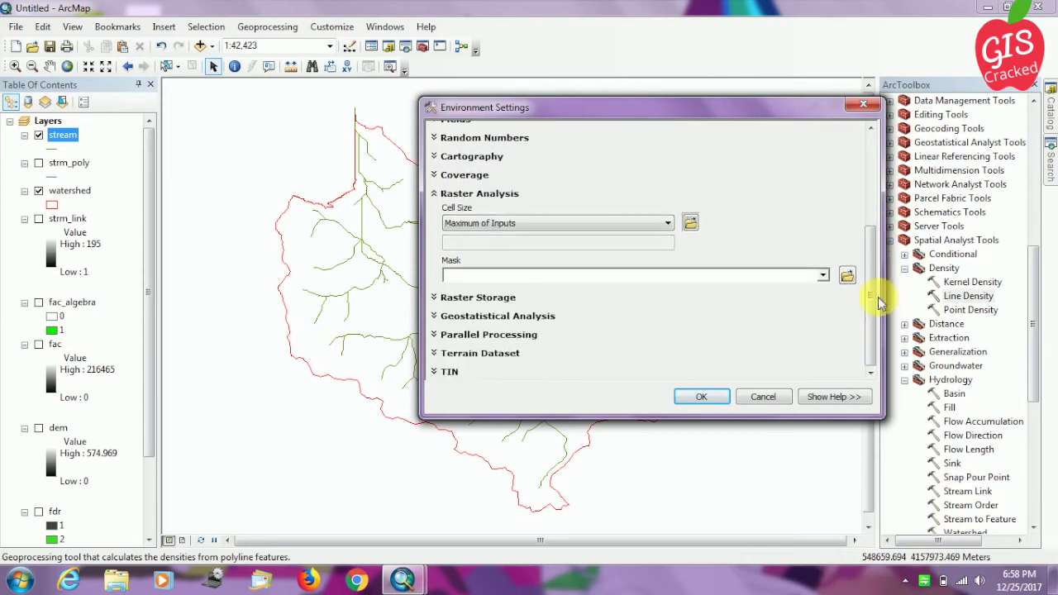
click(649, 223)
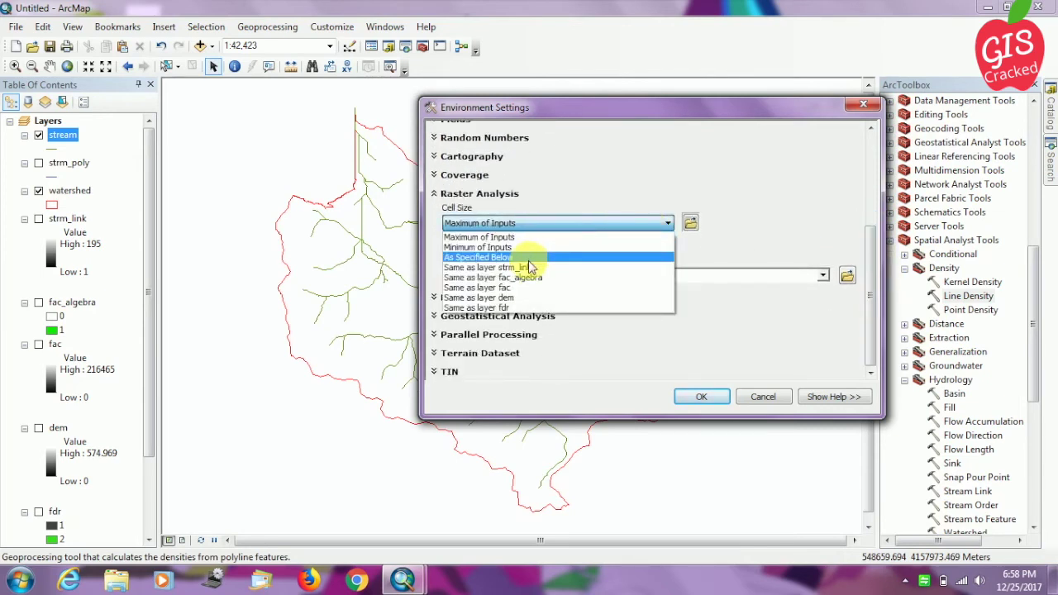
click(506, 298)
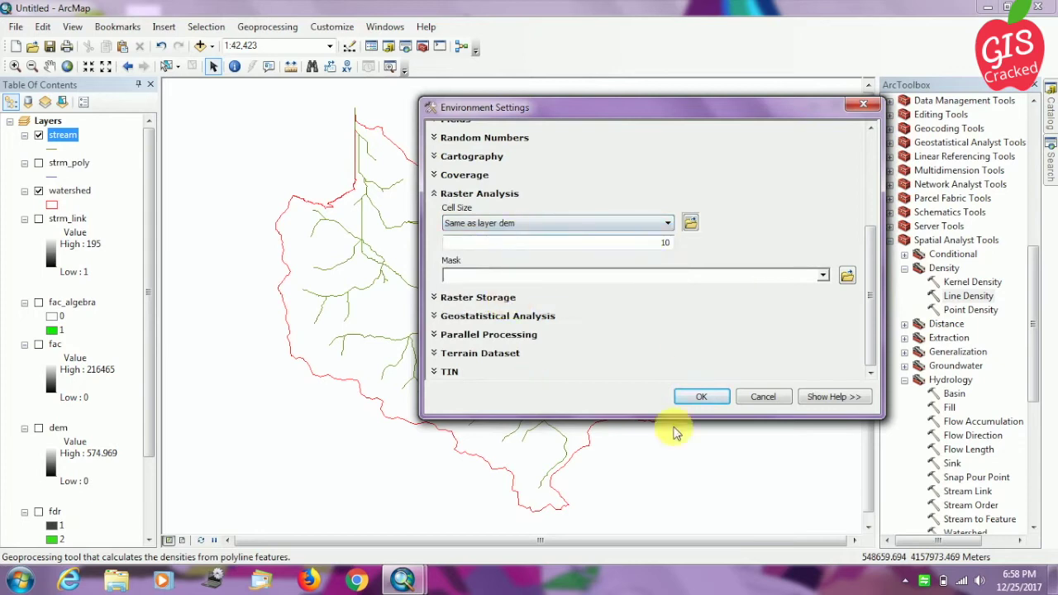
click(704, 398)
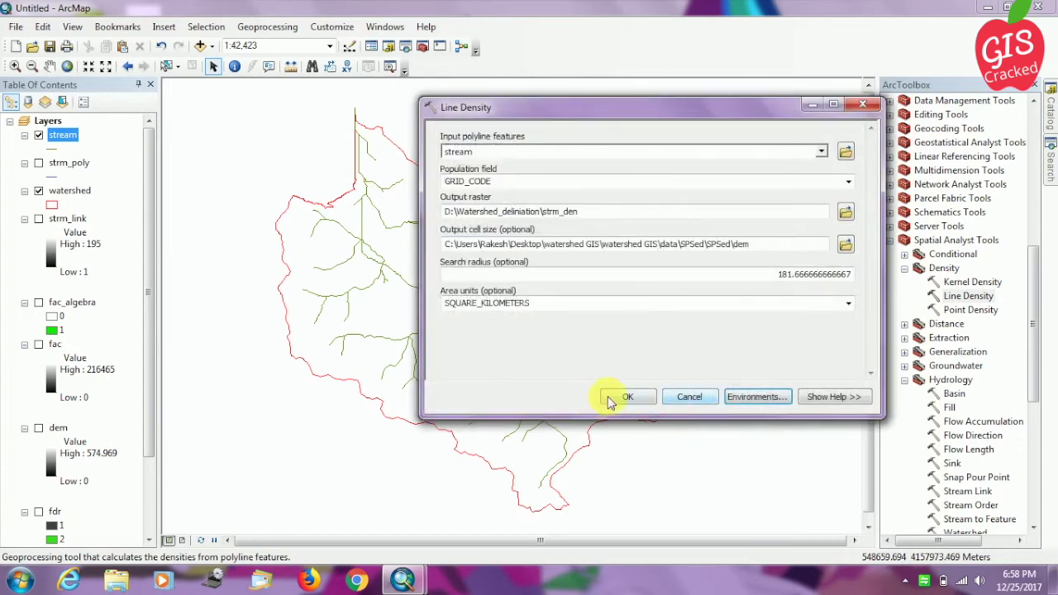
click(628, 397)
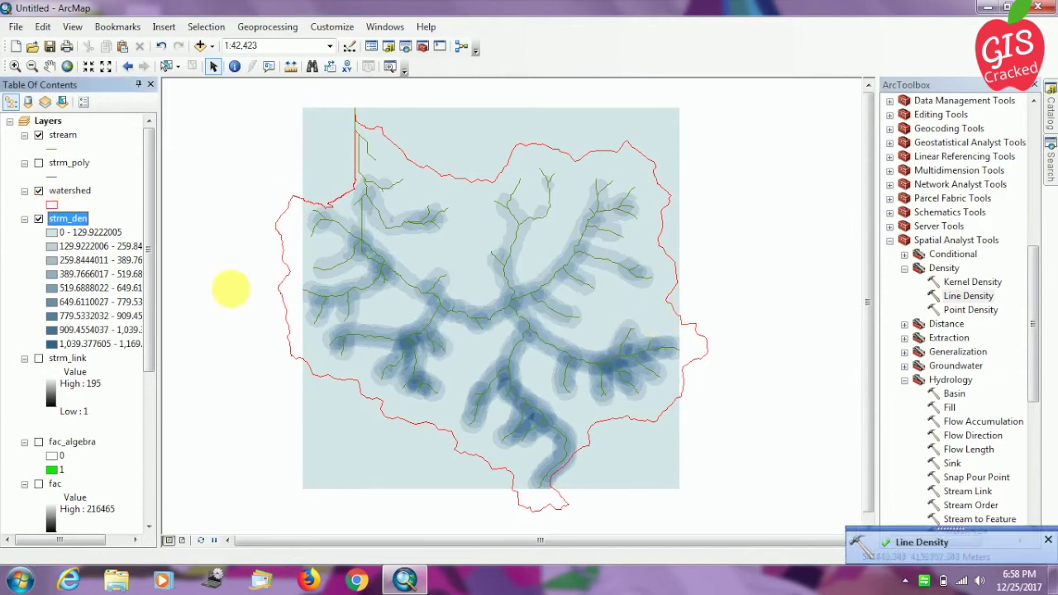
Step: Bring up the context menu of the new strm_den layer
right_click(72, 220)
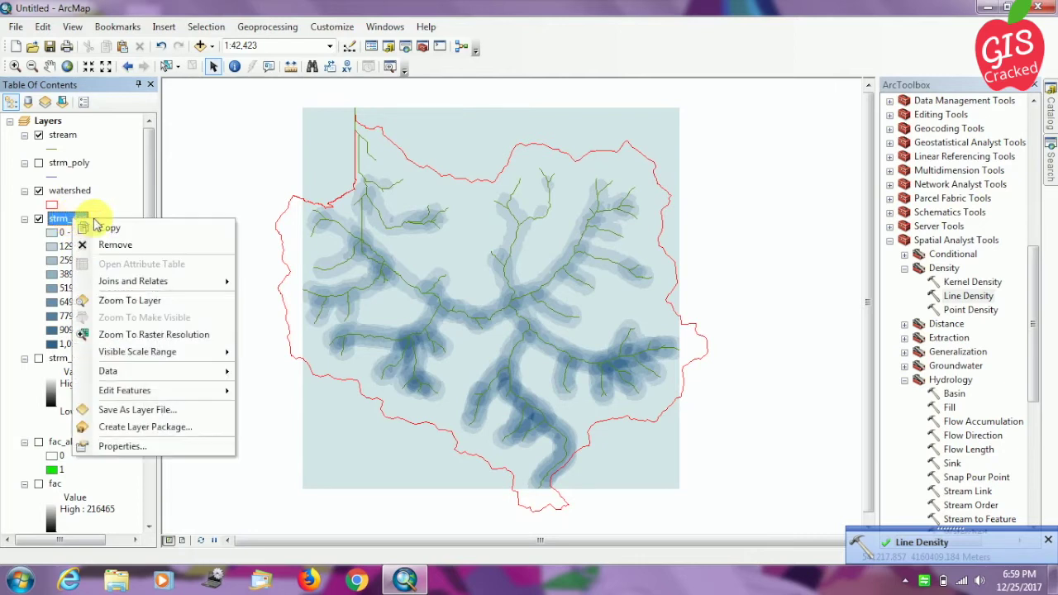
Step: Apply the rainbow colour ramp to strm_den in its layer symbology
click(141, 446)
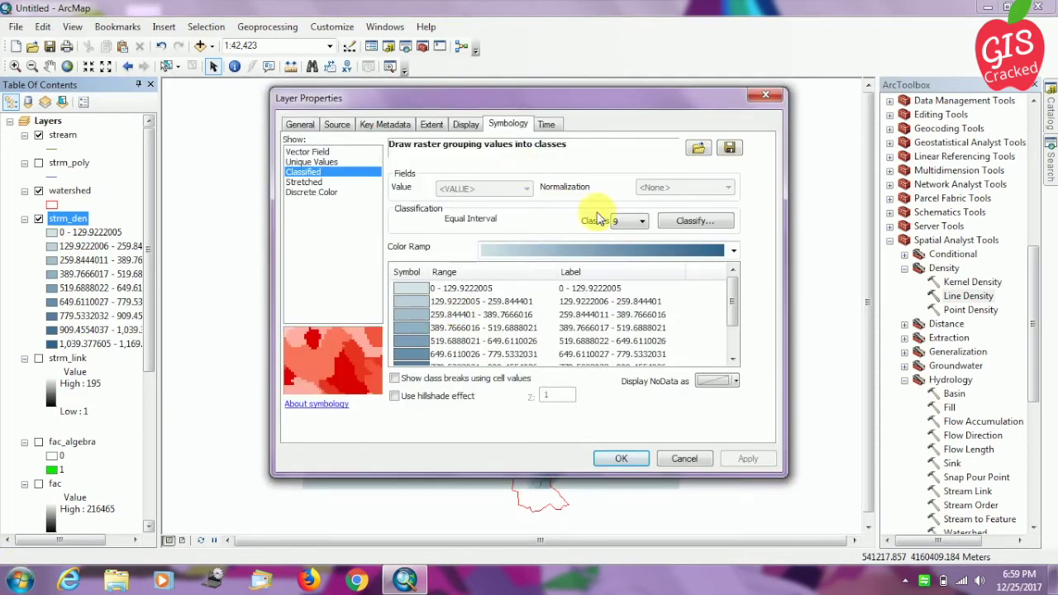
click(734, 251)
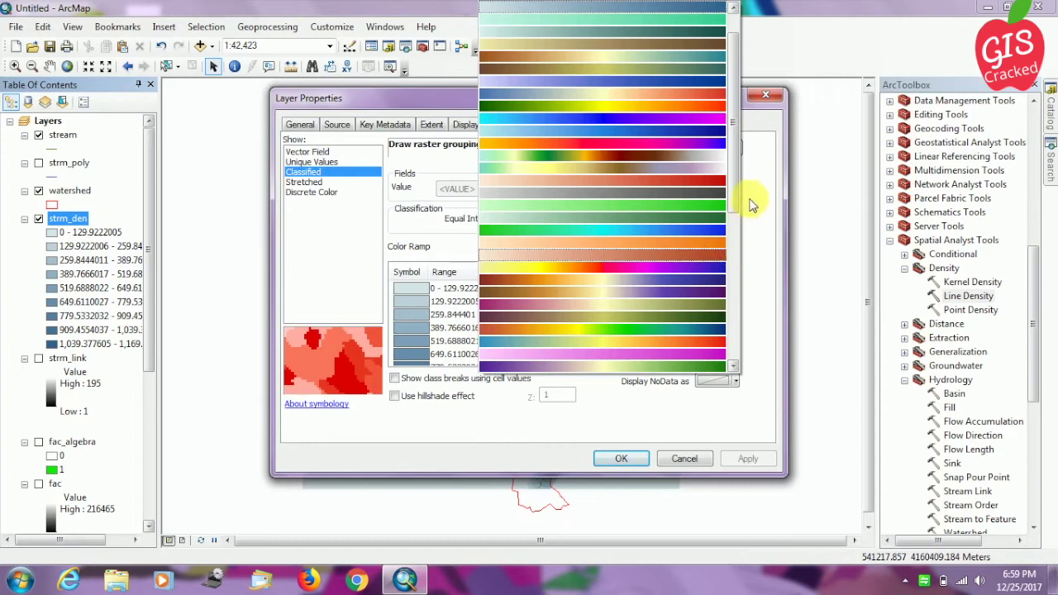
scroll(734, 203, up, 2)
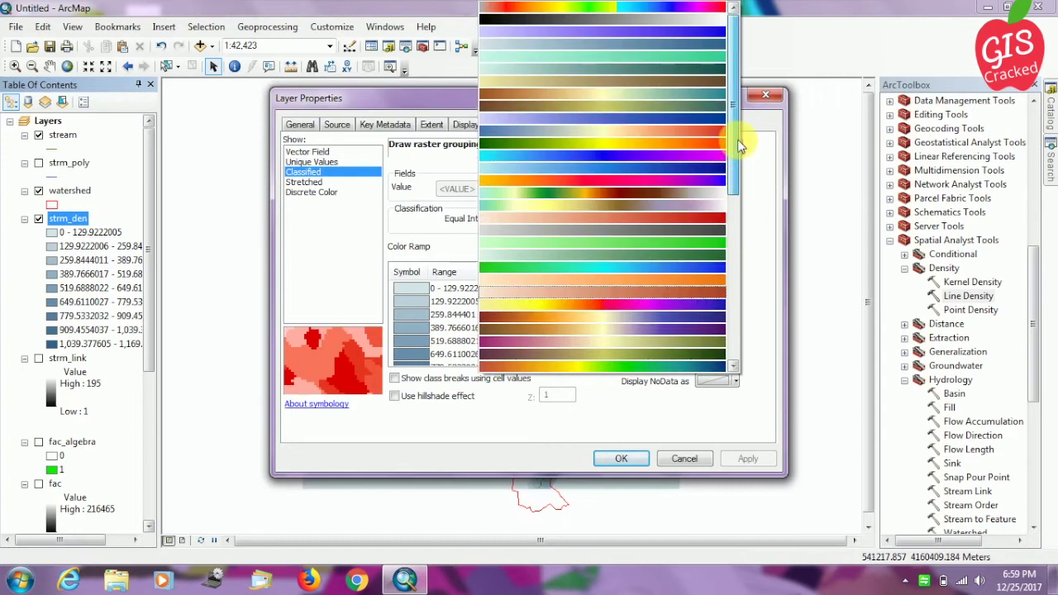
click(661, 10)
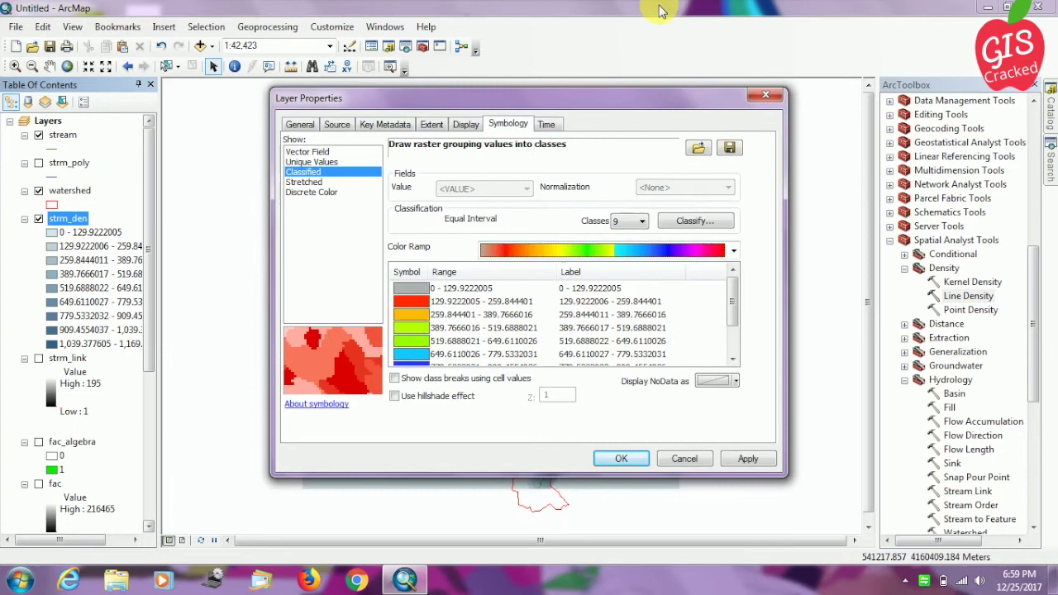
click(747, 458)
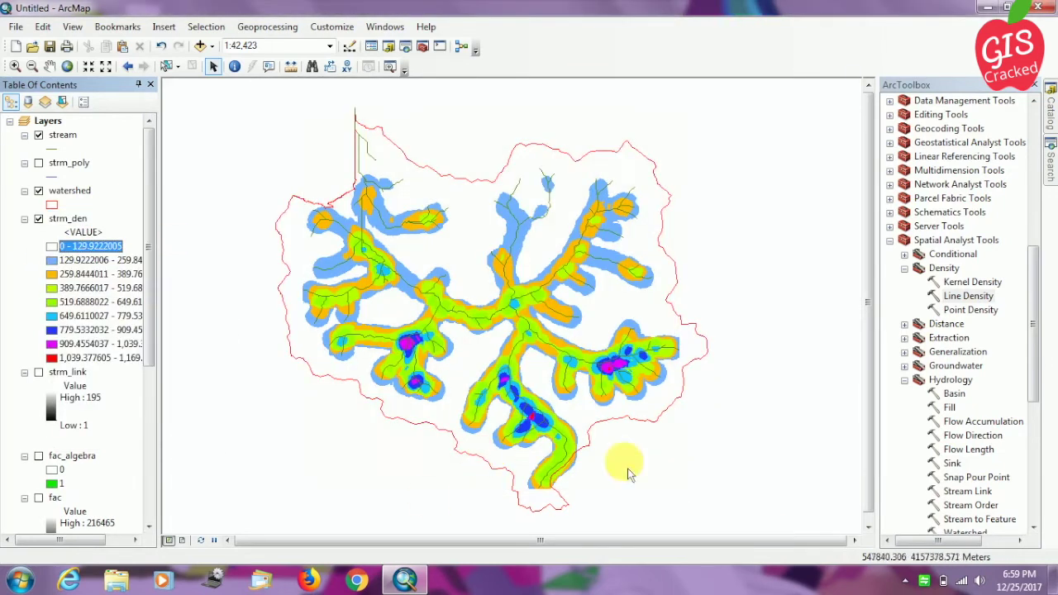
Step: Recolour strm_den classes: lowest white, 519.69–649.61 dark green, 909.45 class Fire Red
right_click(51, 287)
click(133, 348)
right_click(99, 302)
click(133, 405)
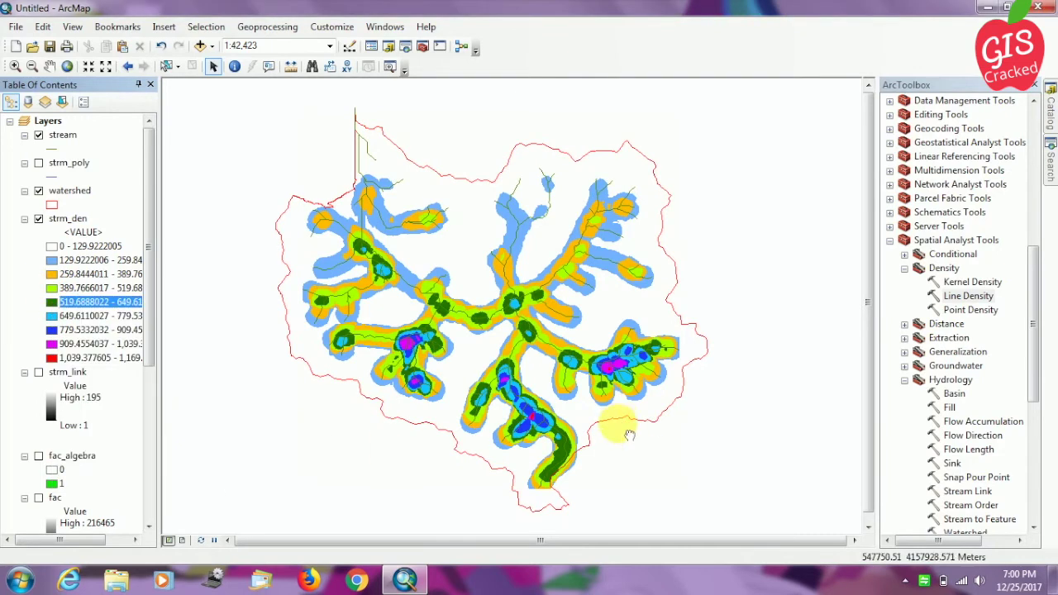
scroll(612, 304, up, 3)
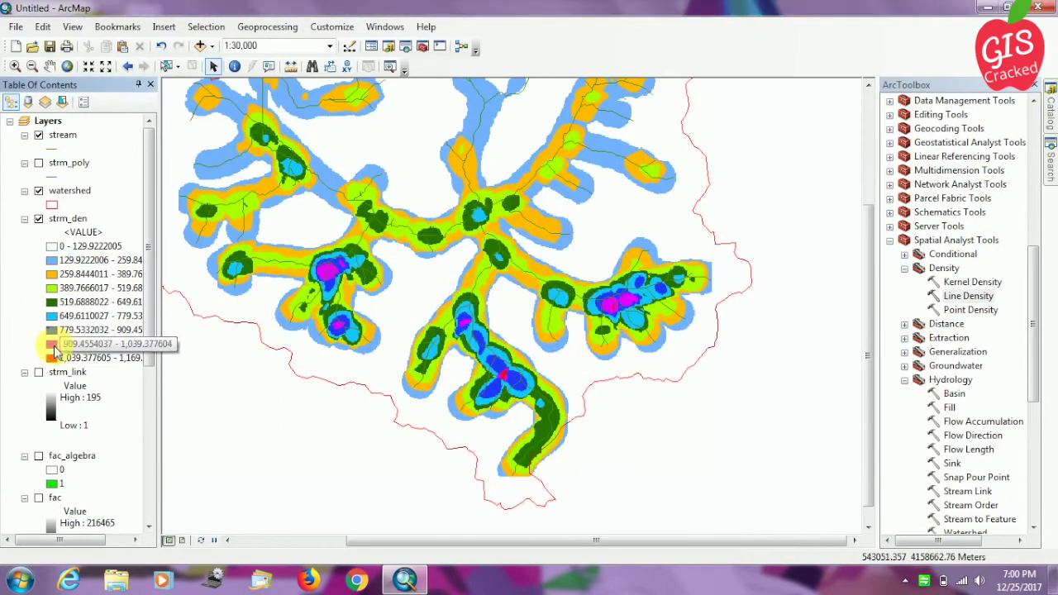
right_click(52, 344)
click(185, 419)
right_click(52, 345)
click(90, 406)
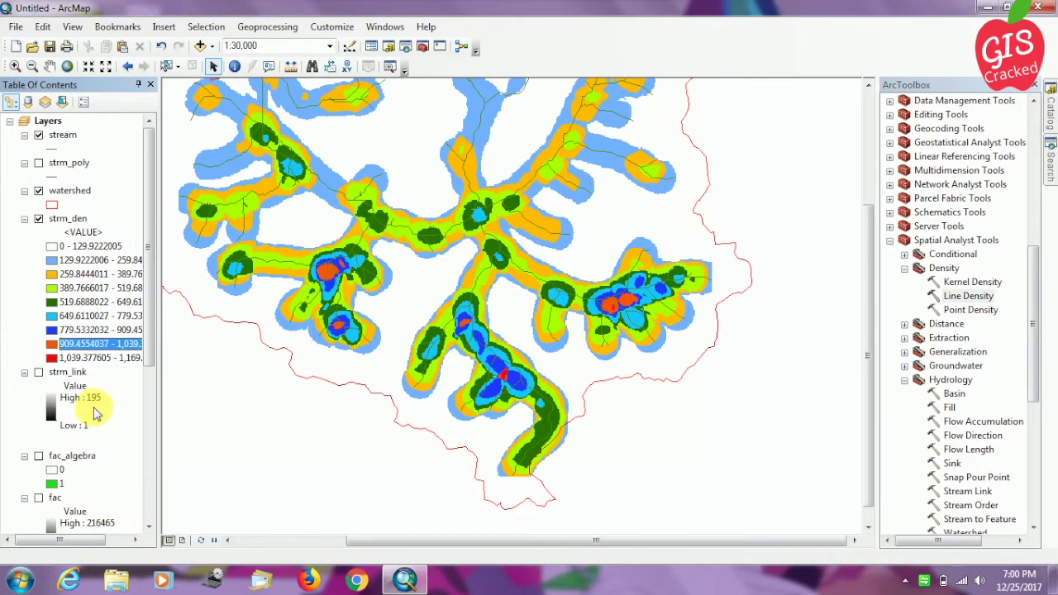
scroll(479, 314, up, 1)
scroll(479, 314, down, 3)
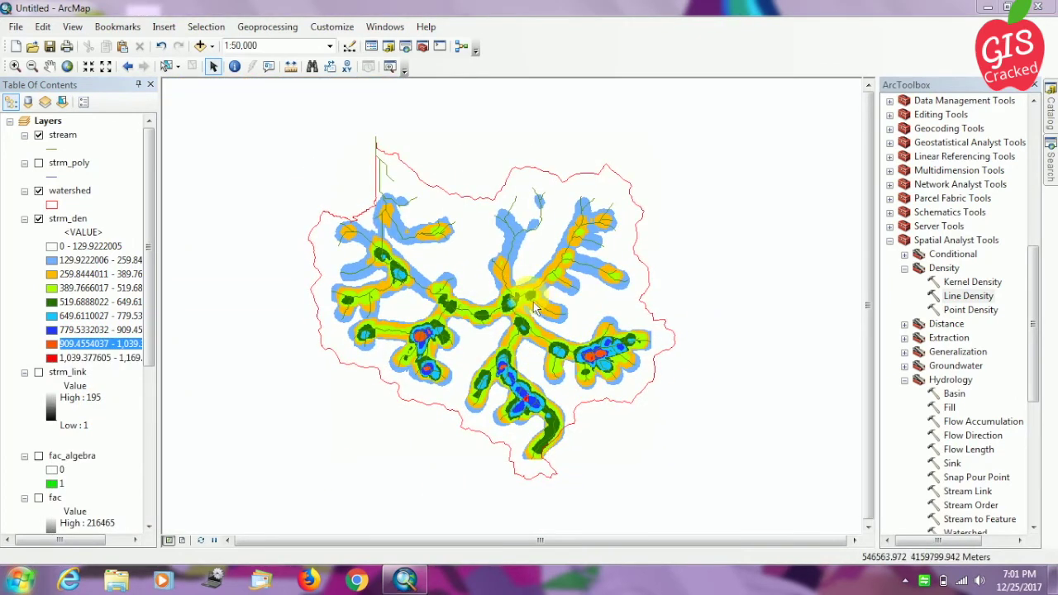
Step: Round the strm_den class labels to whole numbers via Format Labels in the layer's Symbology
right_click(70, 219)
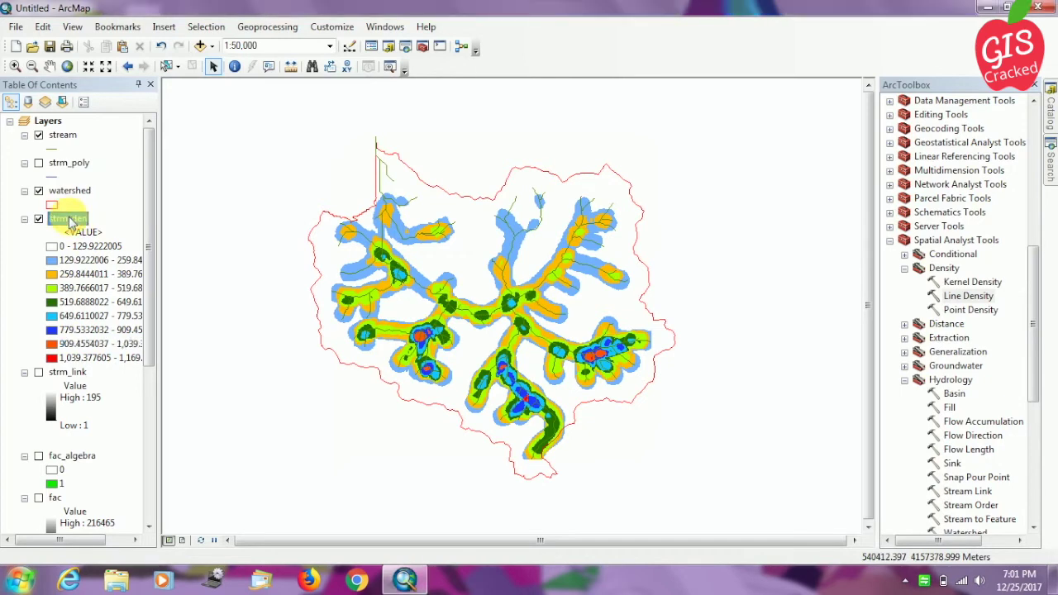
click(184, 447)
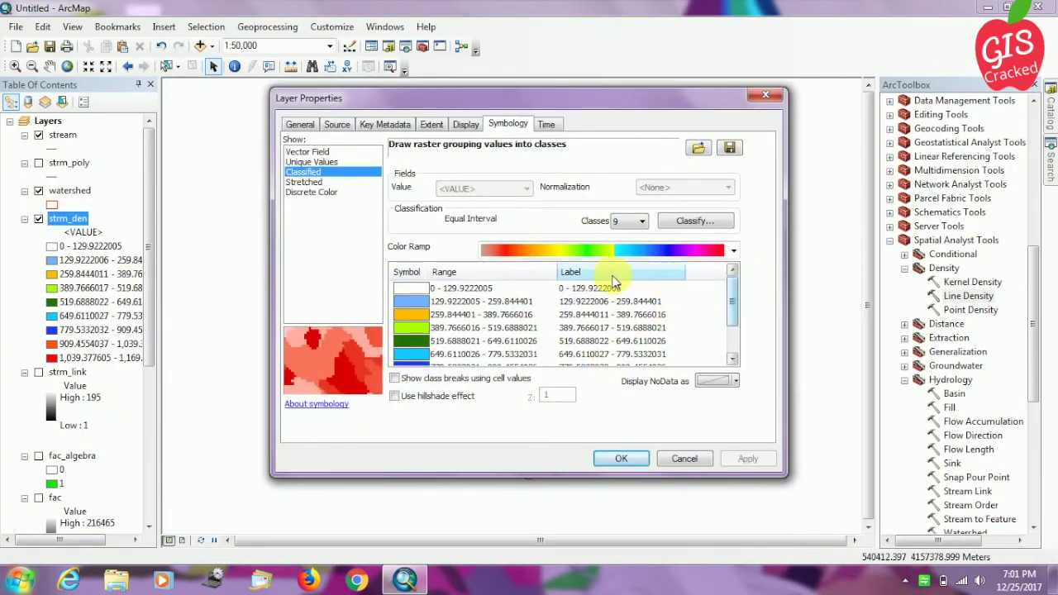
click(616, 274)
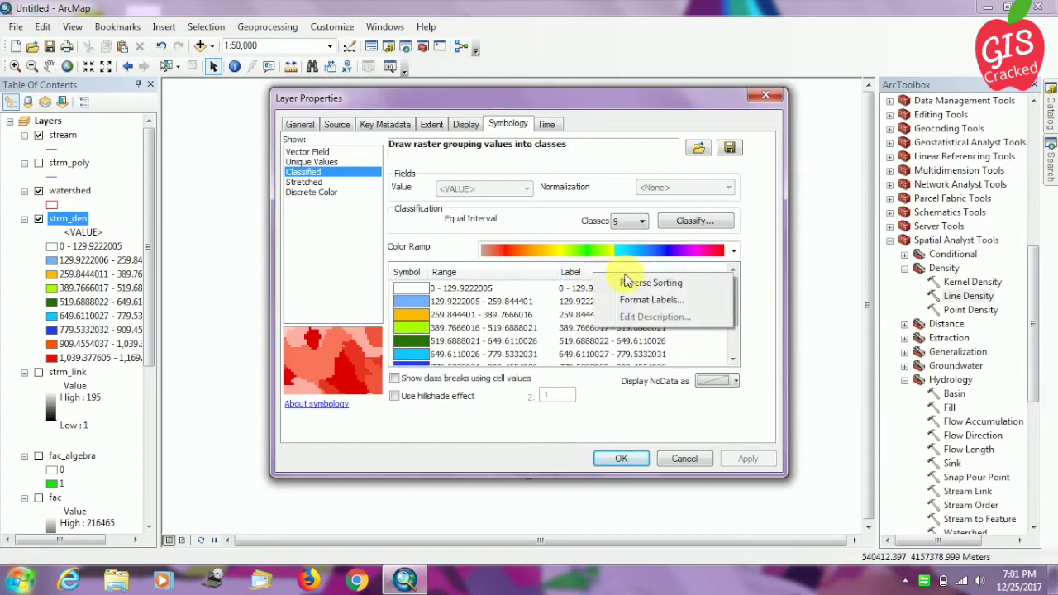
click(639, 300)
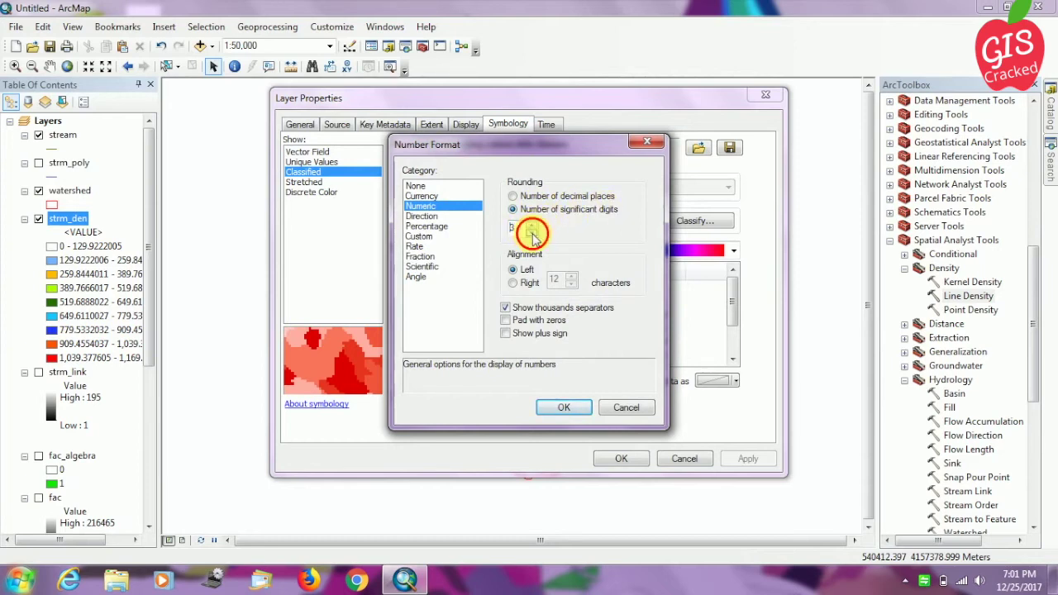
click(562, 408)
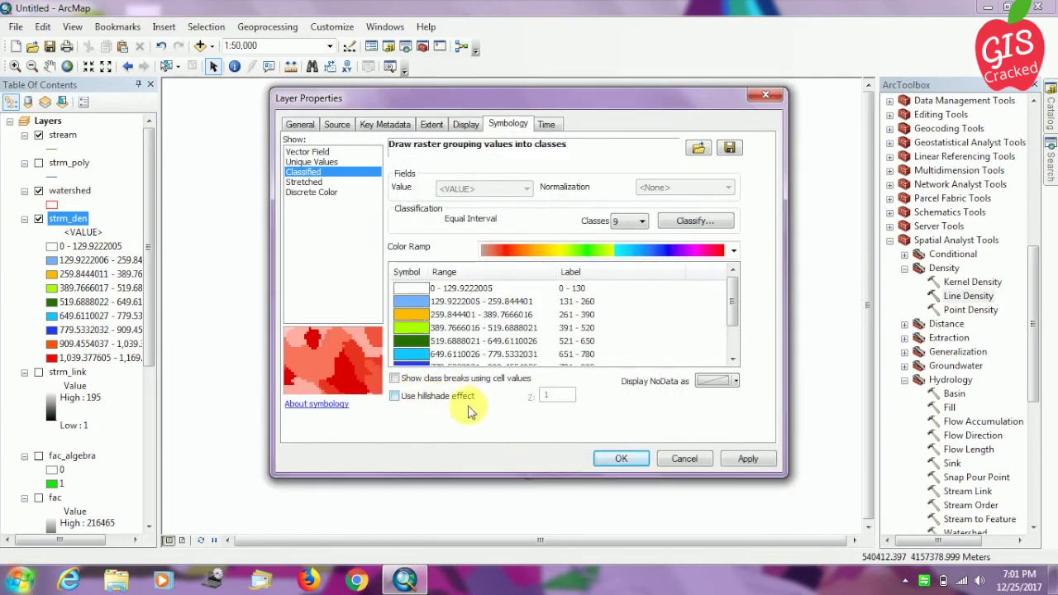
Step: Turn on the hillshade effect for strm_den and apply the new symbology
click(396, 400)
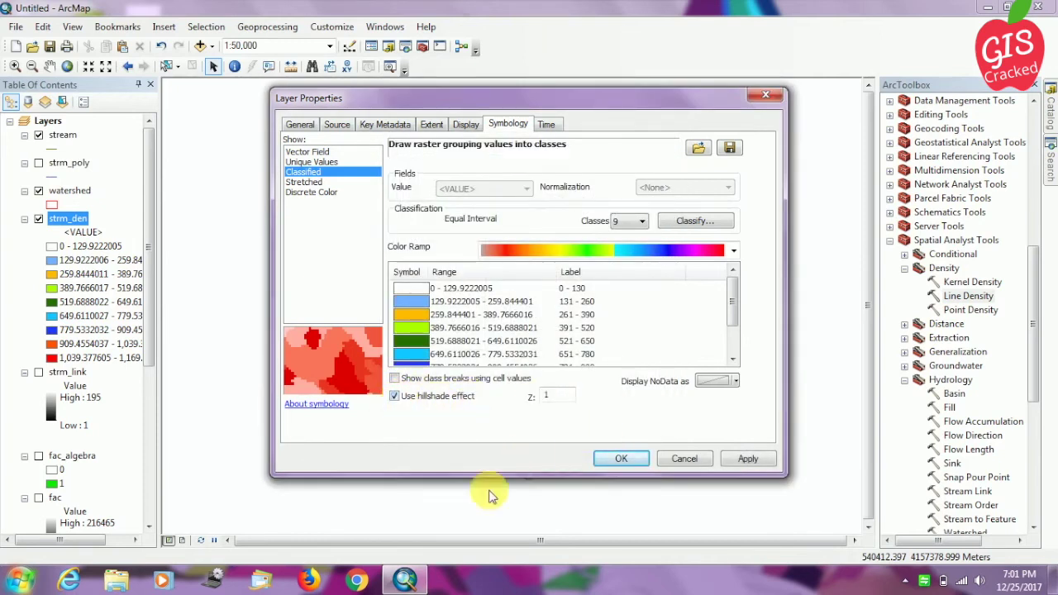
click(746, 459)
click(622, 460)
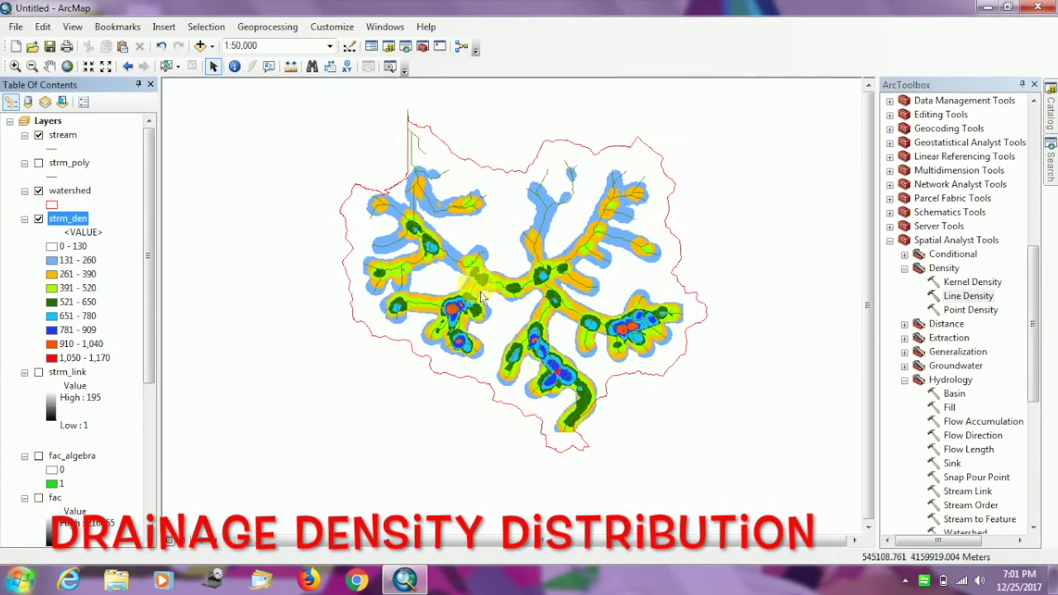
Step: Zoom to 1:40,000 to see the highest density classes along the main stream channels
scroll(498, 312, down, 1)
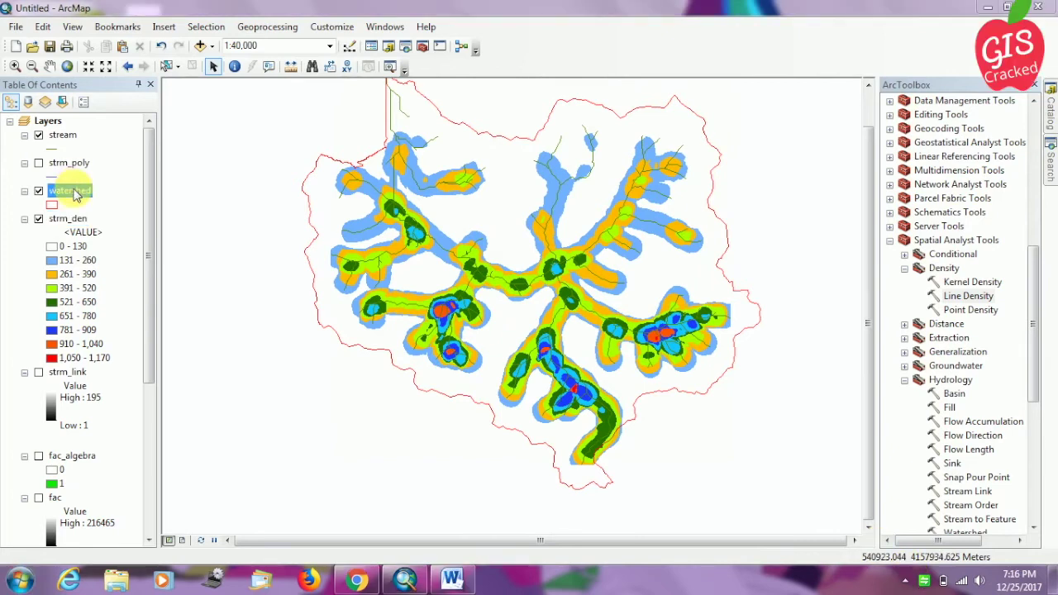
right_click(74, 191)
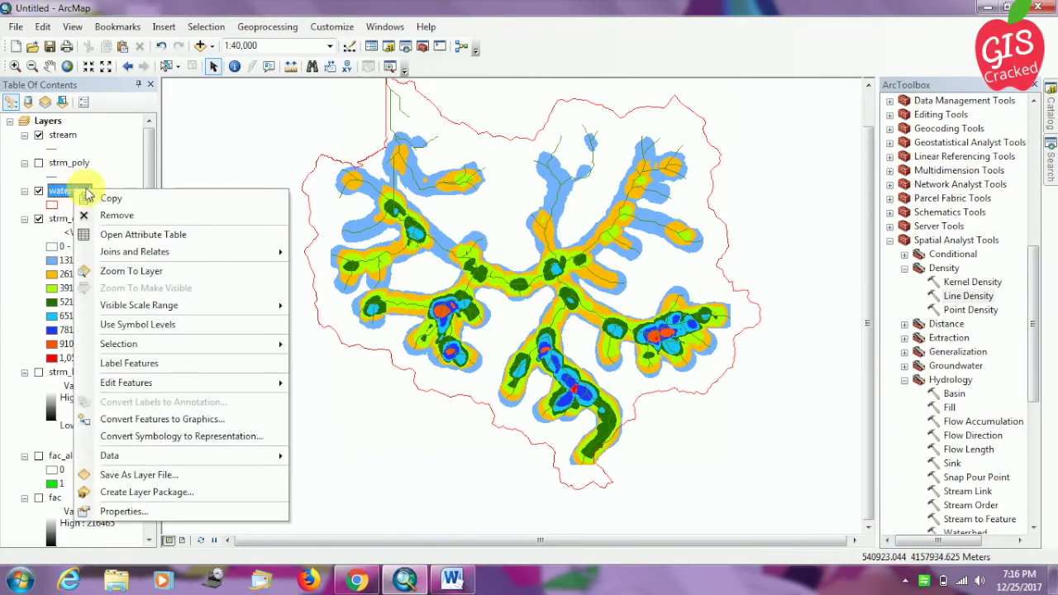
Step: Add a Float field 'area' (precision 10, scale 10) to the watershed attribute table
click(143, 235)
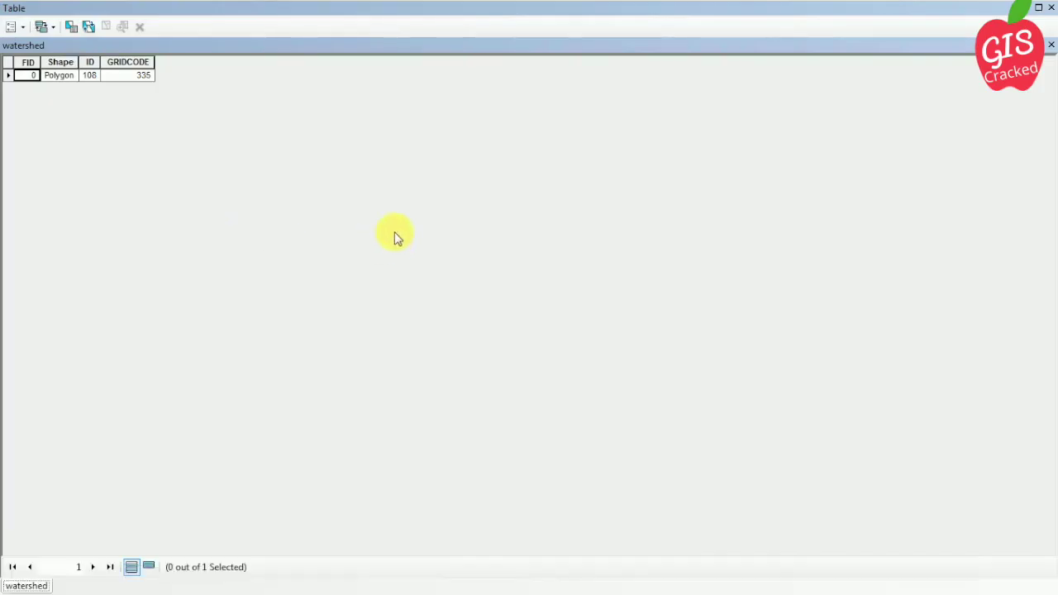
click(12, 27)
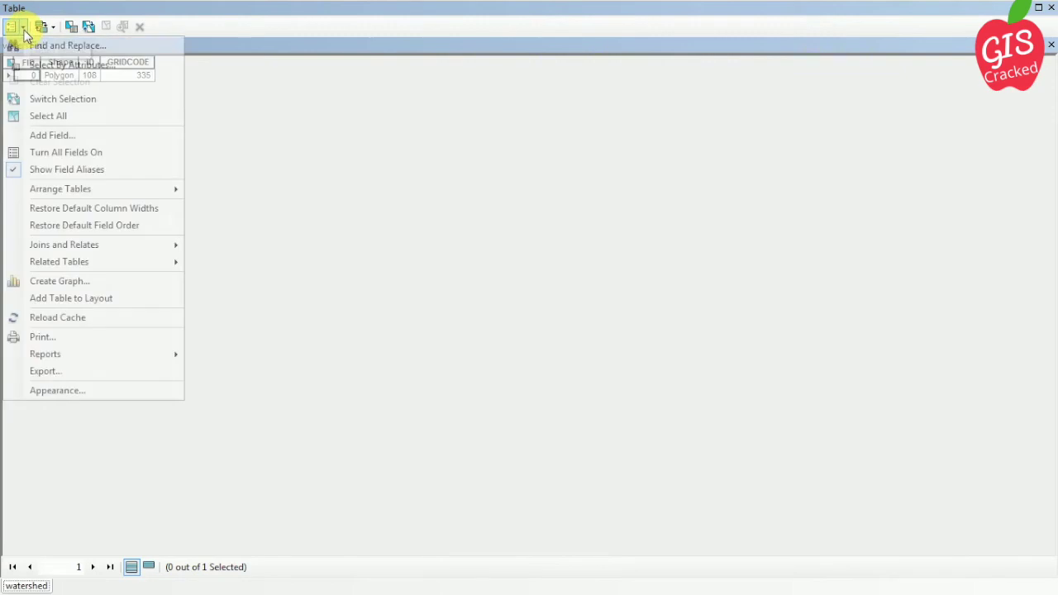
click(76, 135)
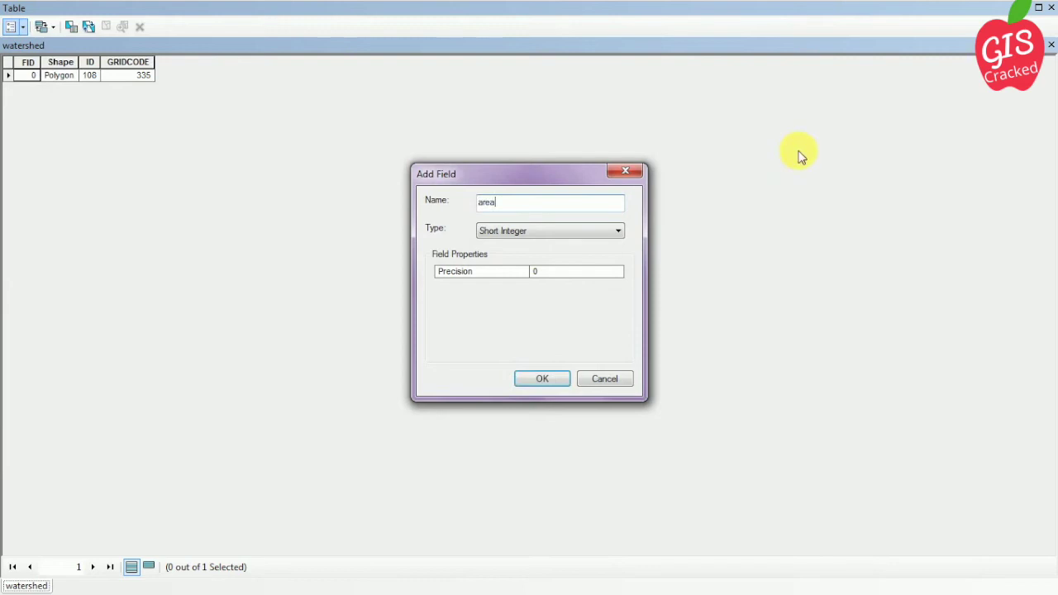
click(550, 232)
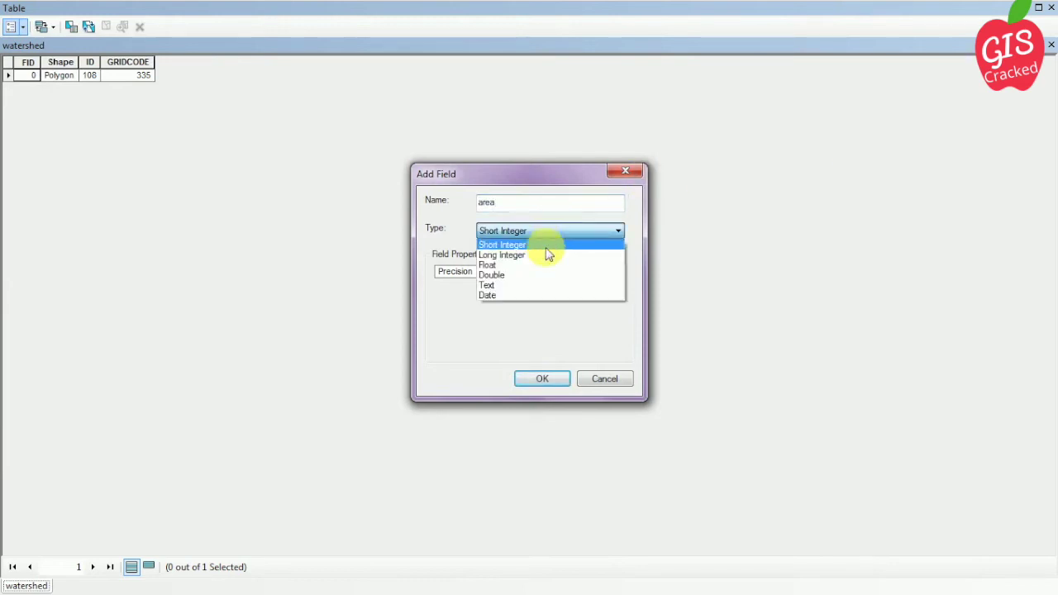
click(541, 263)
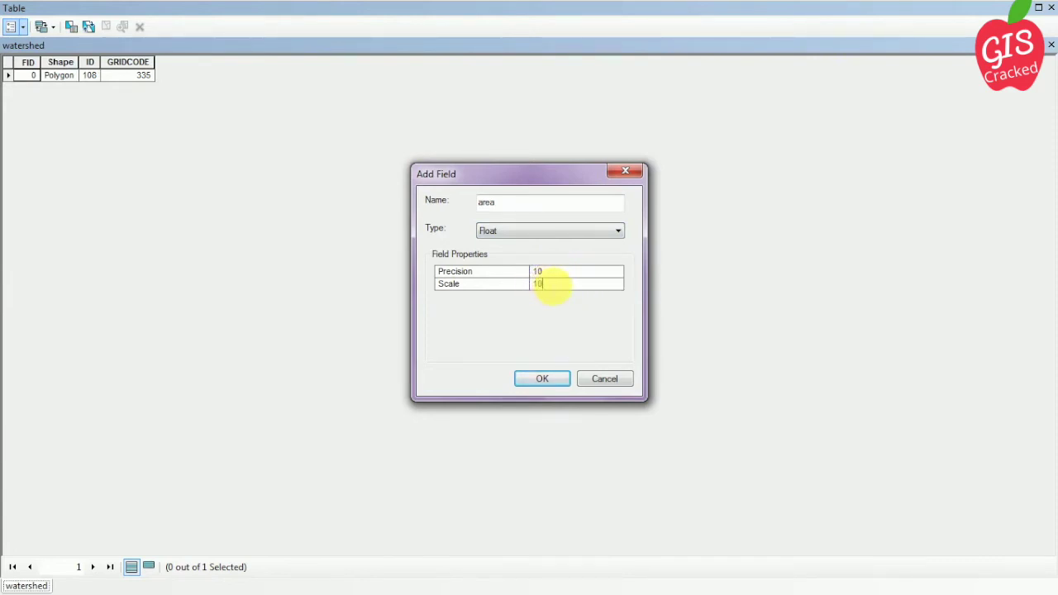
click(560, 378)
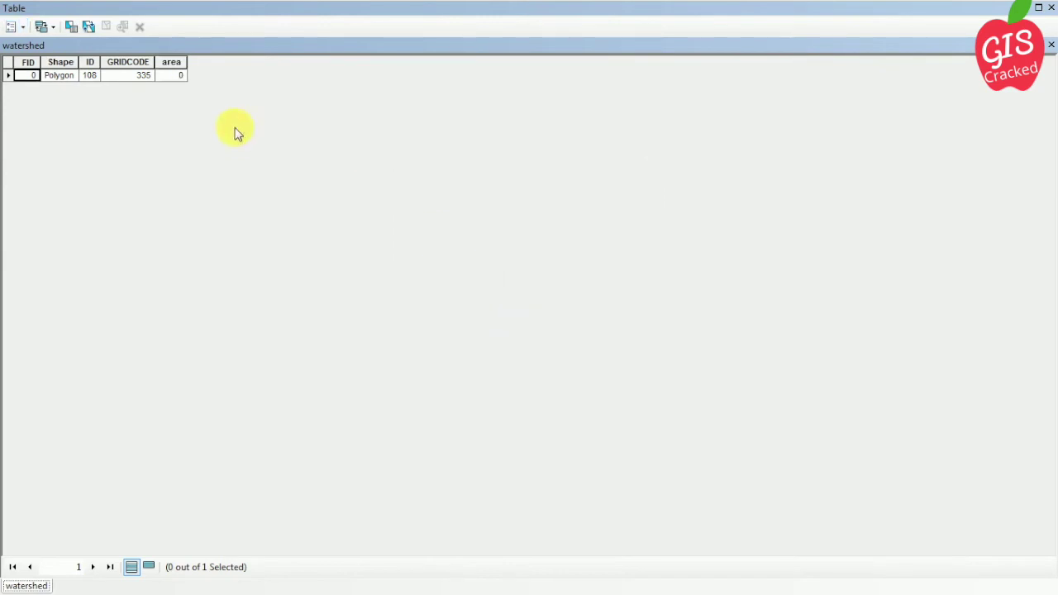
right_click(171, 63)
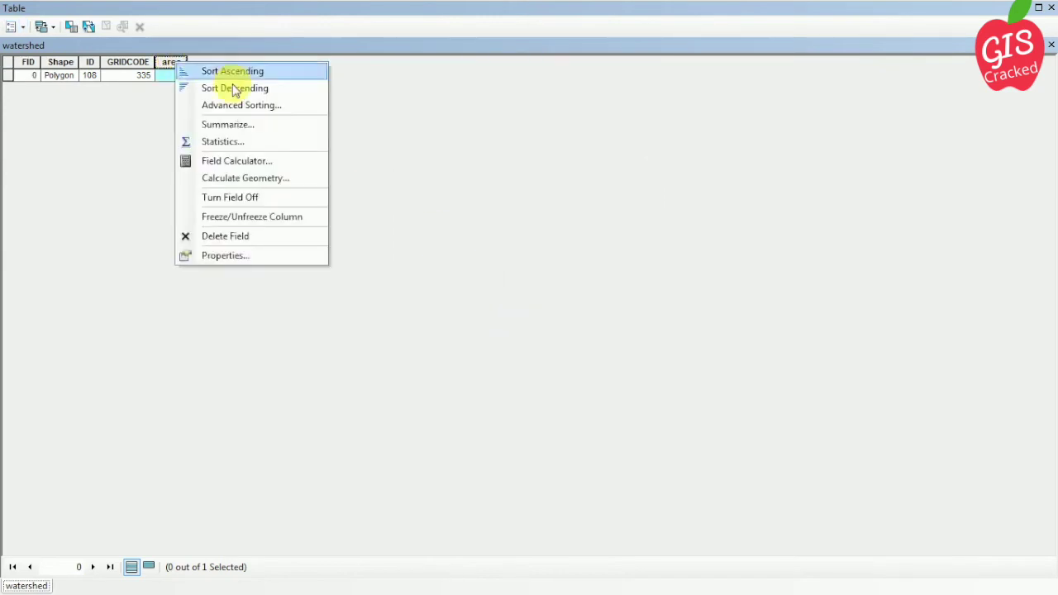
click(273, 178)
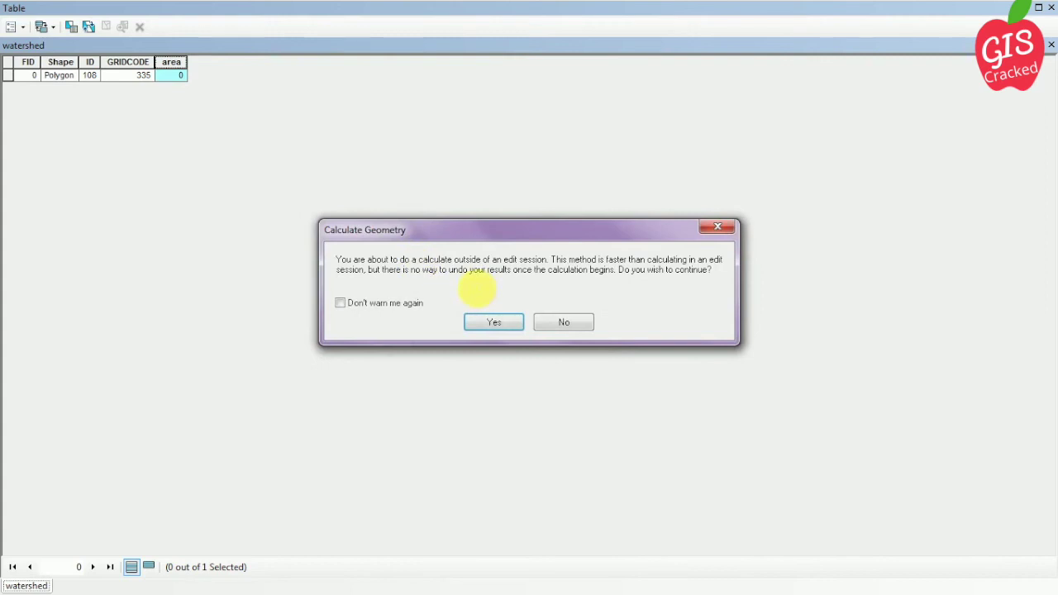
Step: Calculate the watershed area field in square kilometres (21.65) and close the table
click(502, 322)
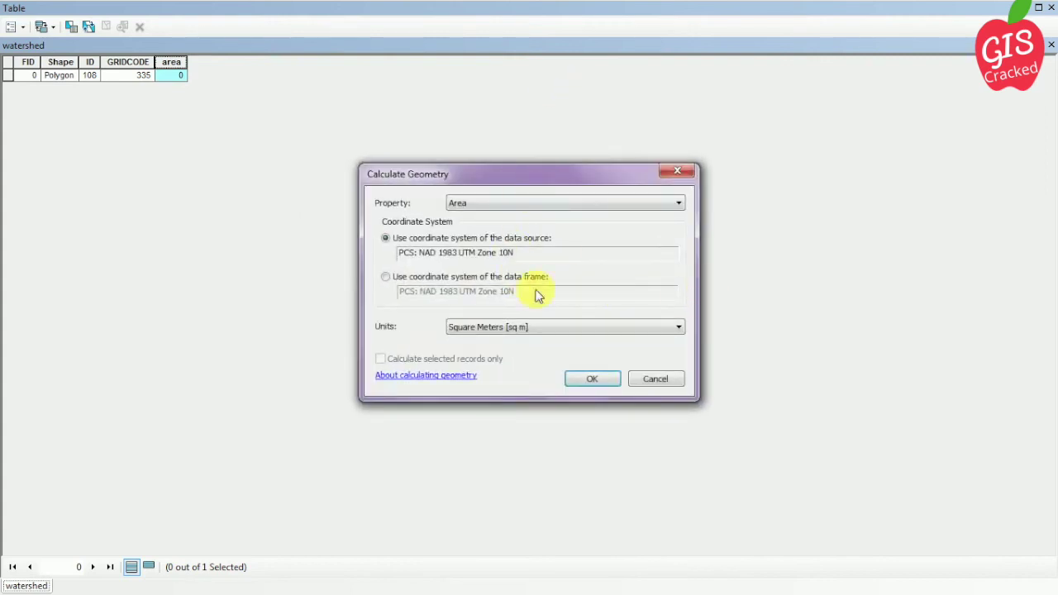
click(504, 331)
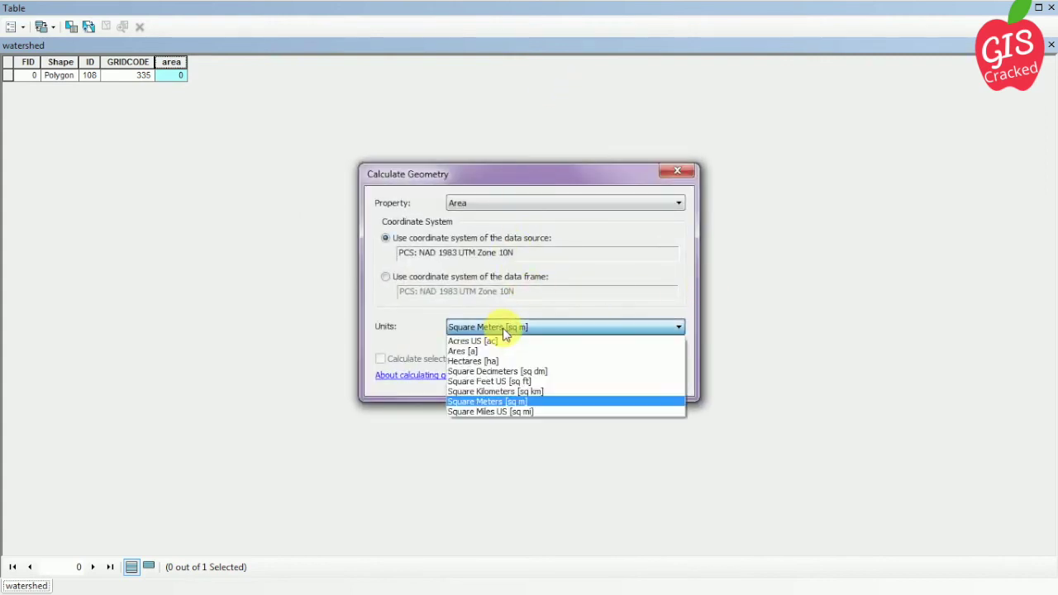
click(518, 391)
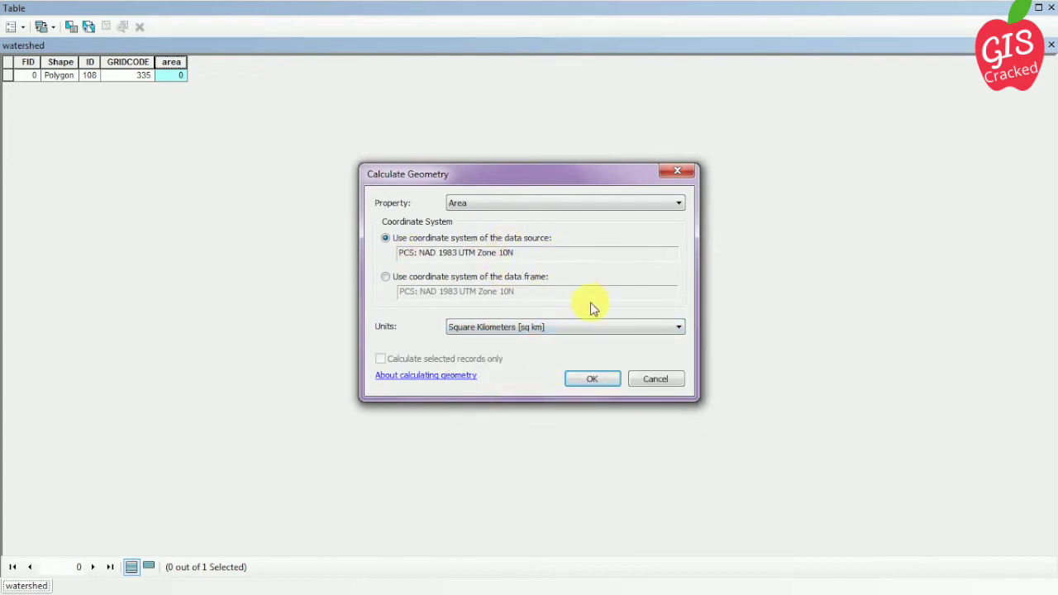
click(599, 386)
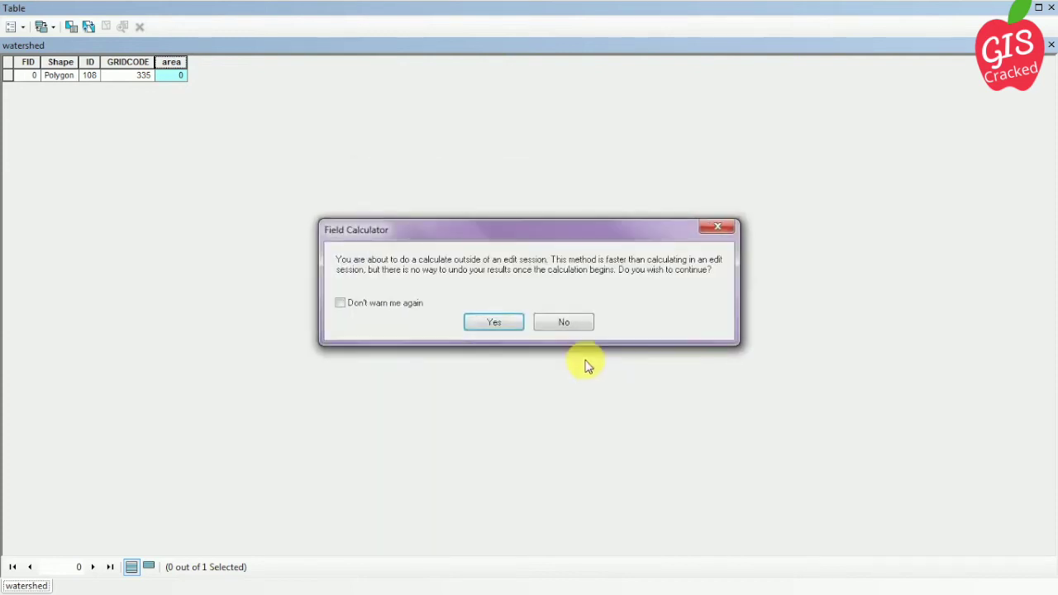
click(504, 321)
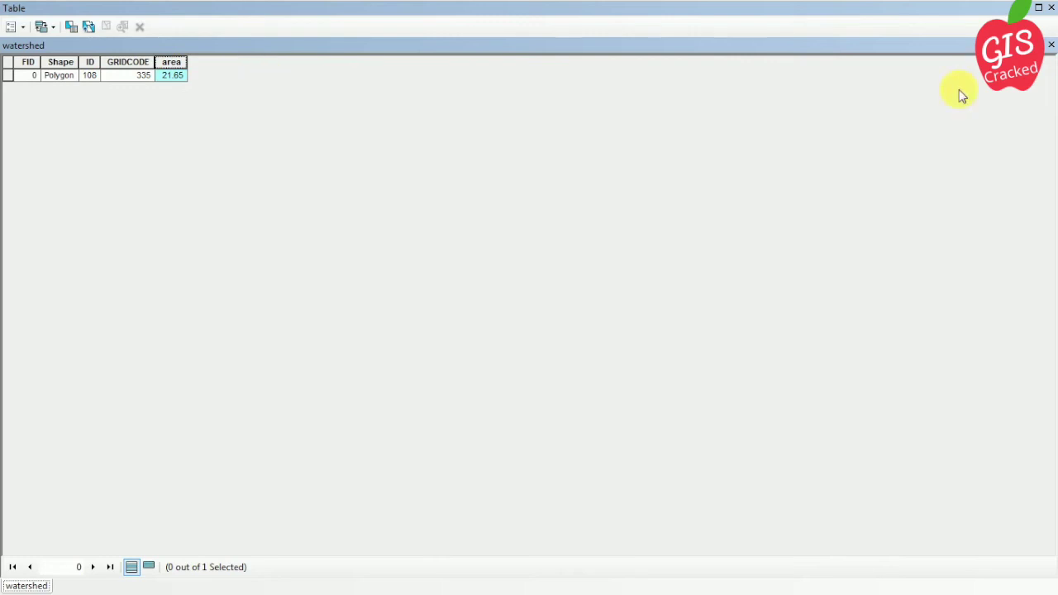
click(1052, 46)
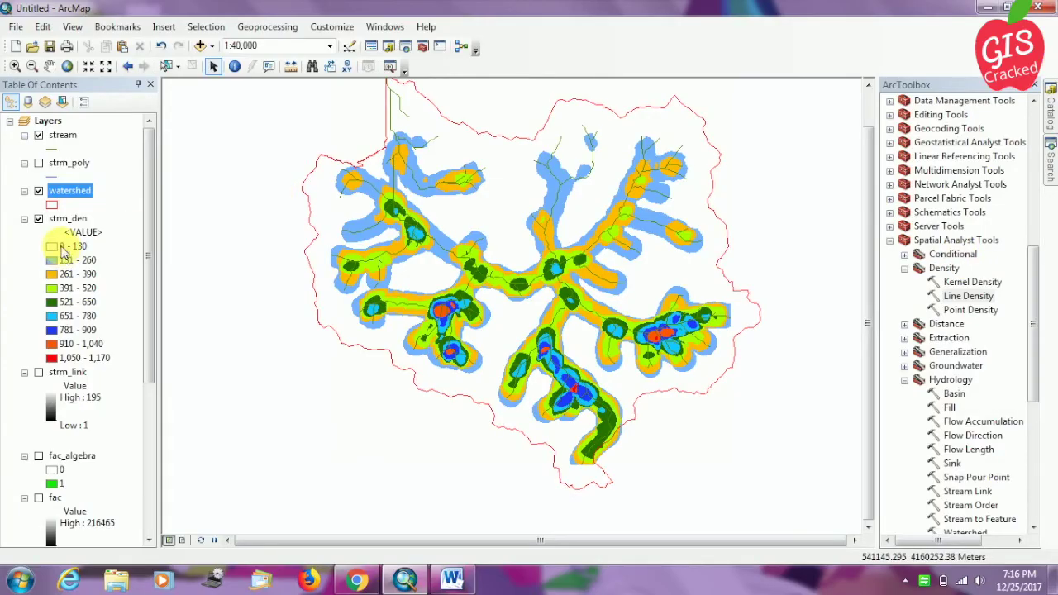
Step: Open the stream layer's attribute table
click(64, 138)
right_click(64, 138)
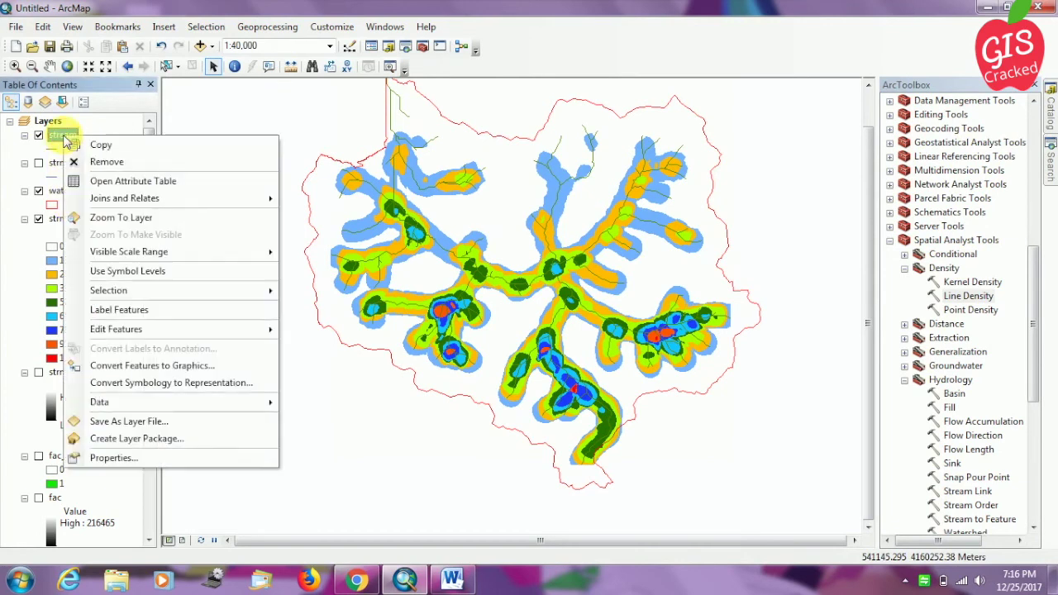
click(153, 181)
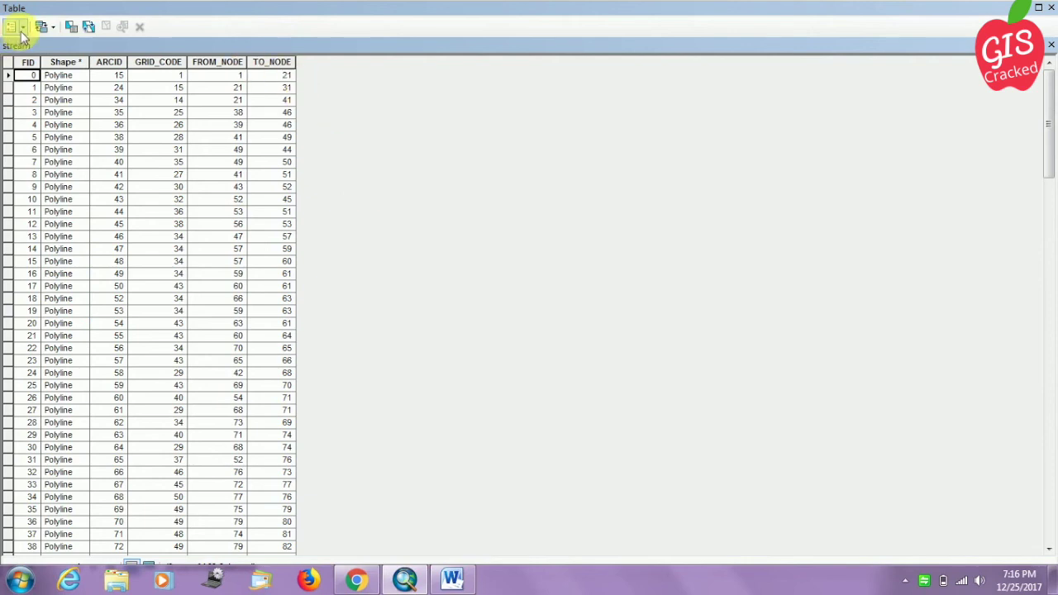
Step: Add a Float field named 'length' with precision 10 and scale 10 to the stream table
click(20, 28)
click(48, 135)
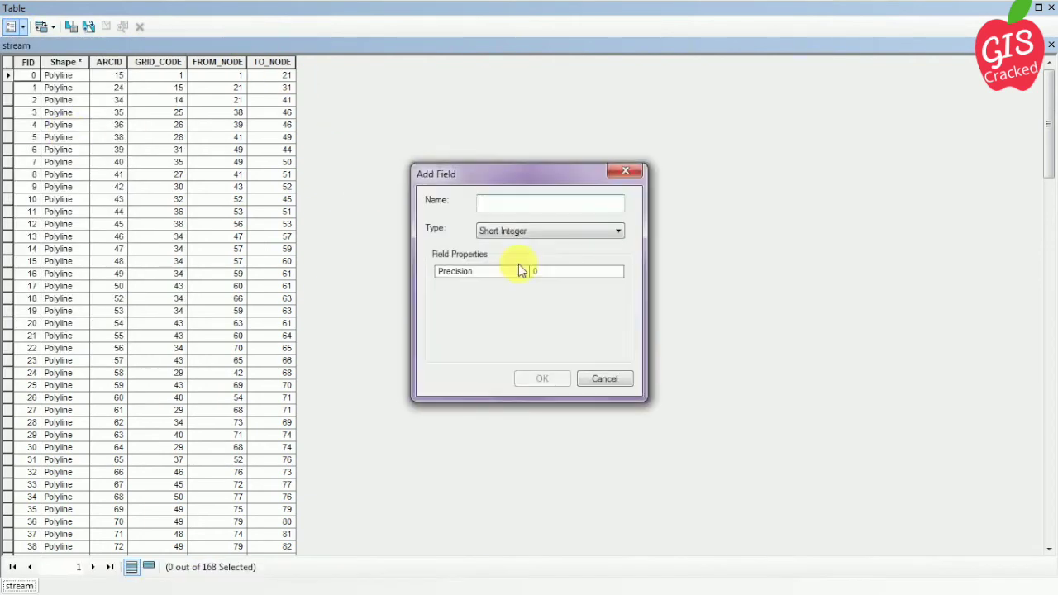
text(length)
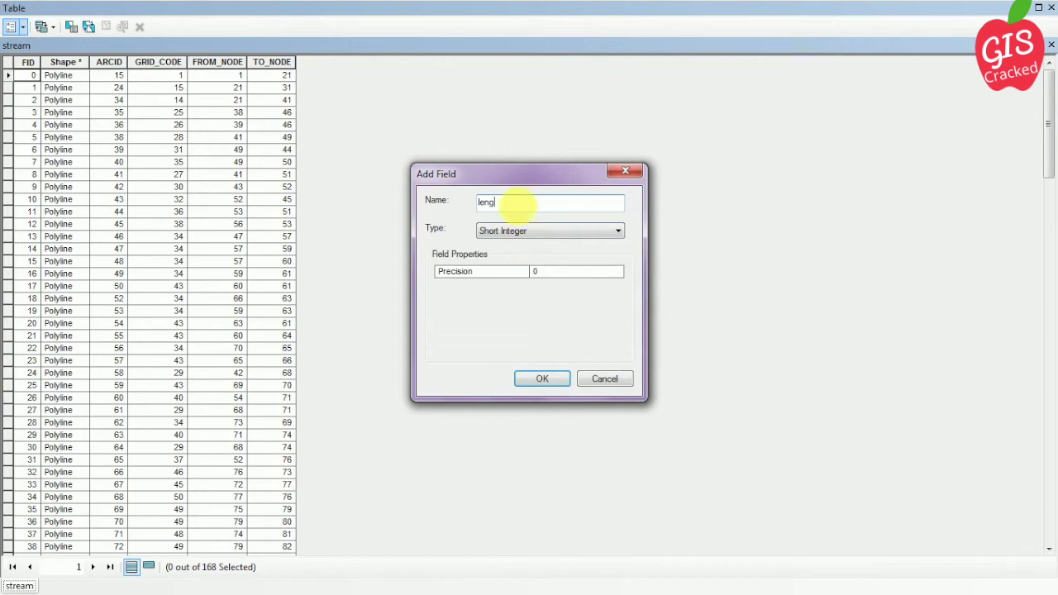
click(568, 231)
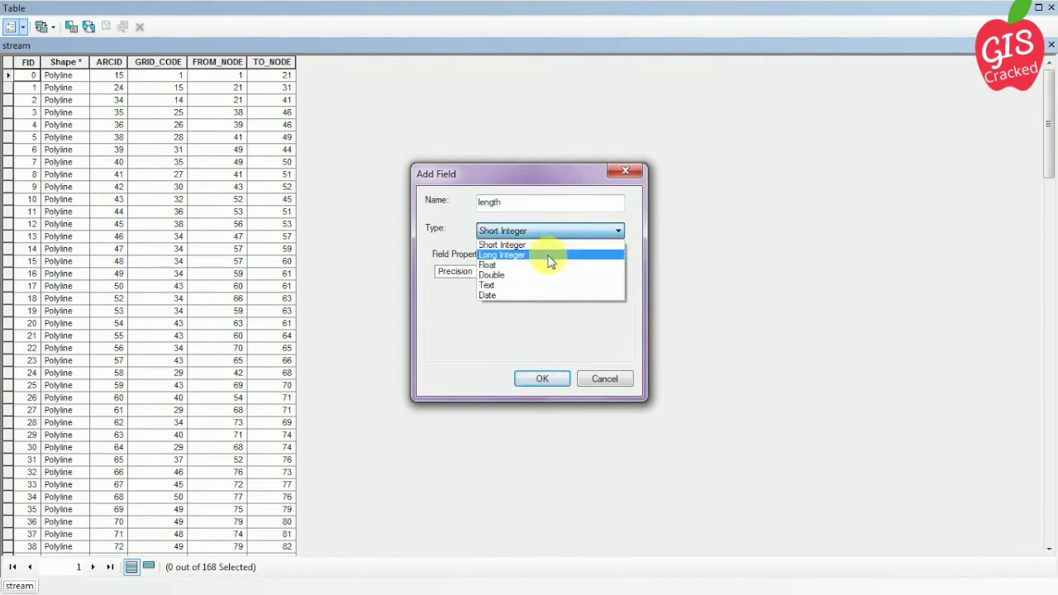
click(540, 266)
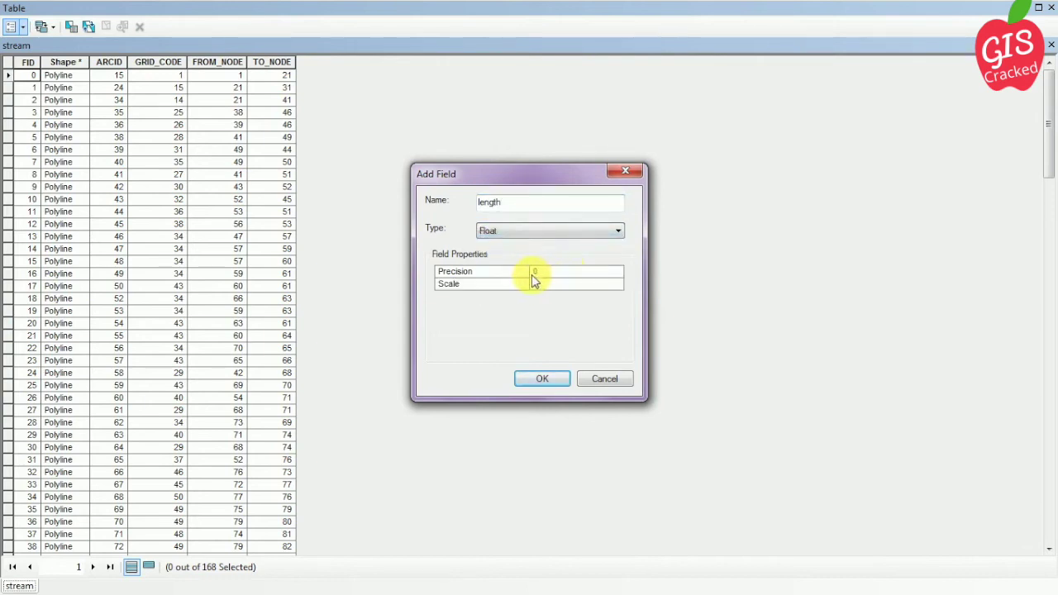
click(539, 274)
click(544, 285)
click(555, 376)
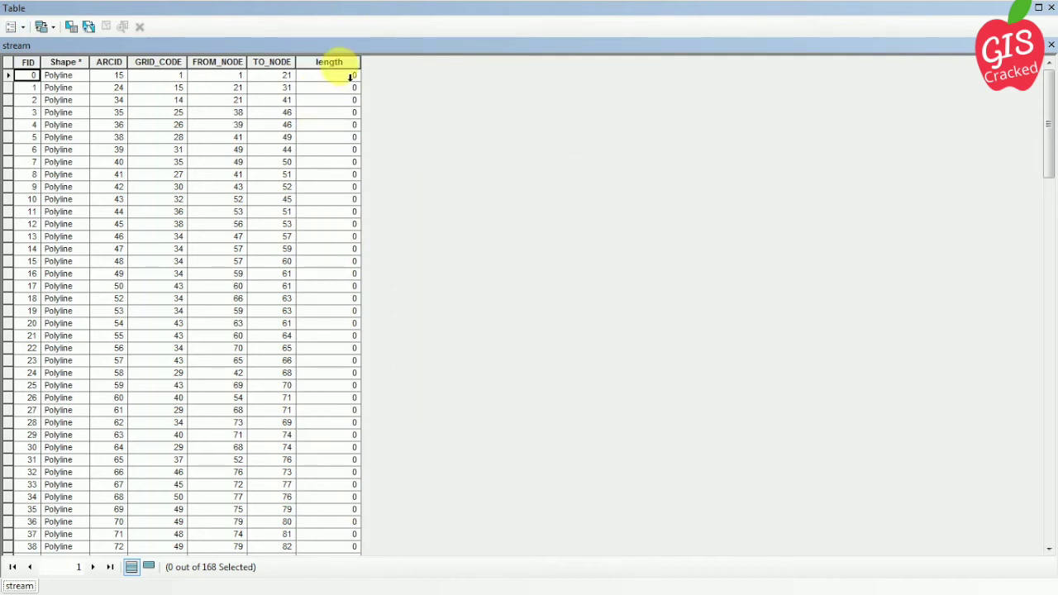
click(339, 65)
right_click(341, 69)
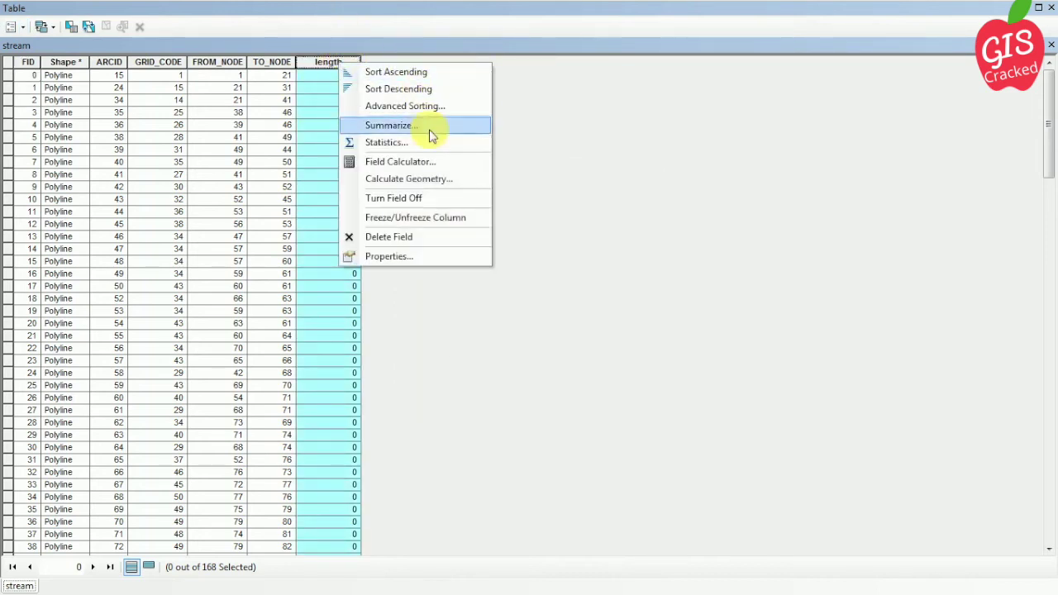
Step: Fill the length field with each stream segment's length in kilometres using Calculate Geometry
click(433, 182)
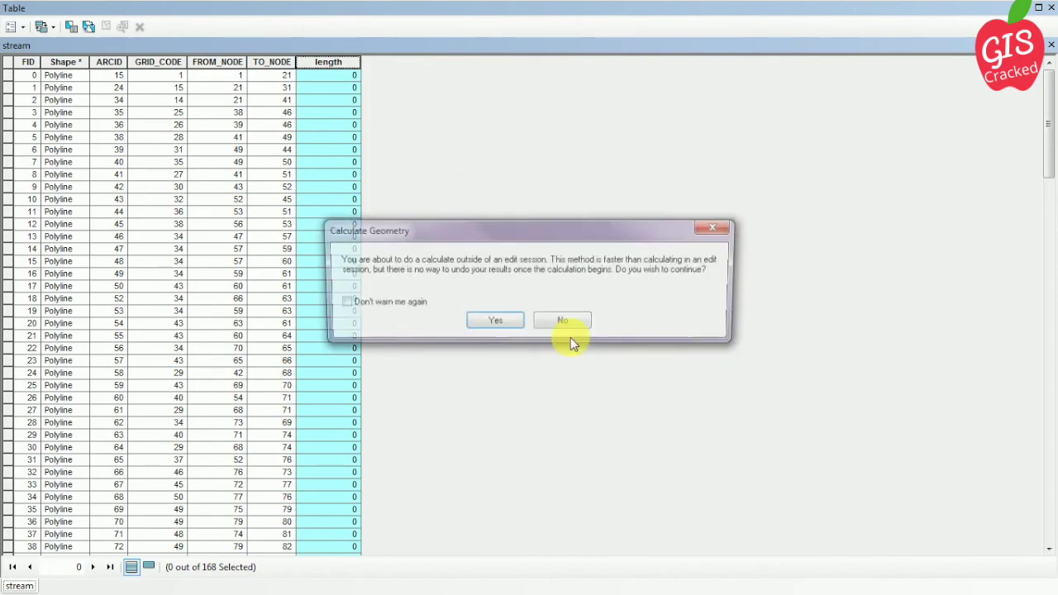
click(491, 326)
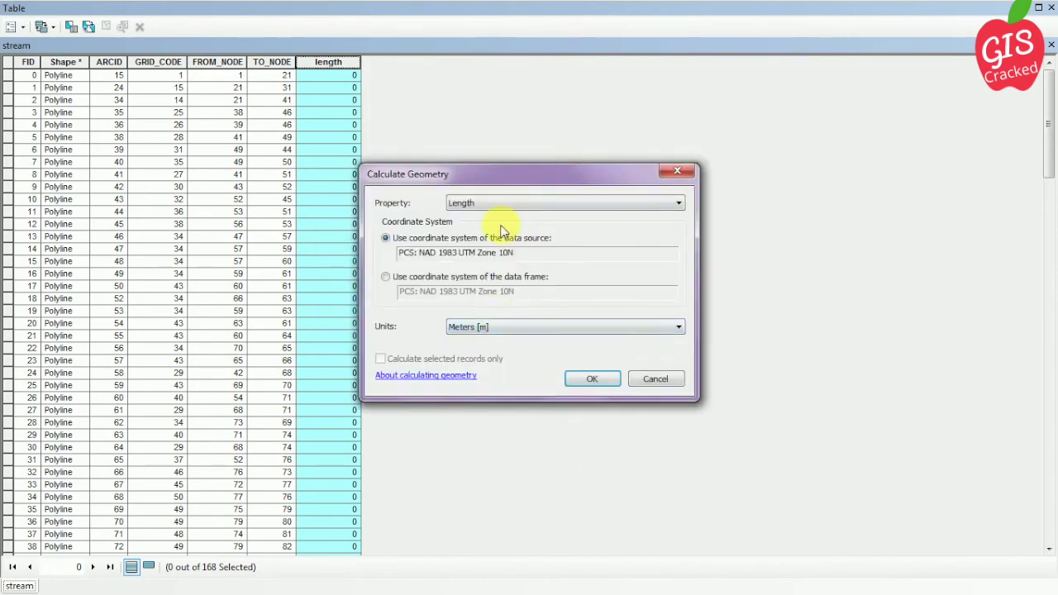
click(498, 328)
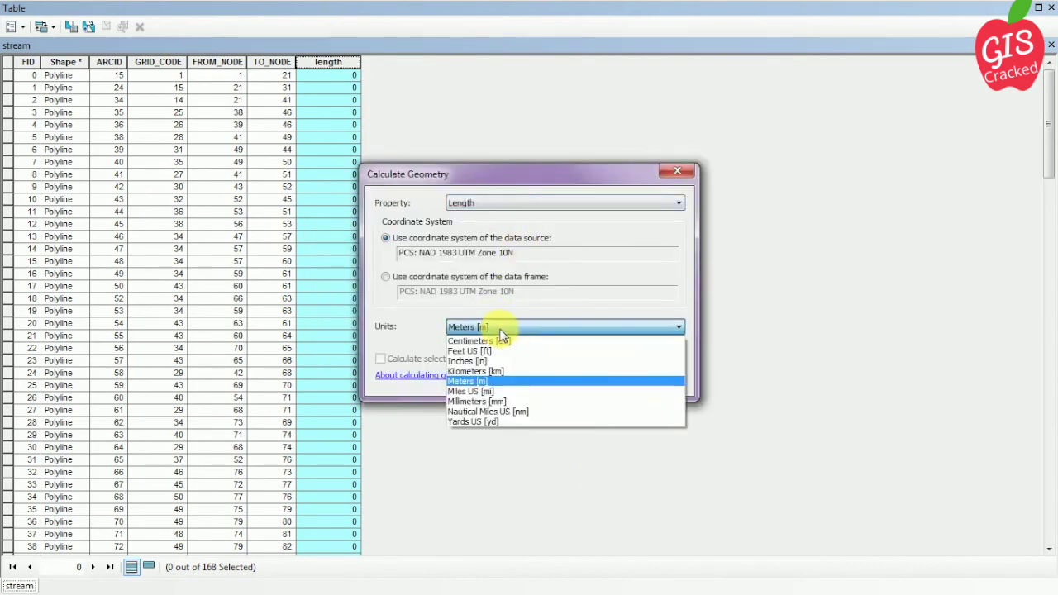
click(487, 371)
click(599, 380)
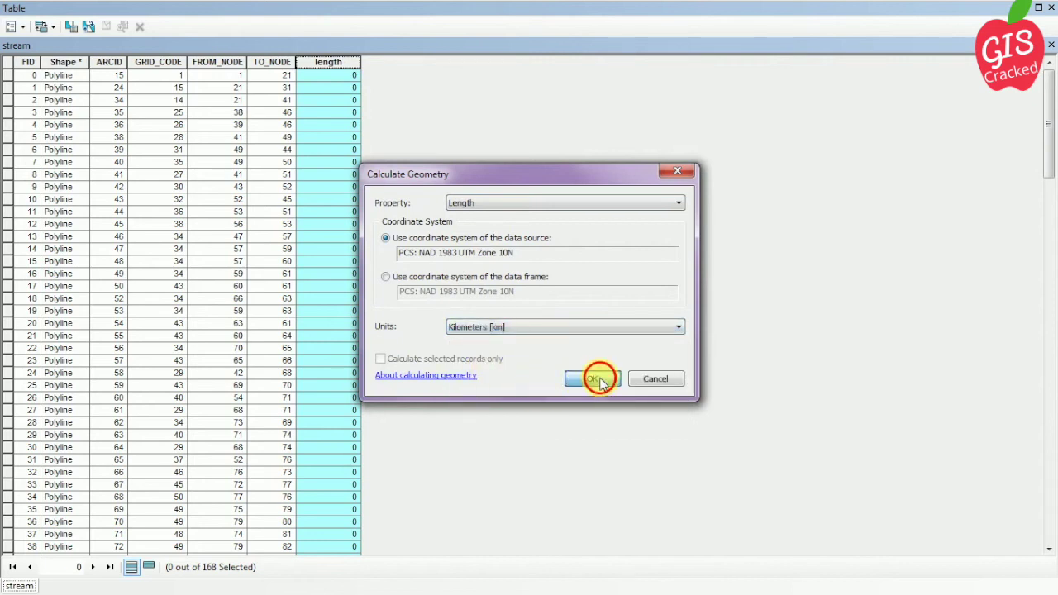
click(495, 321)
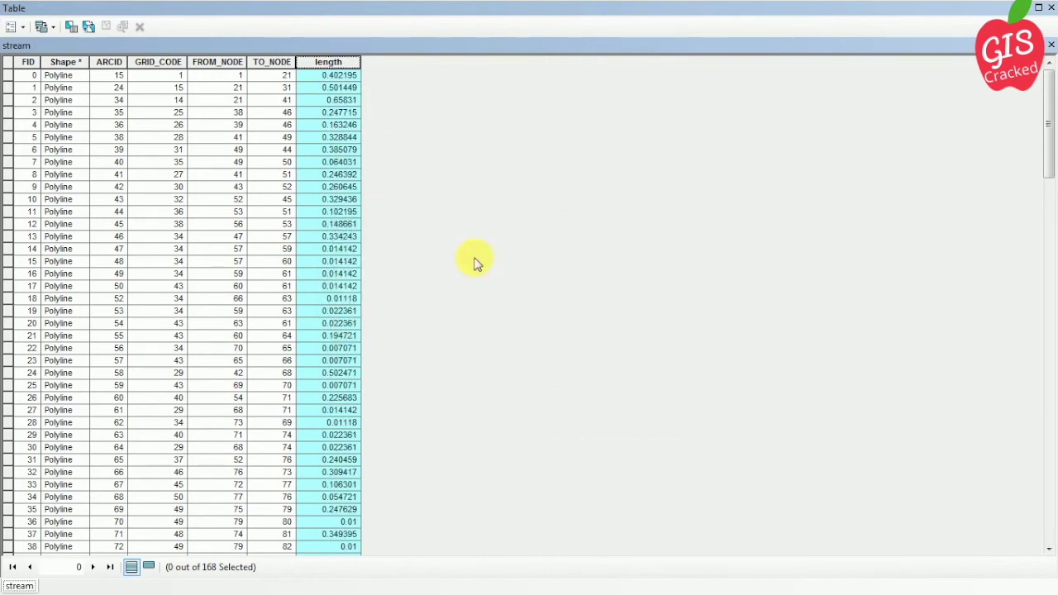
right_click(338, 66)
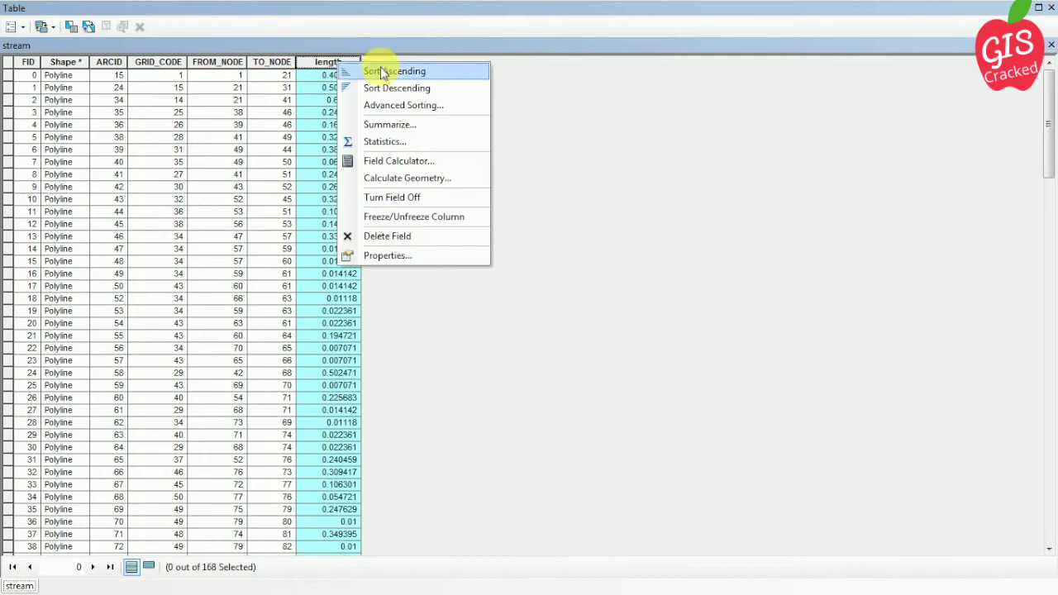
Step: Open the stream table's statistics and select the Sum value 21049
click(386, 141)
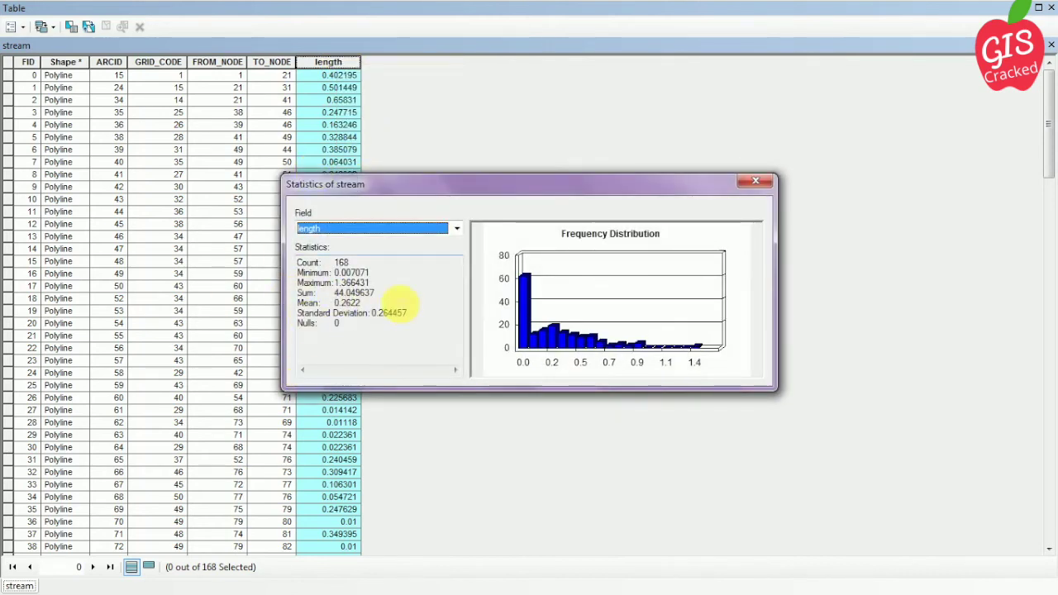
key(Up)
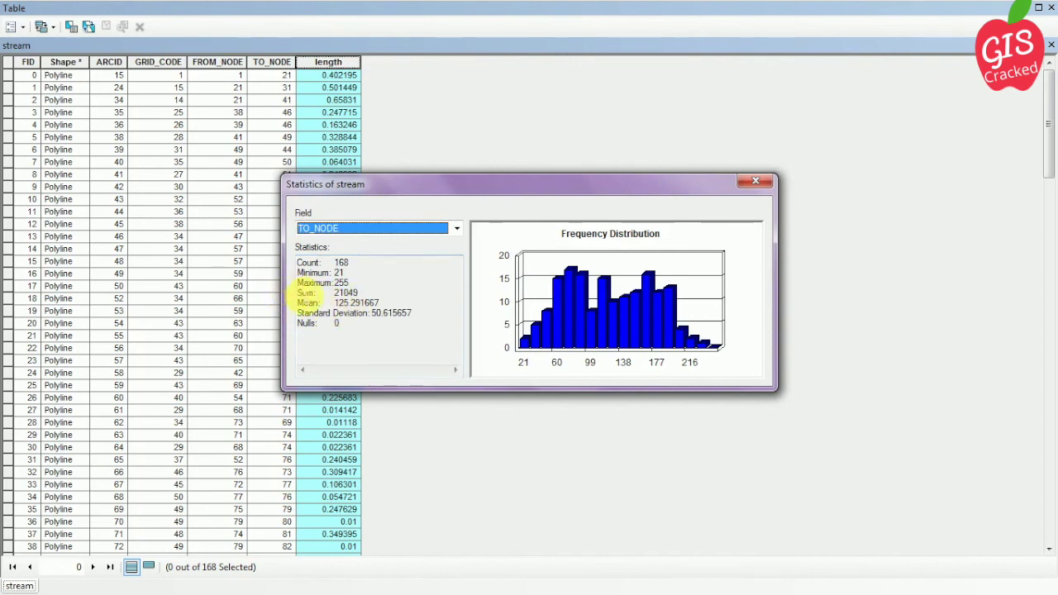
drag(304, 293, 345, 298)
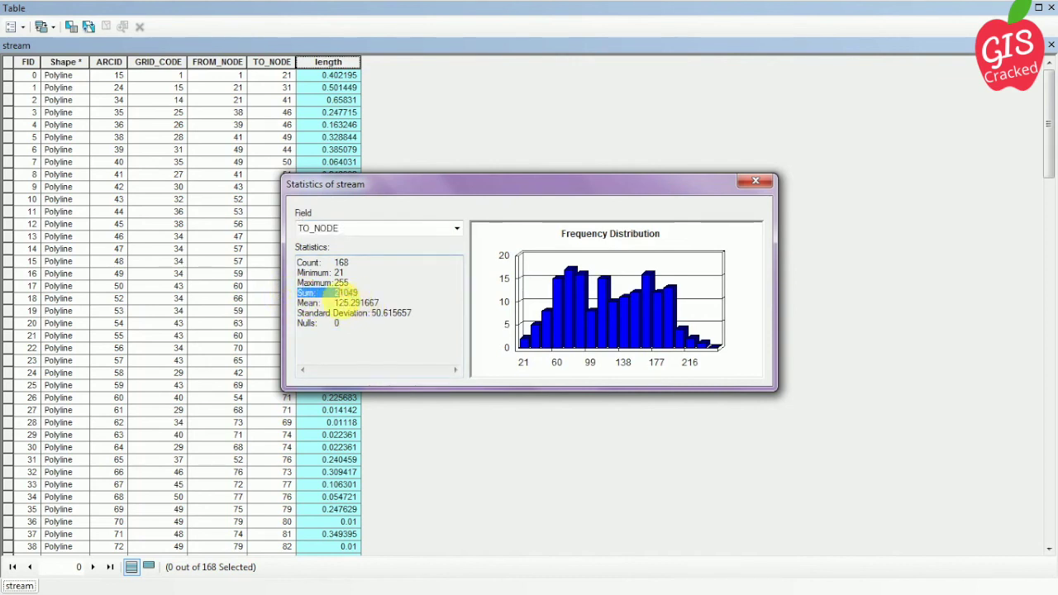
click(306, 294)
drag(312, 293, 357, 294)
click(370, 295)
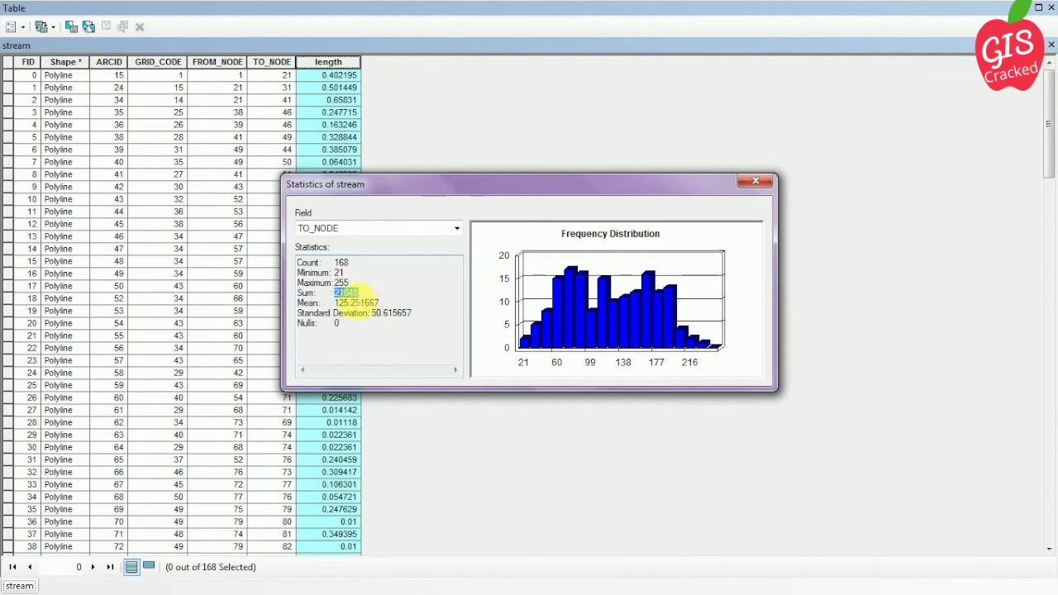
Step: Copy the Sum value 21049, then close the statistics and the stream table
right_click(347, 296)
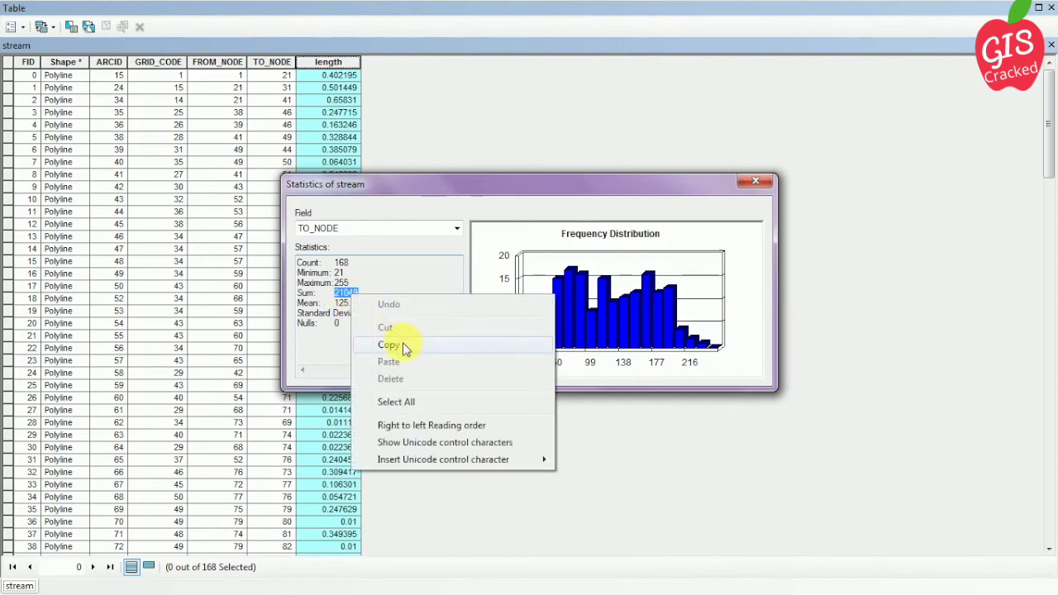
click(428, 342)
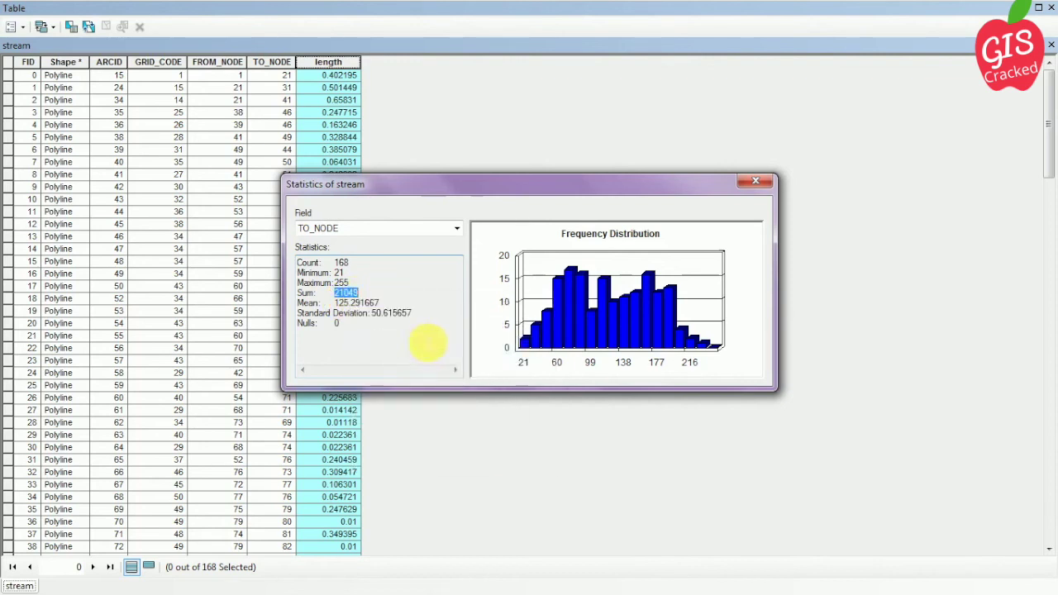
click(754, 181)
click(1050, 45)
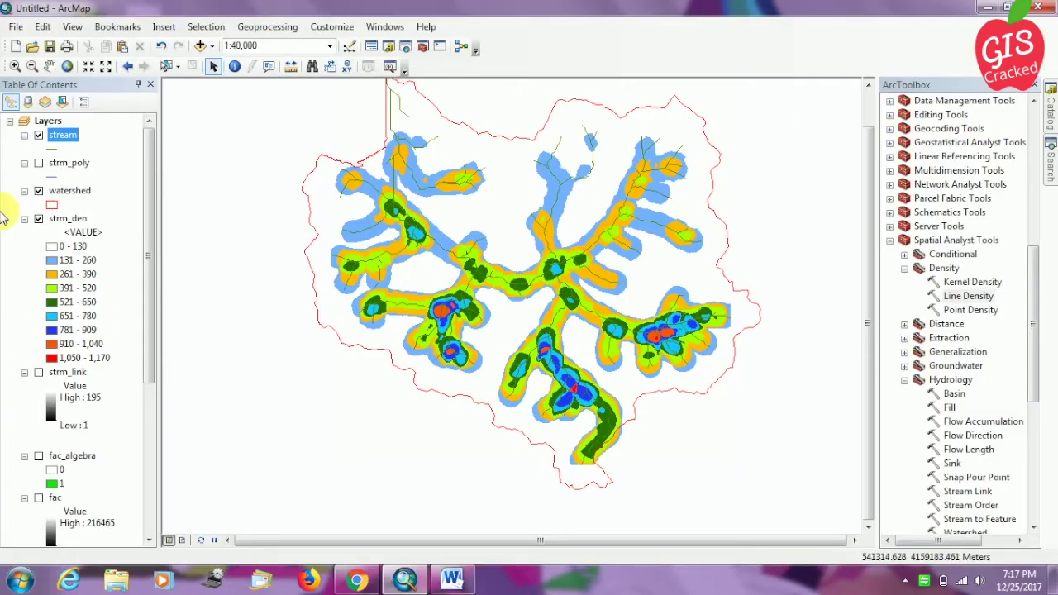
Step: Open the watershed layer's attribute table
click(68, 190)
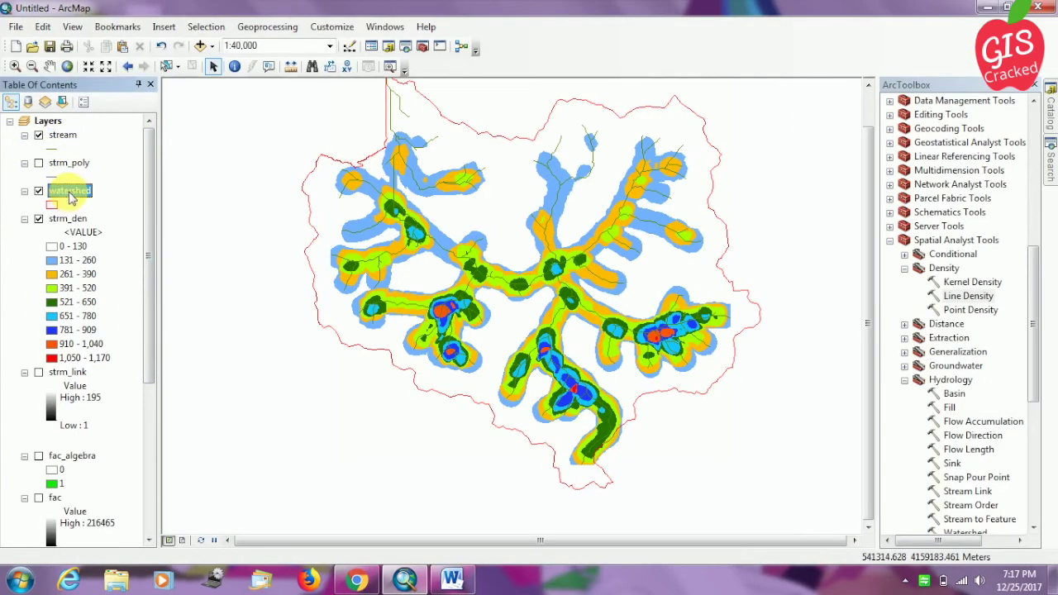
right_click(91, 192)
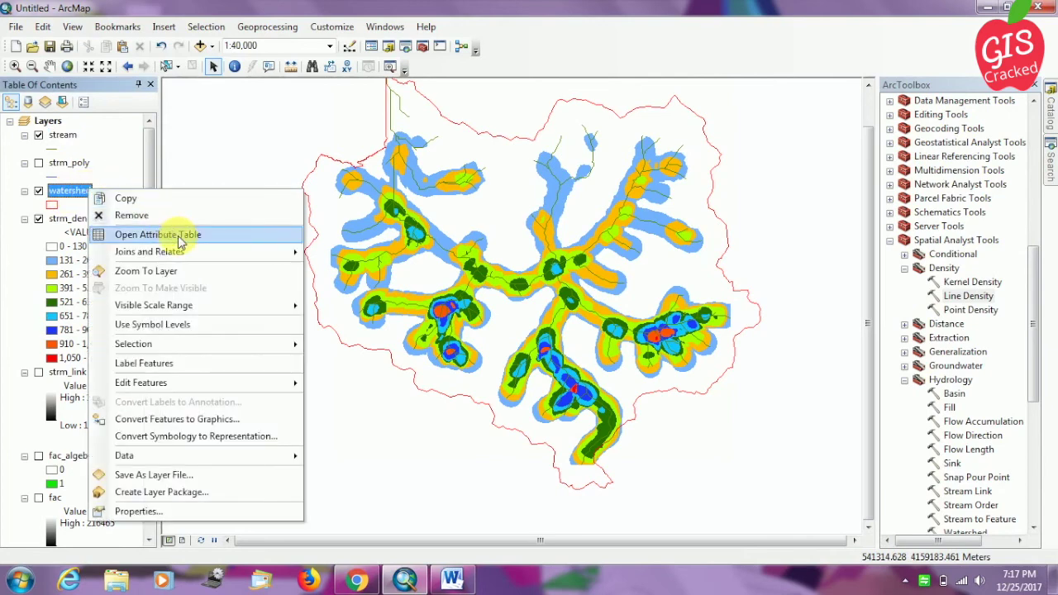
click(180, 230)
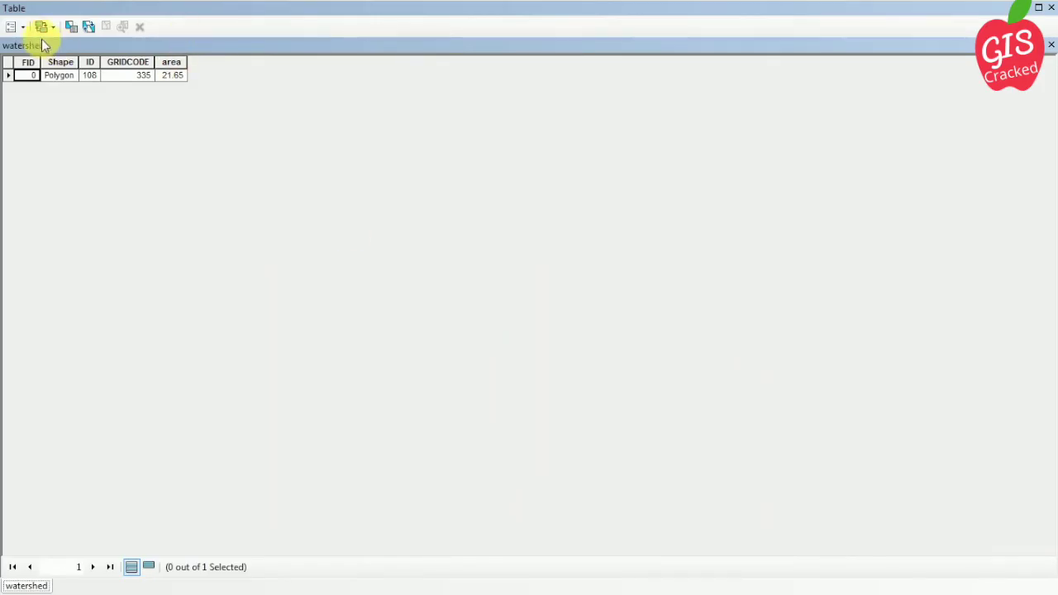
Step: Add a Float field drainage_den with scale 0, accepting its shortened name drainage_d
click(15, 27)
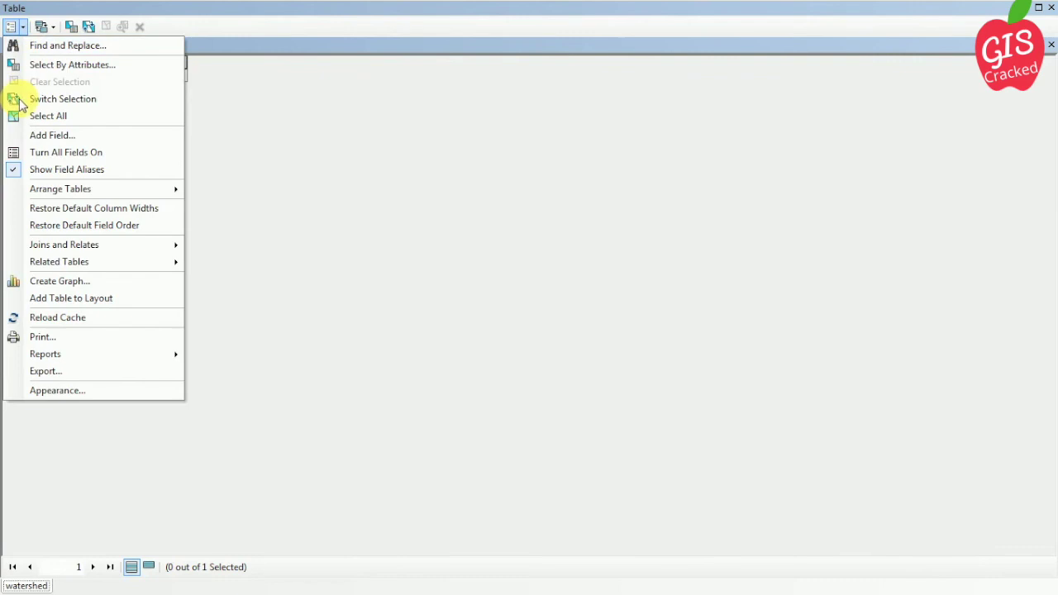
click(44, 137)
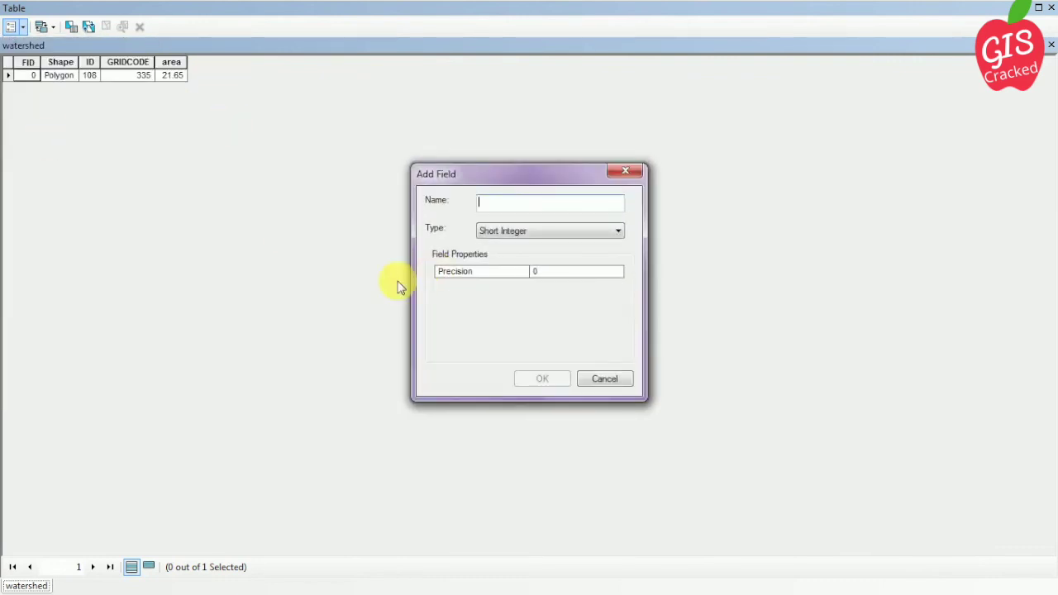
text(drainage_den)
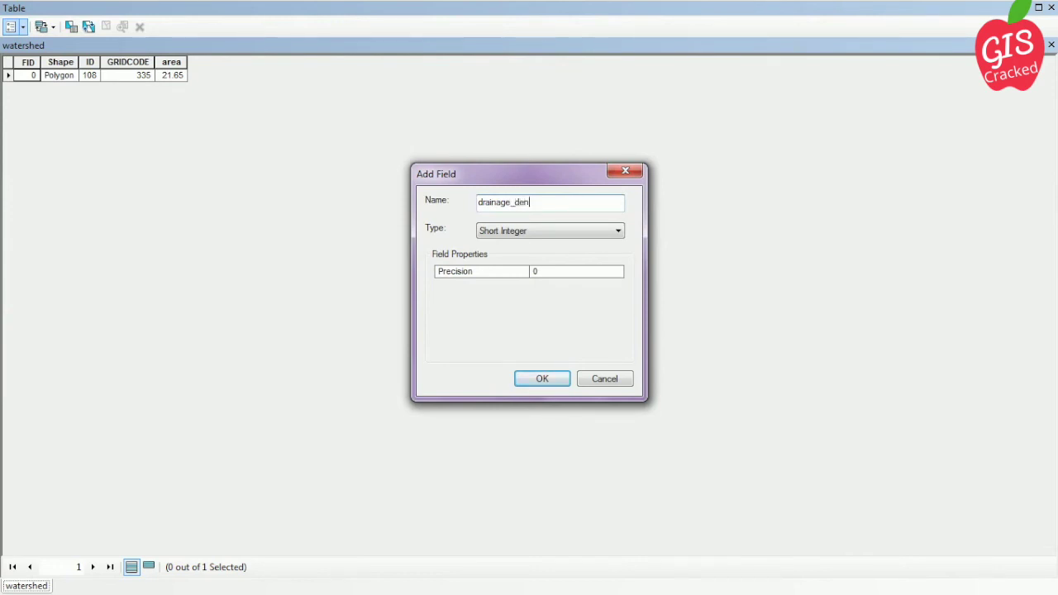
click(559, 385)
click(676, 342)
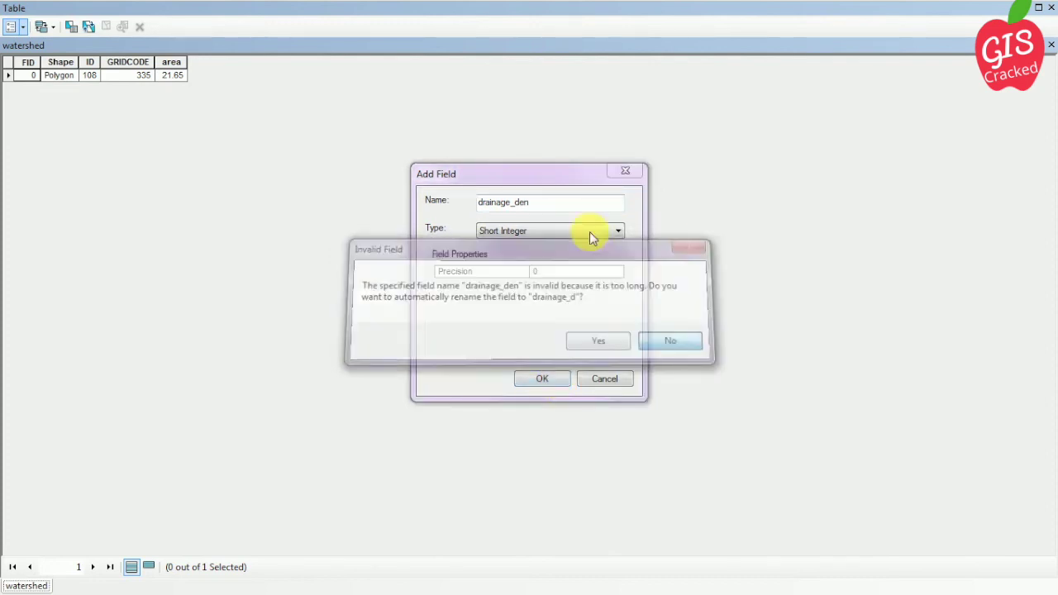
click(505, 231)
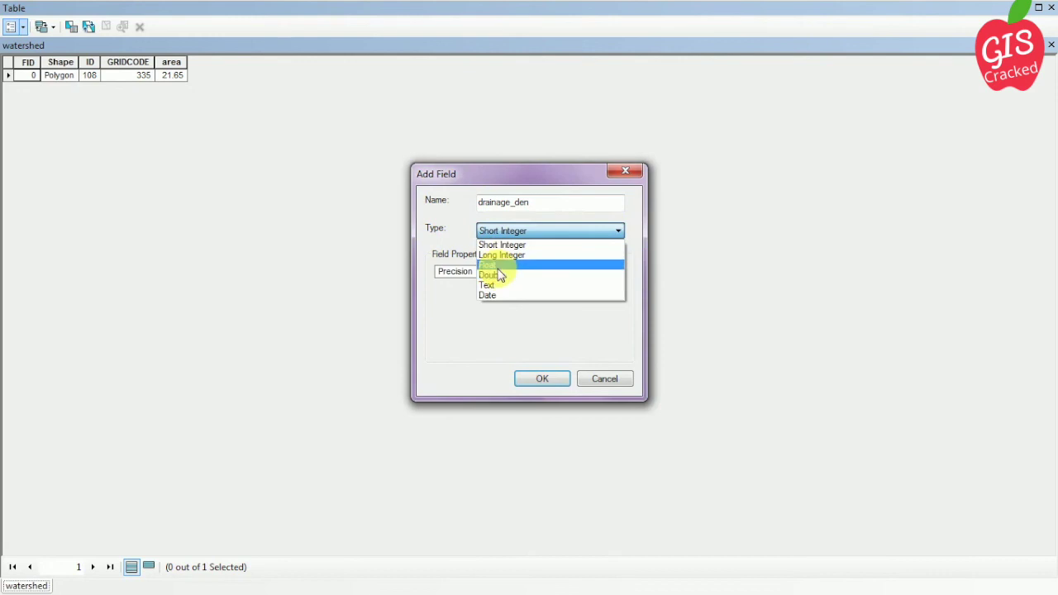
click(494, 265)
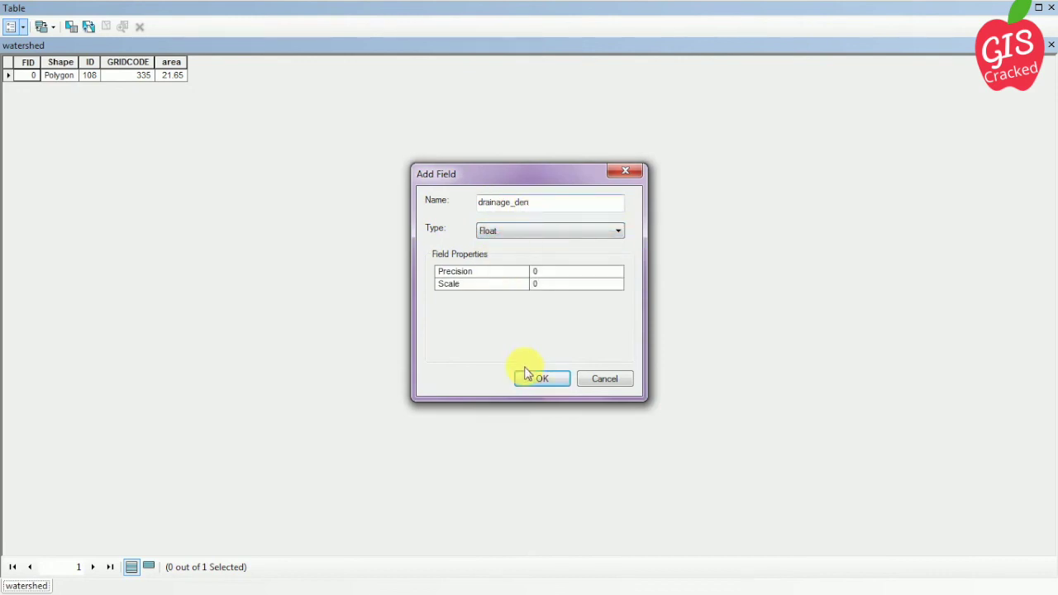
click(536, 272)
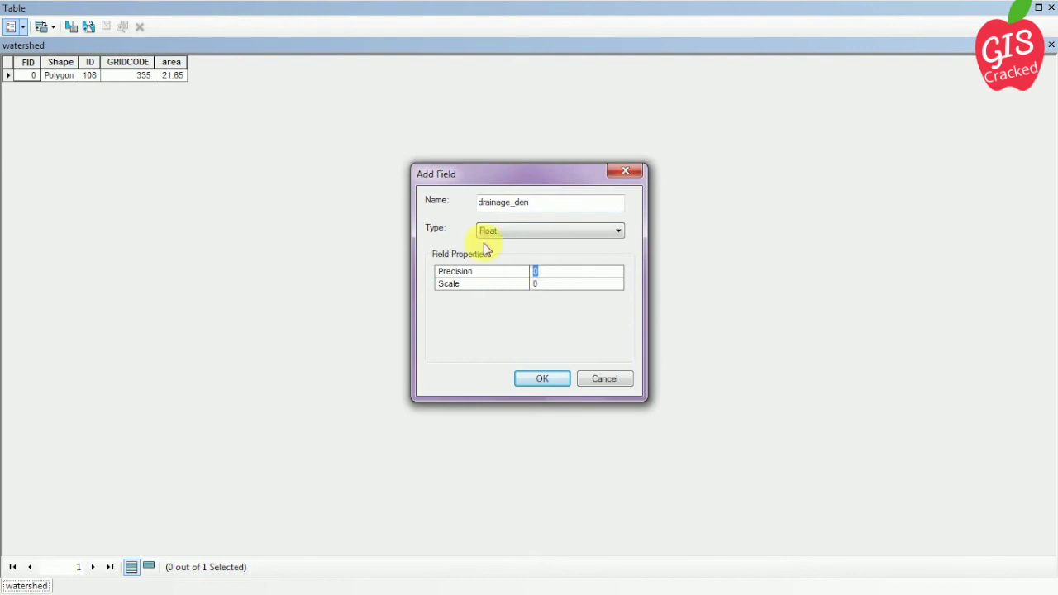
click(536, 285)
text(0)
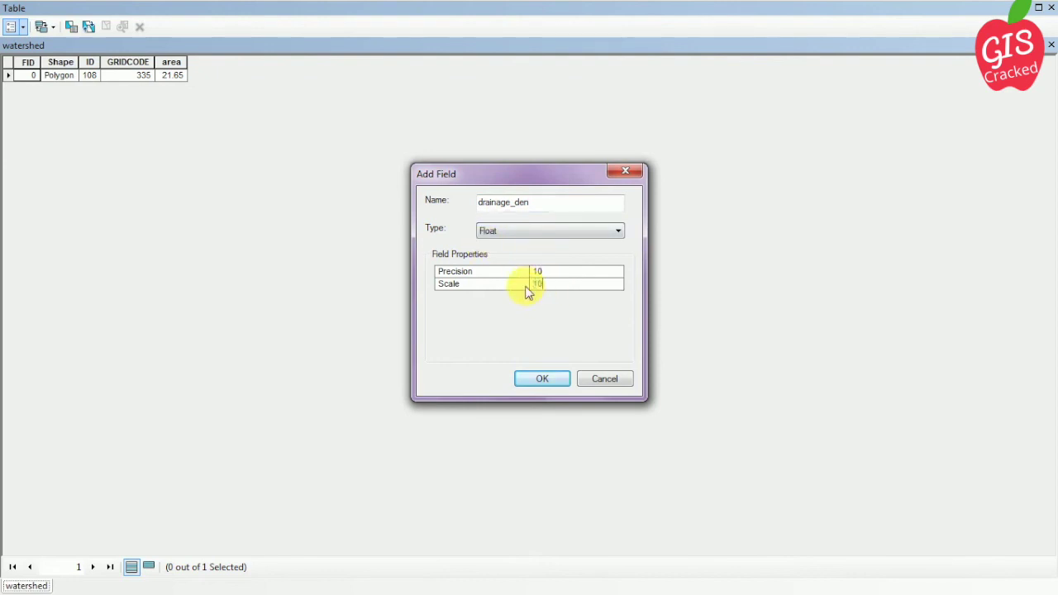
click(538, 379)
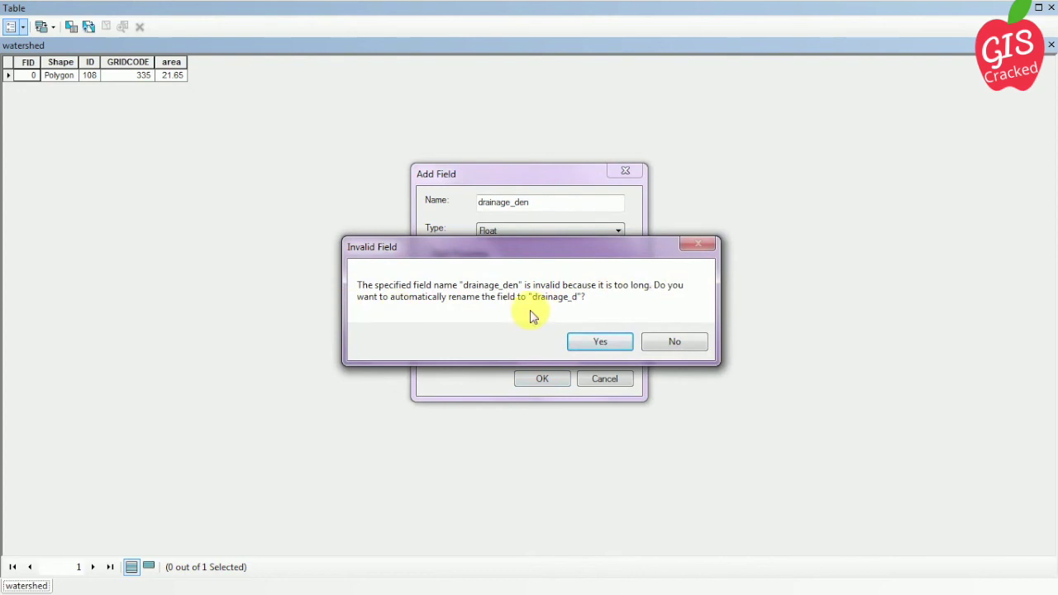
click(599, 341)
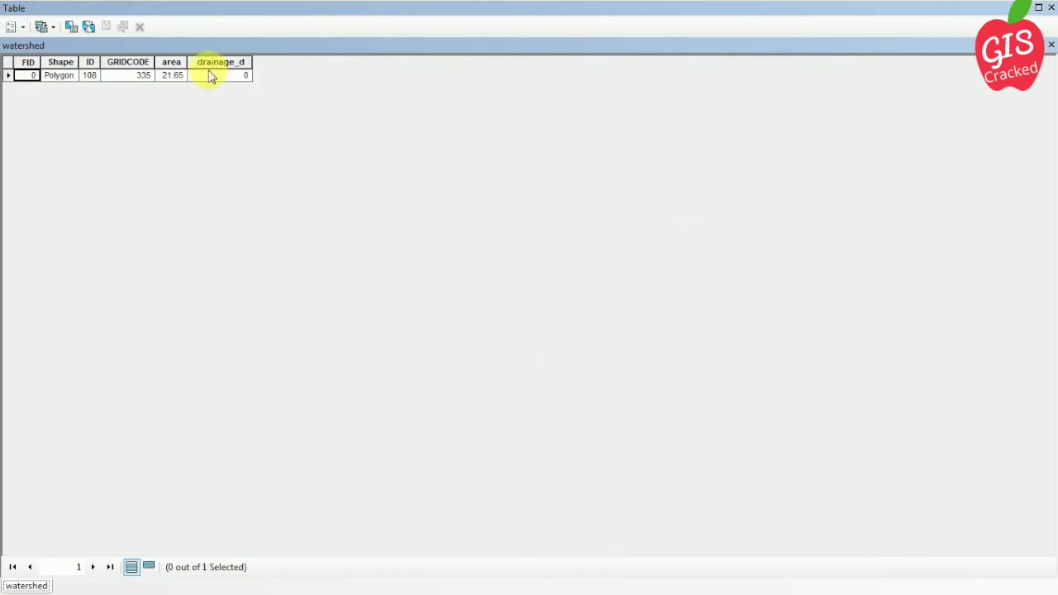
Step: Calculate drainage_d as 21049 / [area] in the Field Calculator, giving 972.2
click(224, 63)
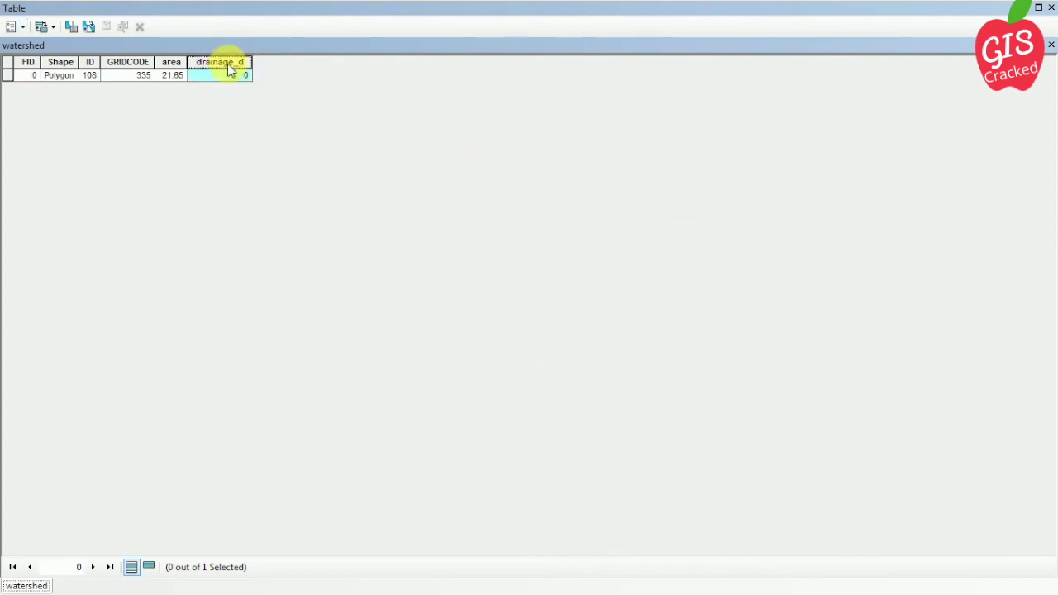
right_click(229, 66)
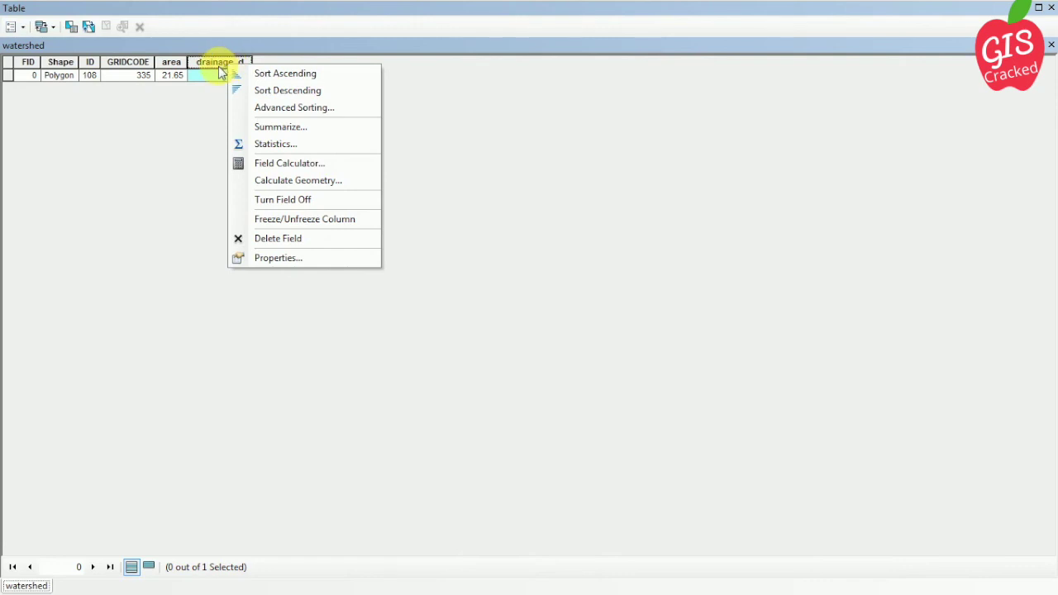
click(276, 164)
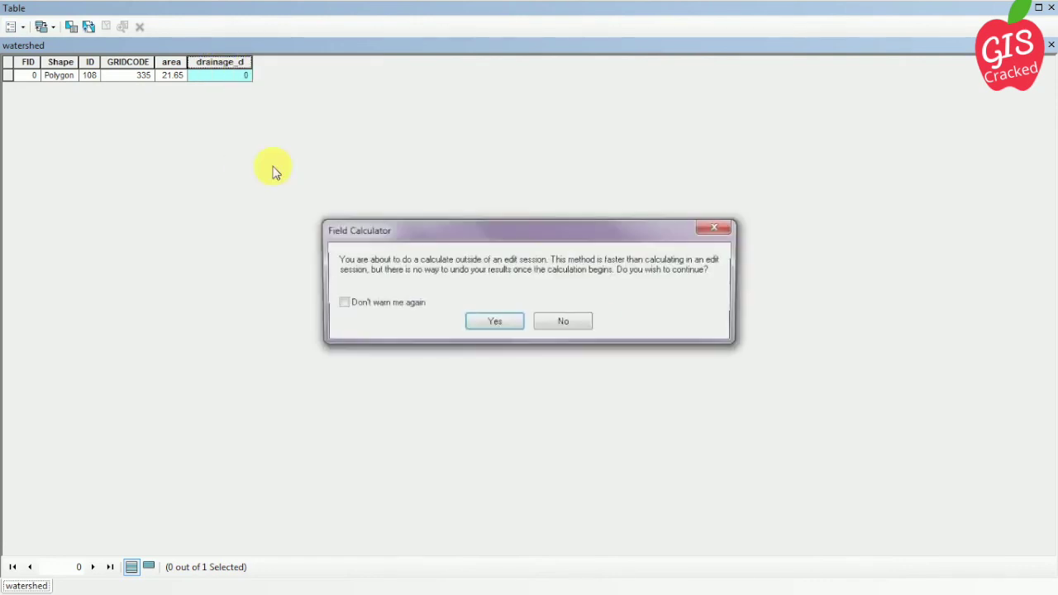
click(496, 324)
right_click(376, 315)
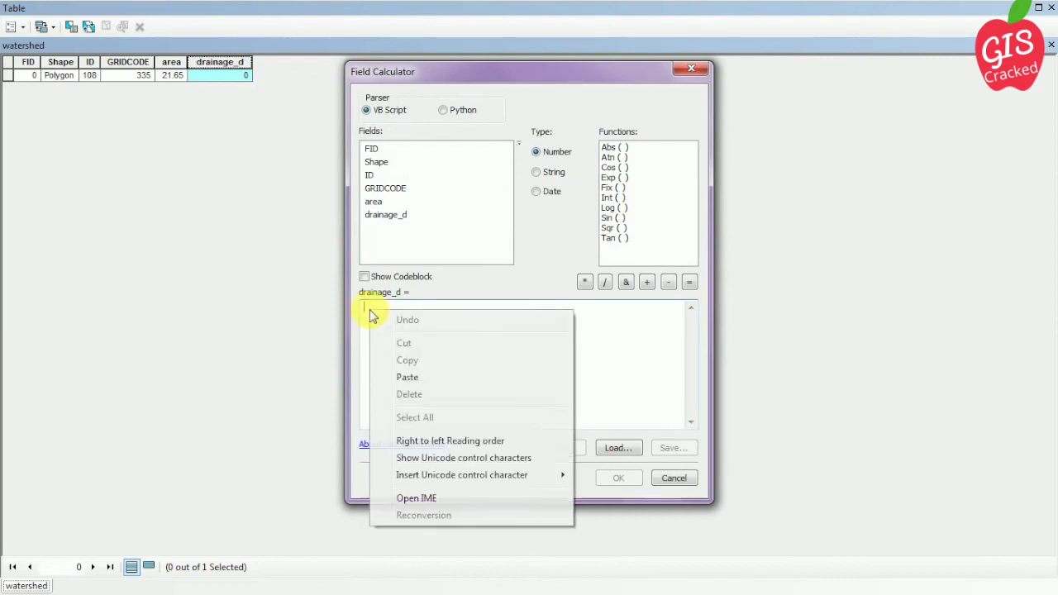
click(430, 373)
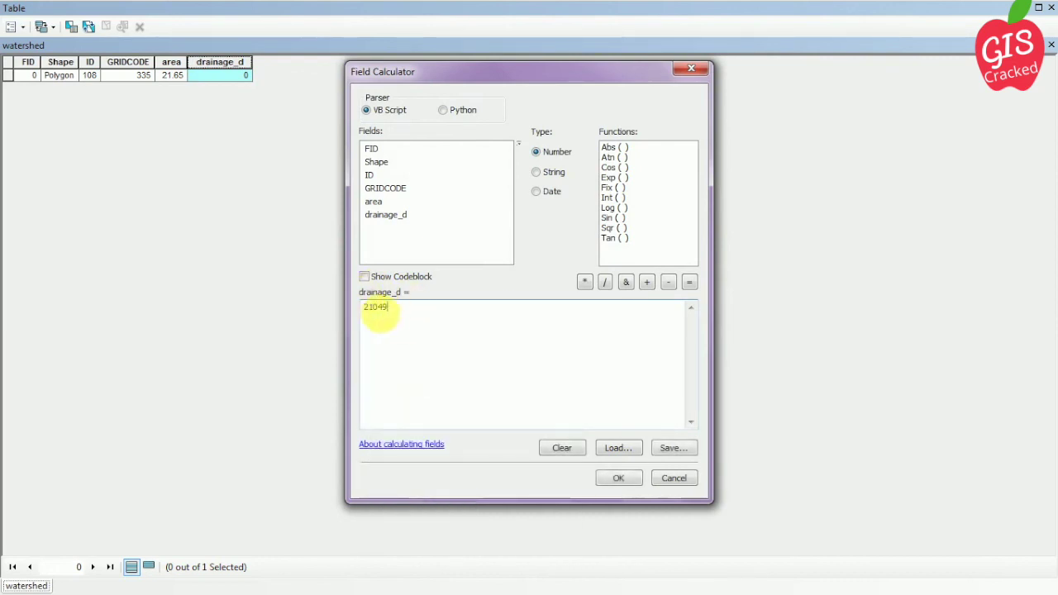
click(605, 283)
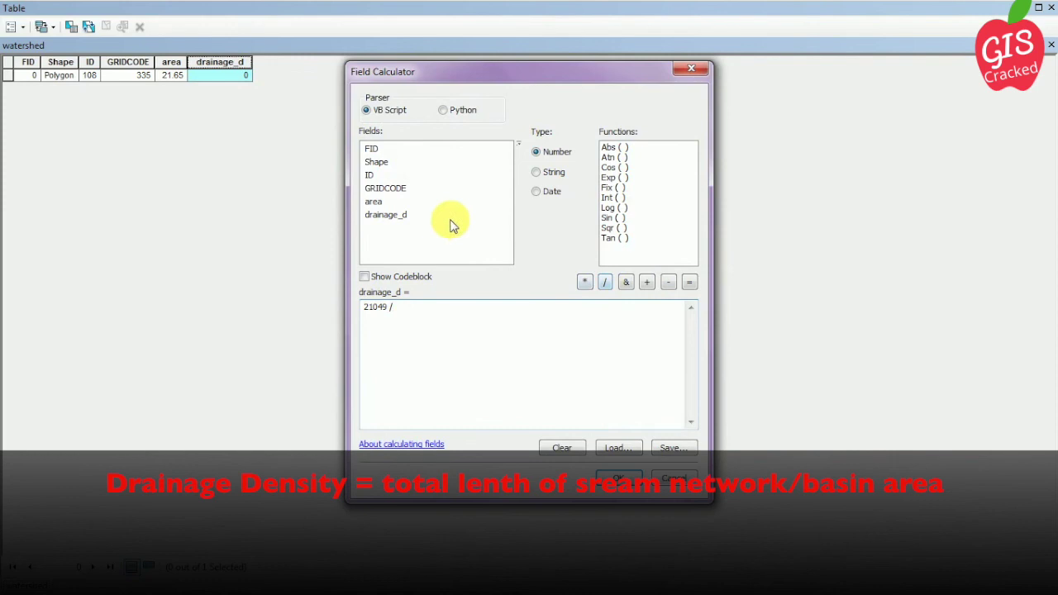
click(374, 203)
double_click(374, 203)
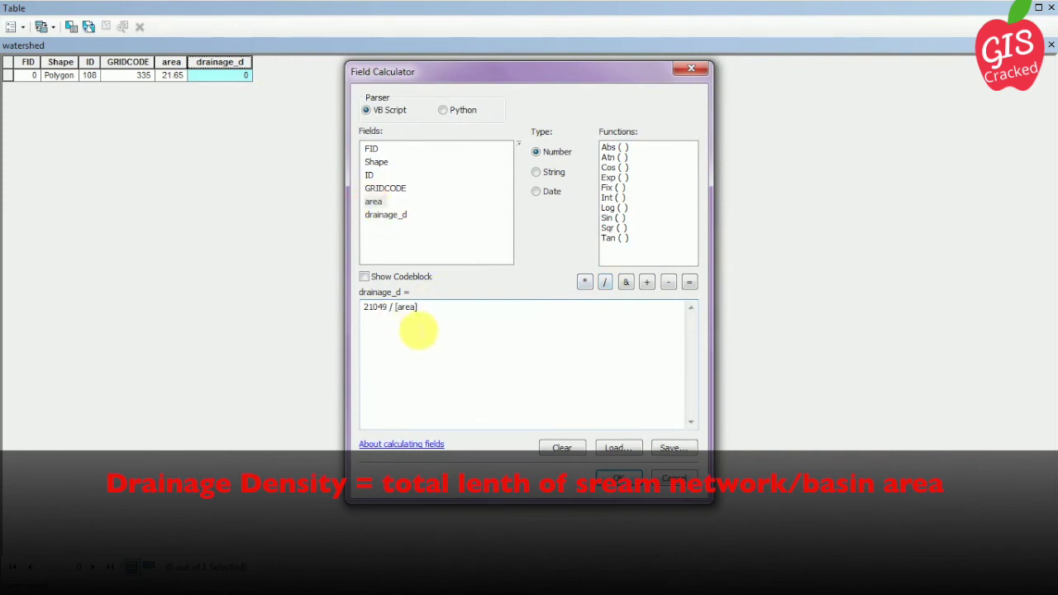
click(618, 481)
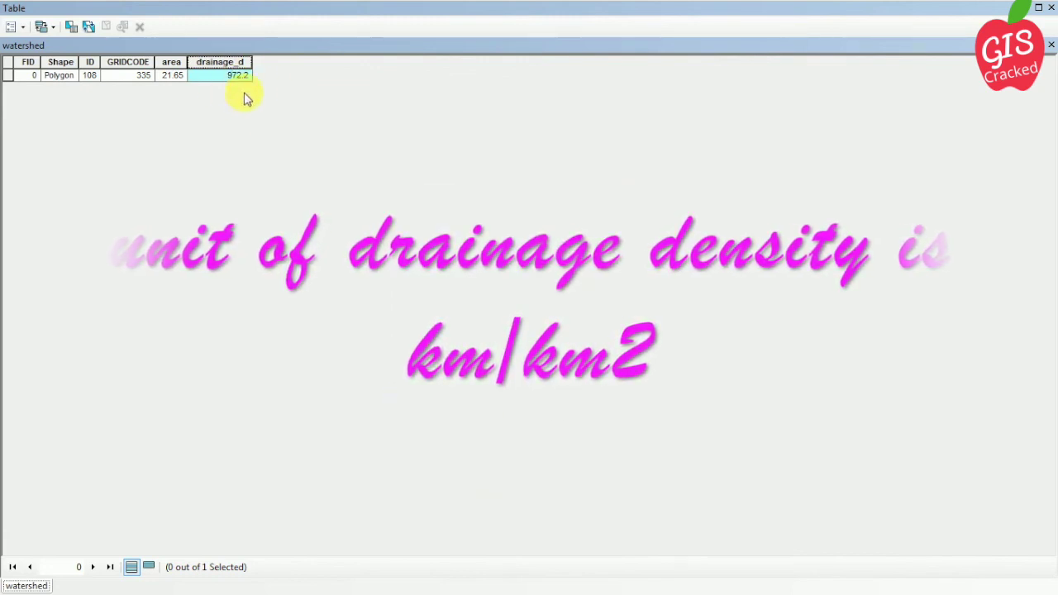
Step: Close the watershed attribute table and zoom in on the strm_den drainage density raster
click(1050, 44)
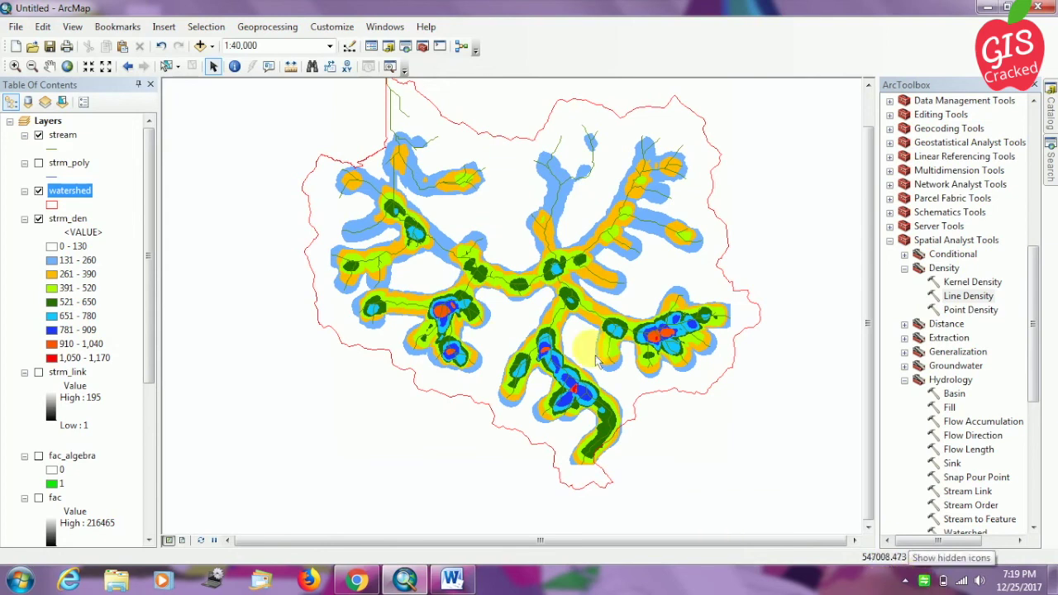
scroll(560, 295, down, 2)
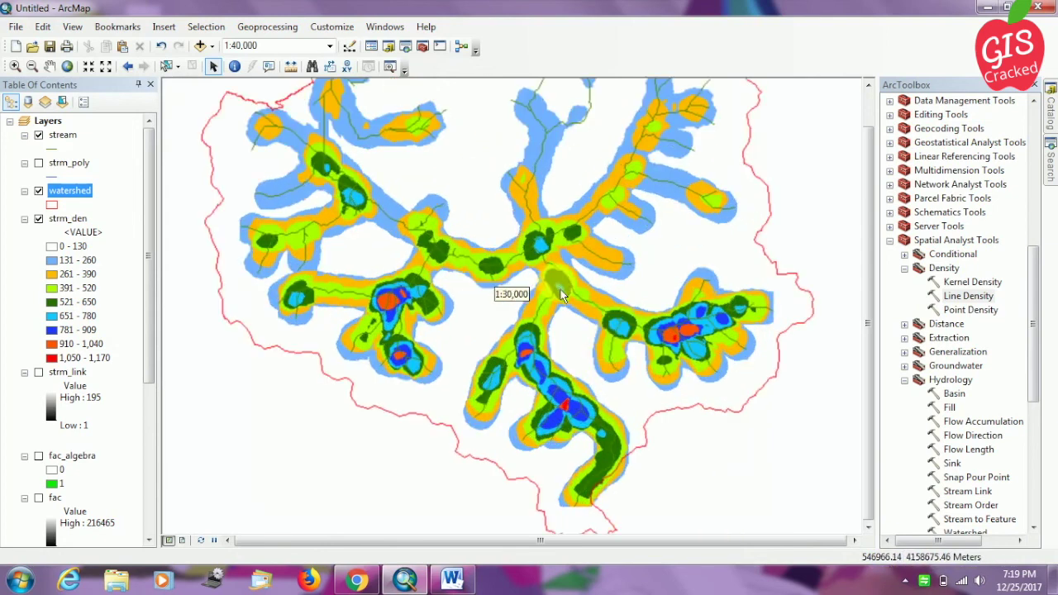